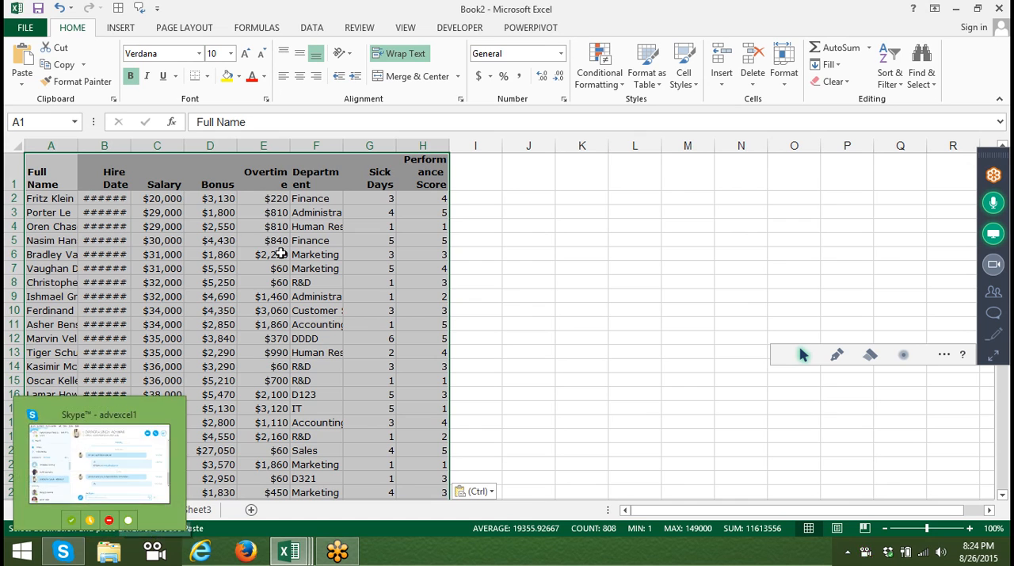
# Autofit the Hire Date and Full Name columns to the width of their contents.
pyautogui.click(111, 226)
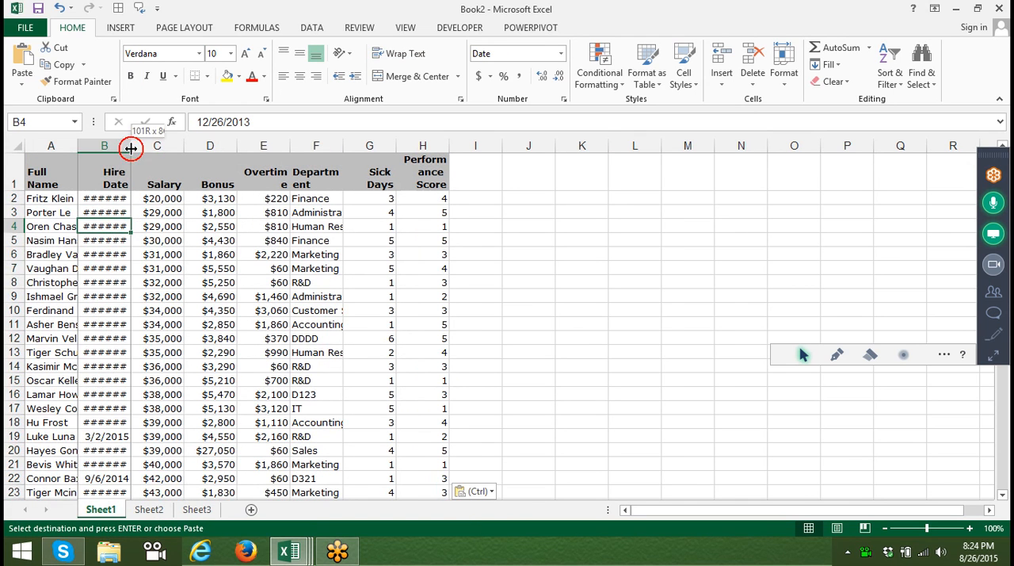
pyautogui.doubleClick(131, 148)
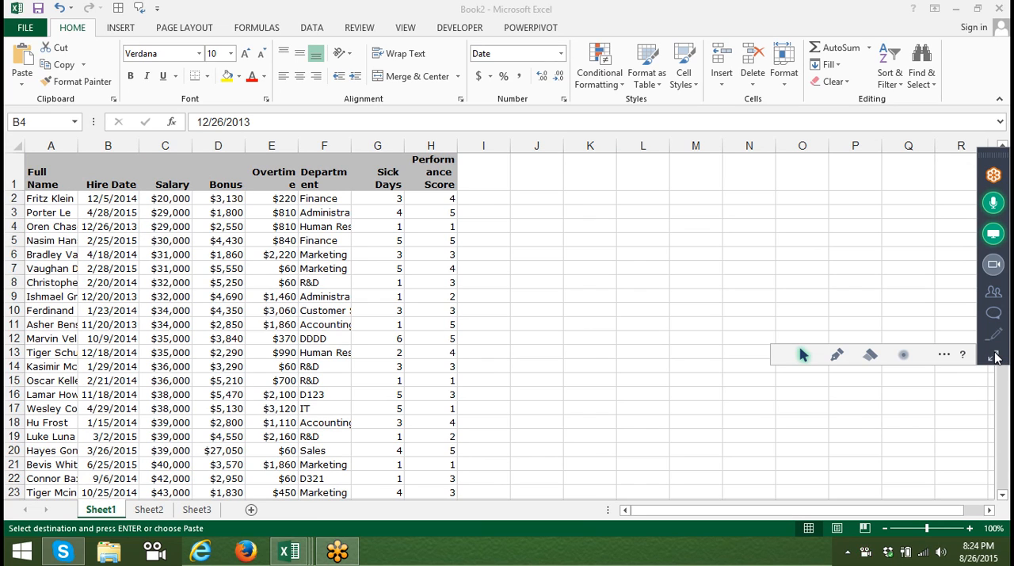
pyautogui.click(996, 355)
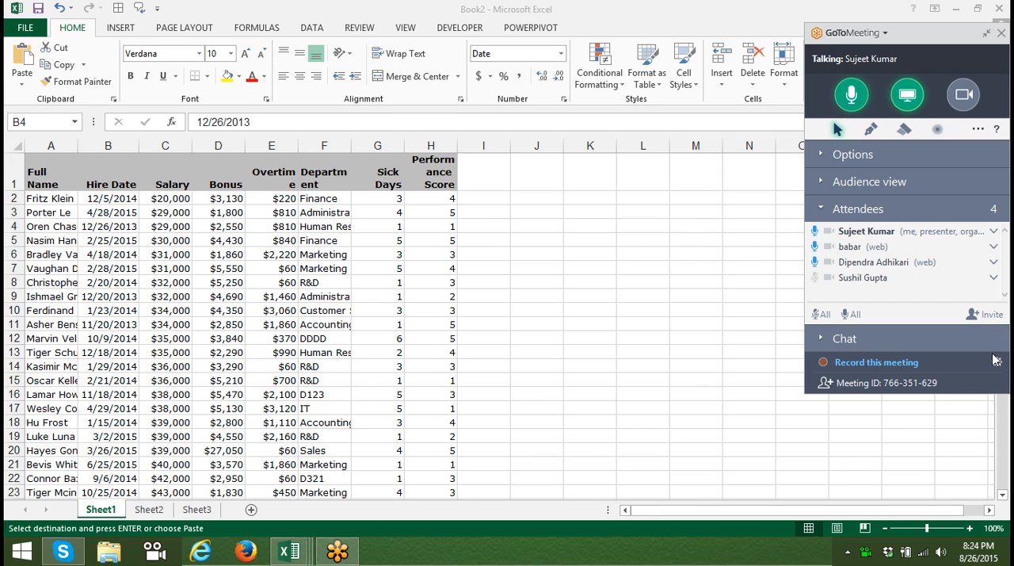
pyautogui.click(83, 148)
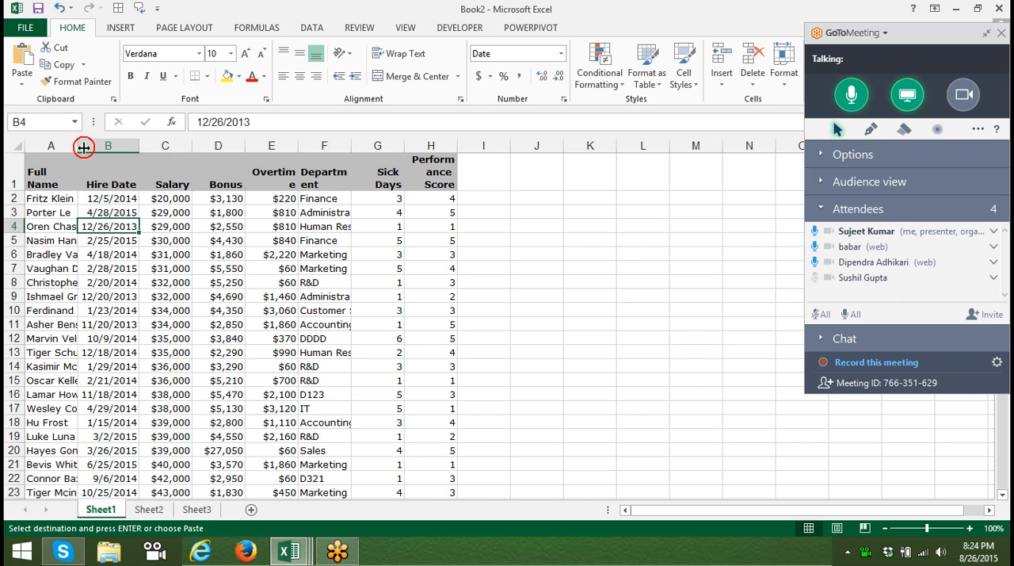
pyautogui.click(80, 147)
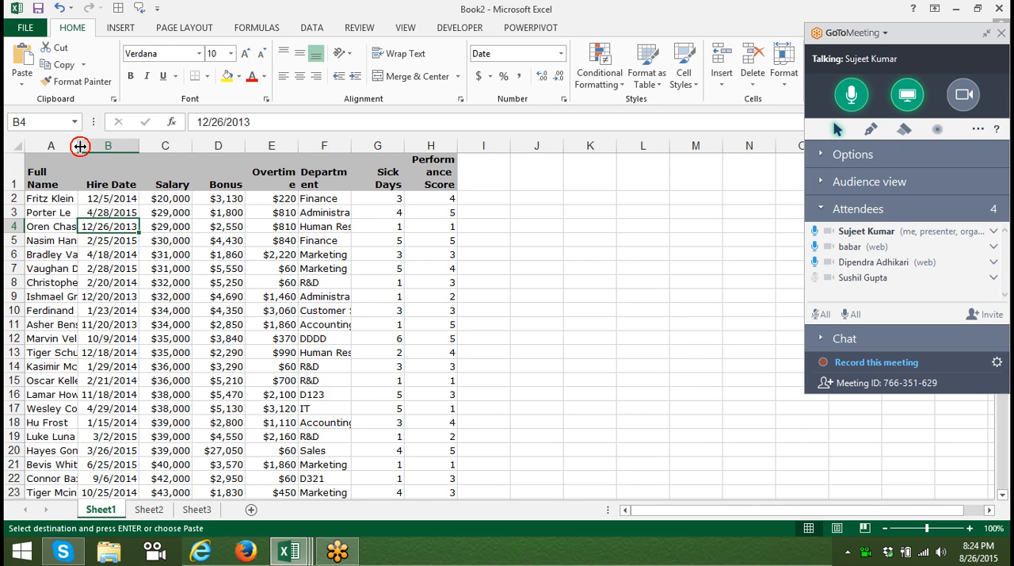
pyautogui.doubleClick(80, 147)
pyautogui.click(79, 145)
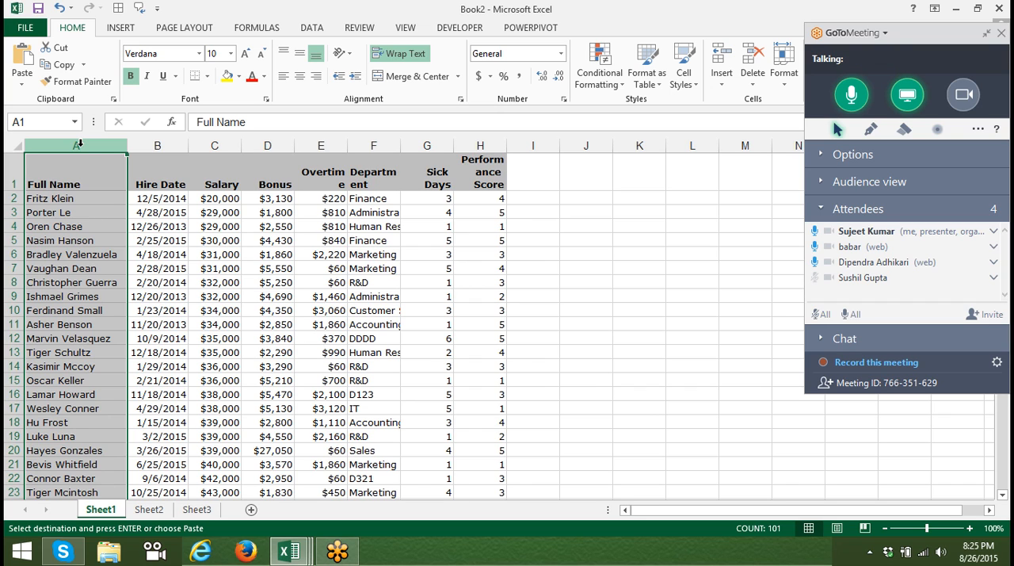
pyautogui.click(101, 171)
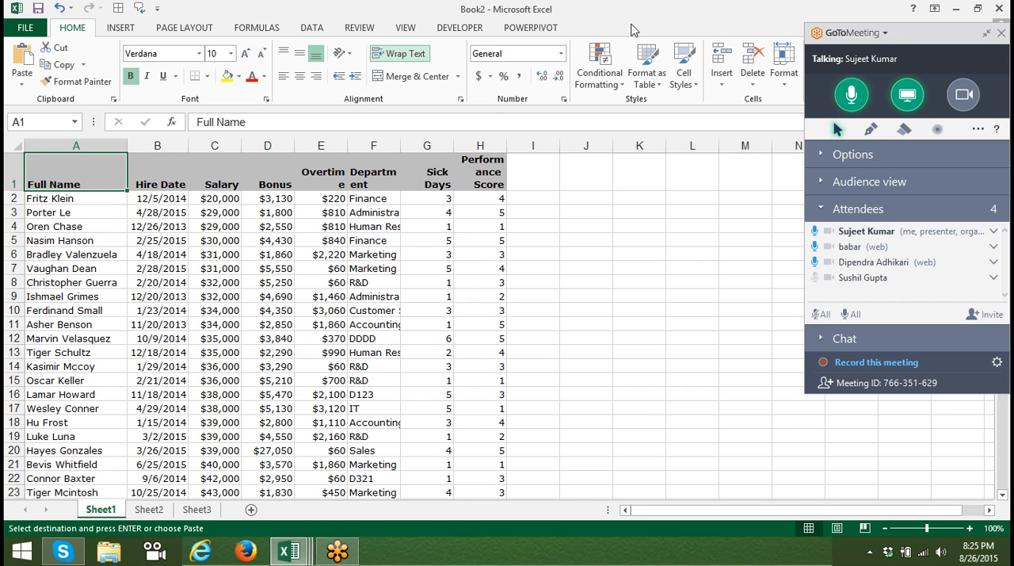
pyautogui.click(985, 35)
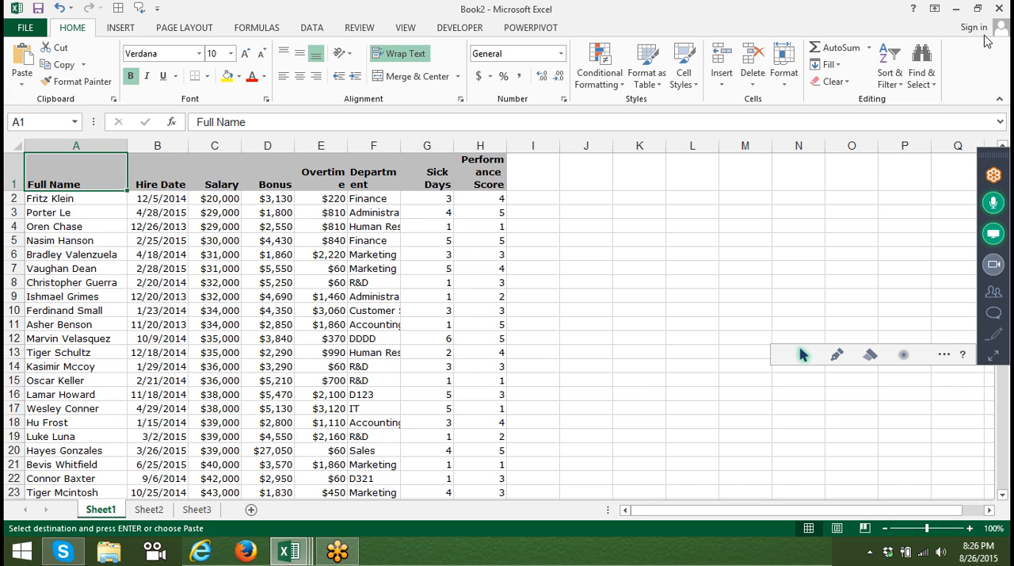
# Insert a blank row at row 12 within the employee data.
pyautogui.press('Down')
pyautogui.press('Down')
pyautogui.press('Down')
pyautogui.press('Down')
pyautogui.press('Down')
pyautogui.press('Down')
pyautogui.press('Down')
pyautogui.press('Down')
pyautogui.press('Down')
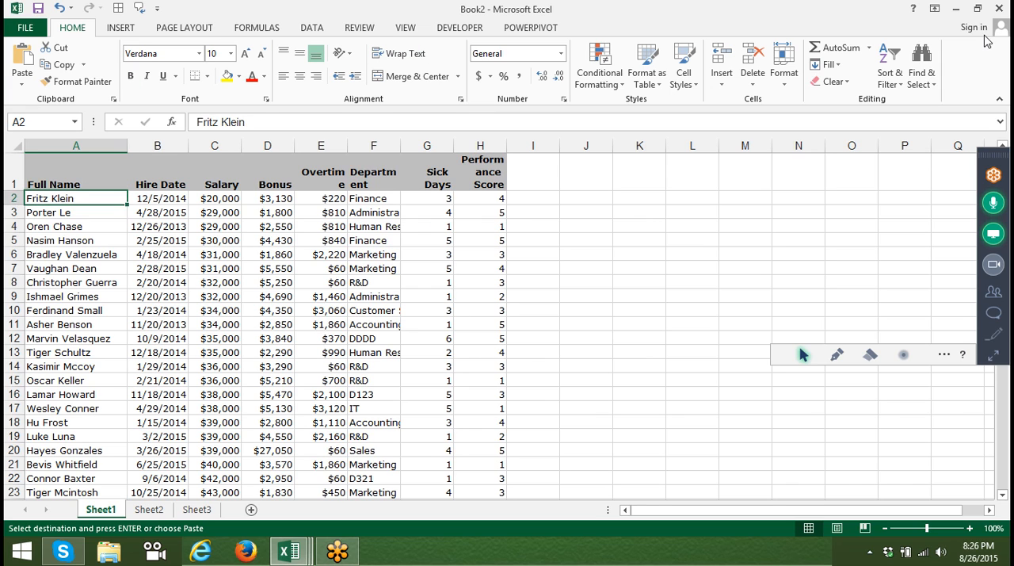
pyautogui.press('Down')
pyautogui.press('Down')
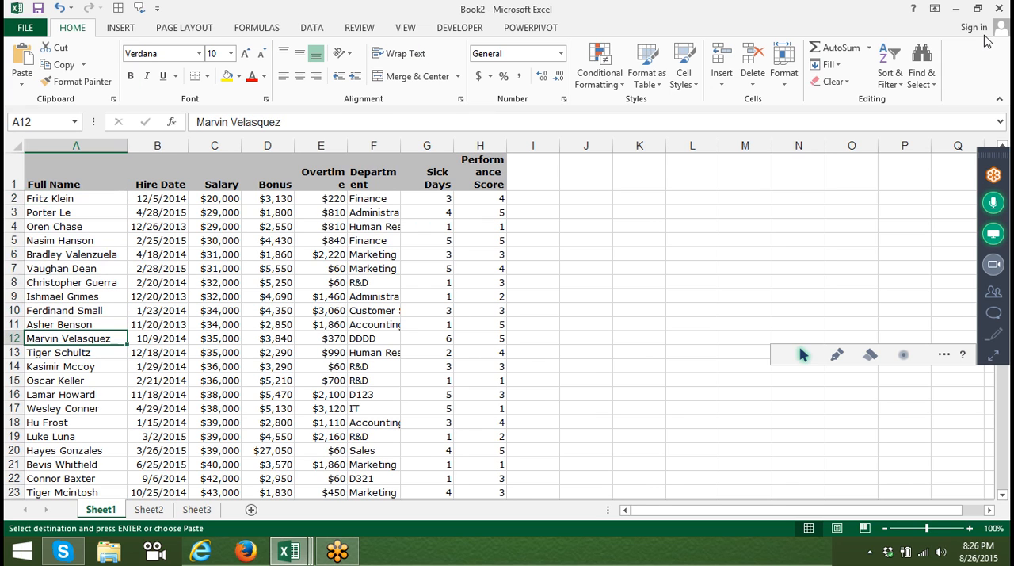
pyautogui.hotkey('shift', 'space')
pyautogui.hotkey('ctrl', 'shift', '+')
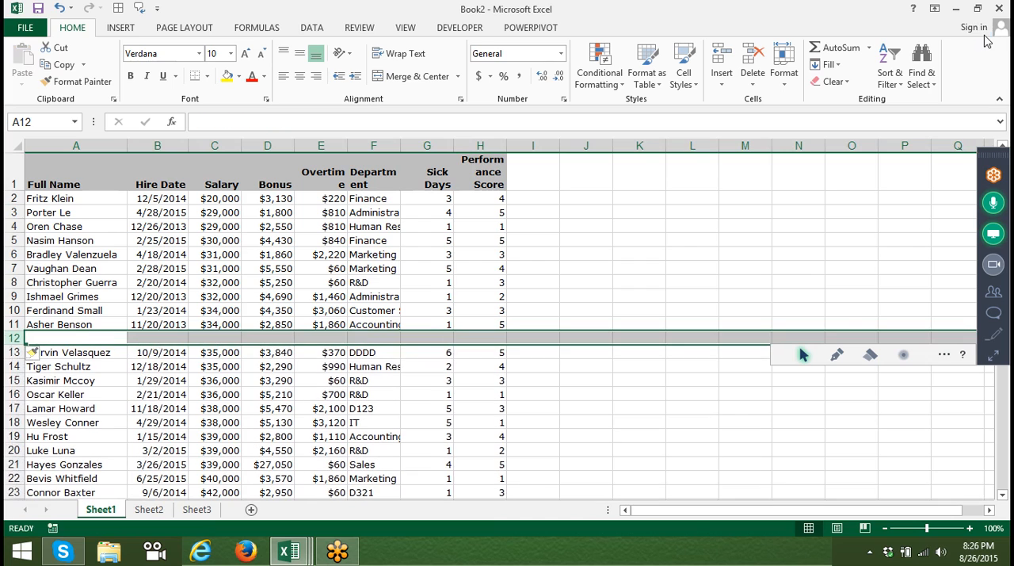
pyautogui.press('Up')
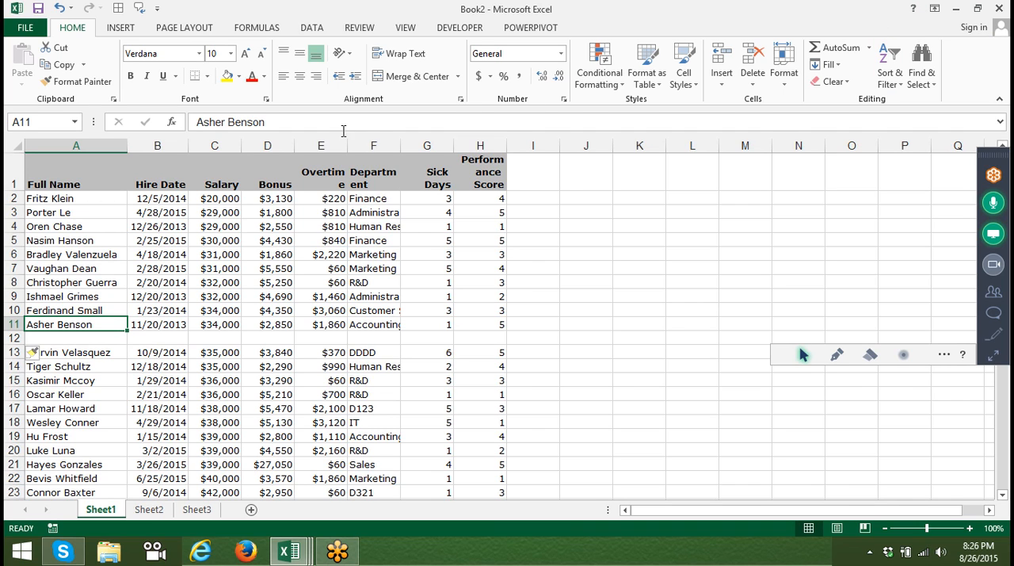
# Select the contiguous data region around the Full Name header and extend the selection to include the blank row 12.
pyautogui.click(101, 178)
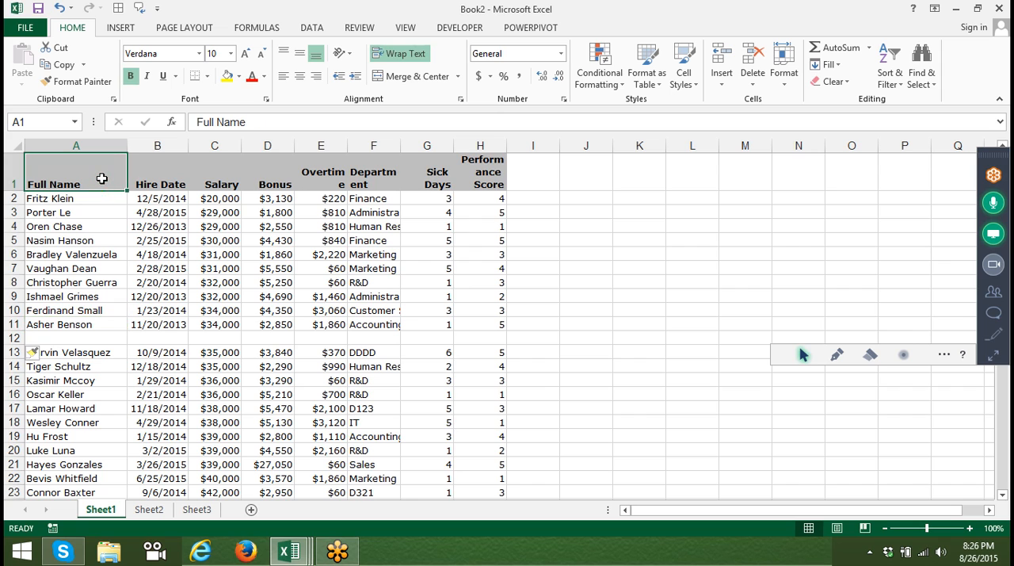
pyautogui.hotkey('ctrl', 'a')
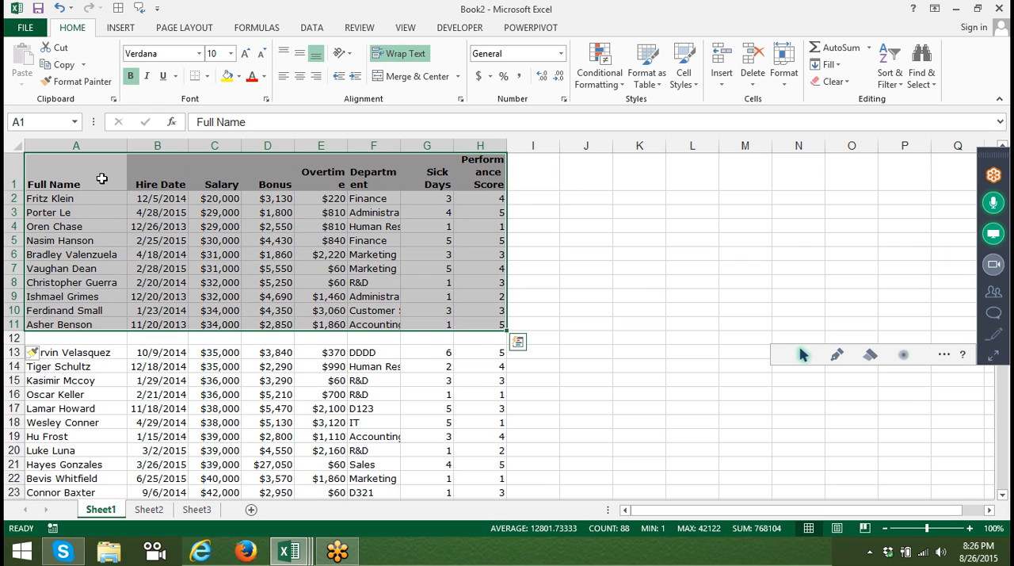
pyautogui.hotkey('shift', 'Down')
pyautogui.hotkey('shift', 'Down')
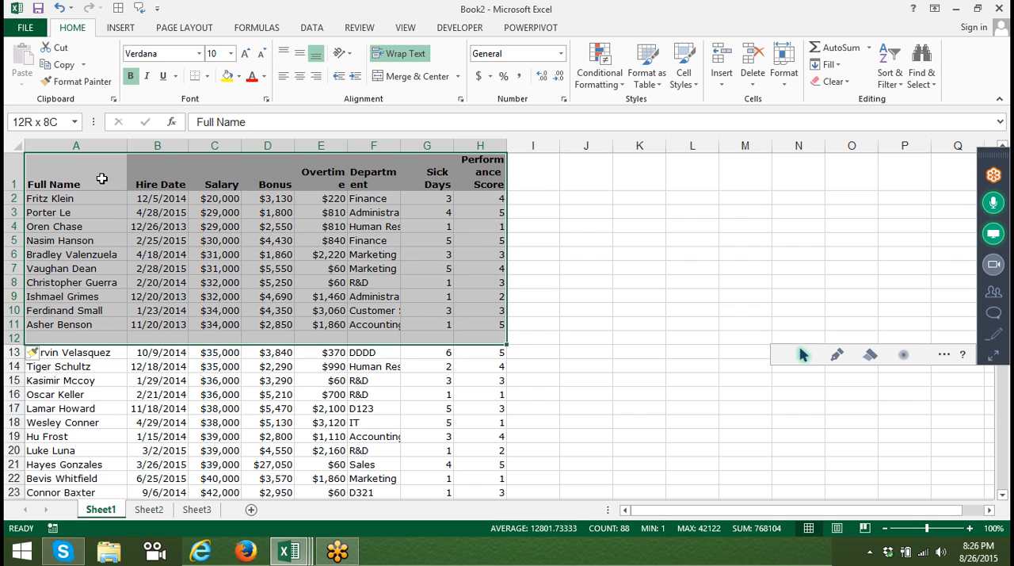
# Delete the blank row 12 from the employee data.
pyautogui.click(102, 178)
pyautogui.press('Down')
pyautogui.hotkey('ctrl', 'Down')
pyautogui.press('Down')
pyautogui.hotkey('shift', 'space')
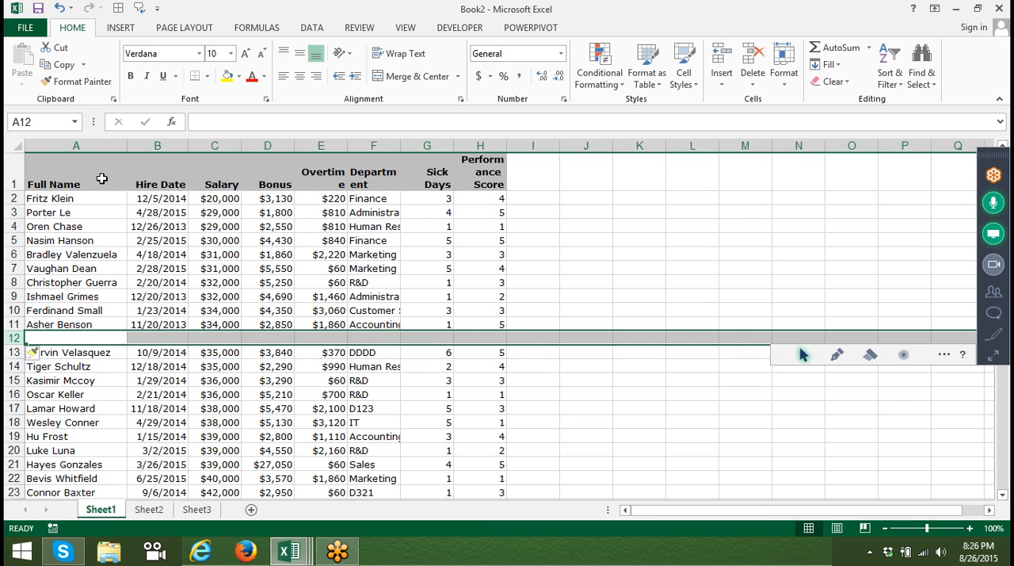
pyautogui.hotkey('ctrl', '-')
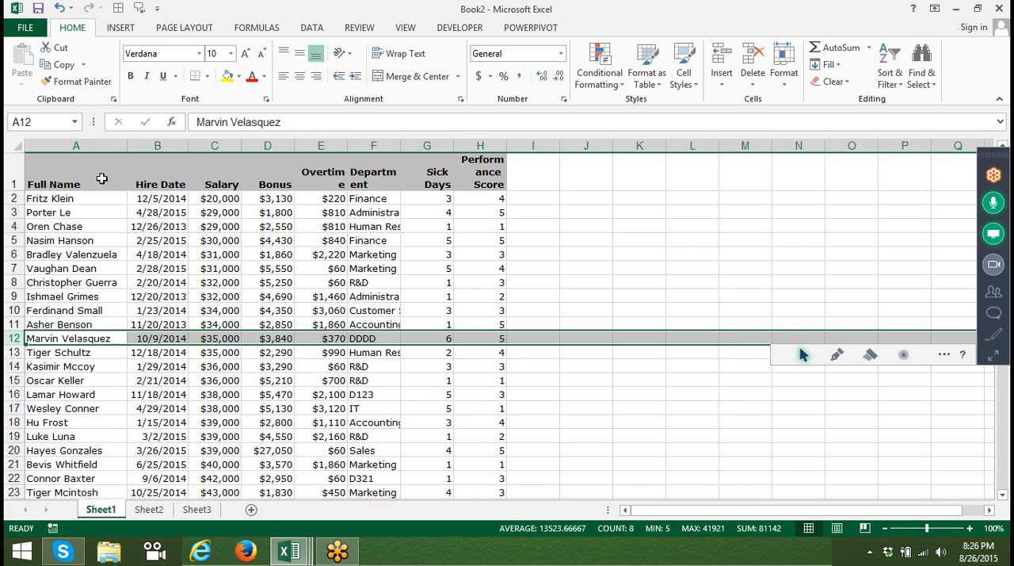
# Select the whole data range from A1 to the last used cell, and return to A1.
pyautogui.press('Up')
pyautogui.press('Up')
pyautogui.press('Up')
pyautogui.press('Up')
pyautogui.press('Up')
pyautogui.press('Up')
pyautogui.press('Up')
pyautogui.press('Up')
pyautogui.press('Up')
pyautogui.press('Up')
pyautogui.press('Up')
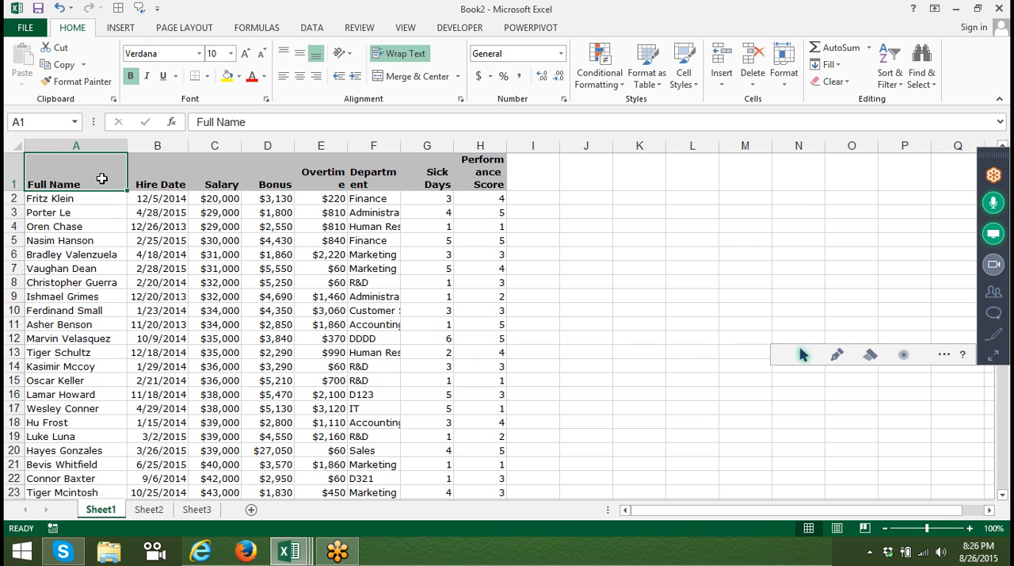
pyautogui.hotkey('ctrl', 'shift', 'End')
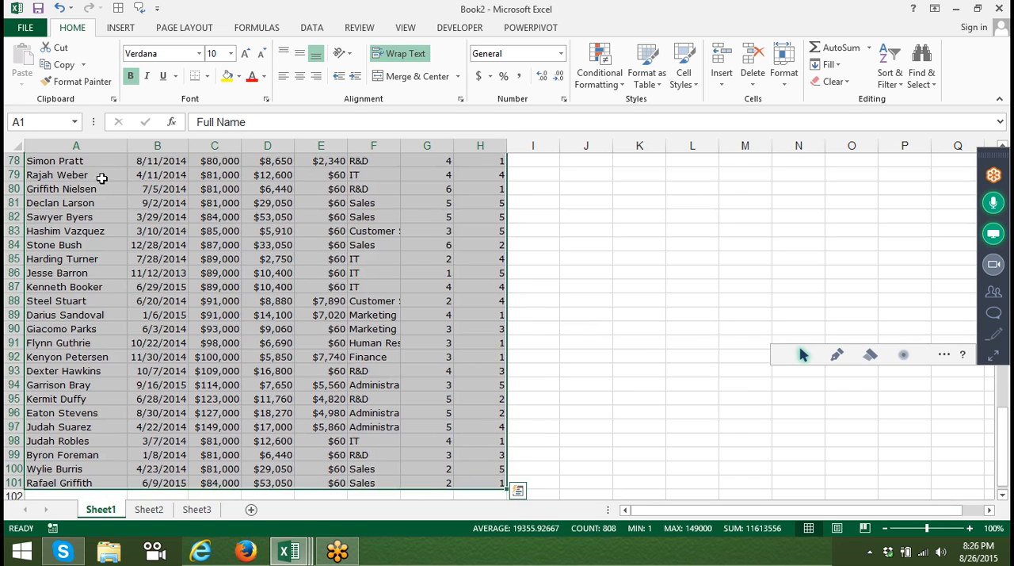
pyautogui.hotkey('ctrl', 'Home')
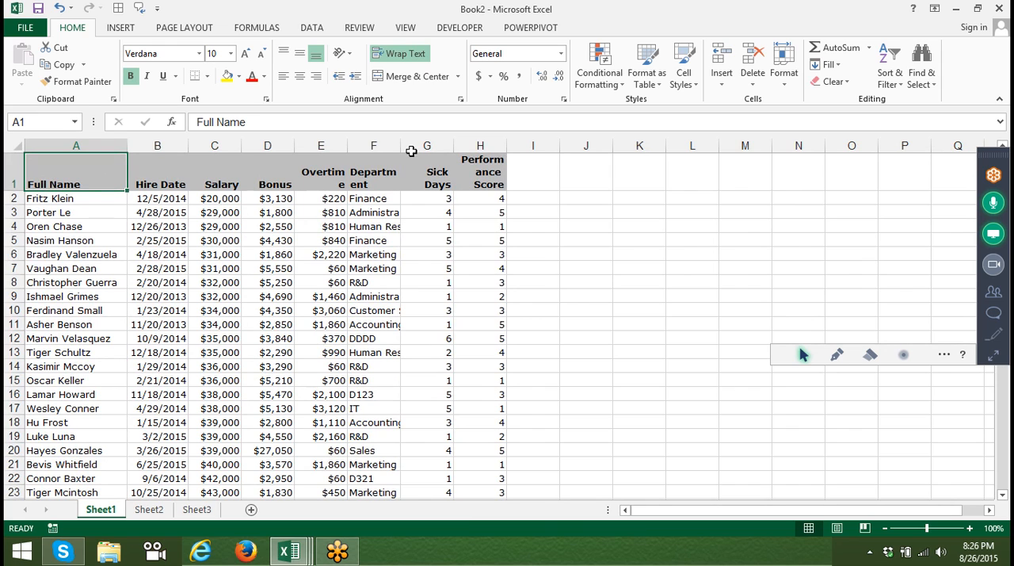
# Autofit the Department column and sort the data by Department from A to Z.
pyautogui.doubleClick(400, 146)
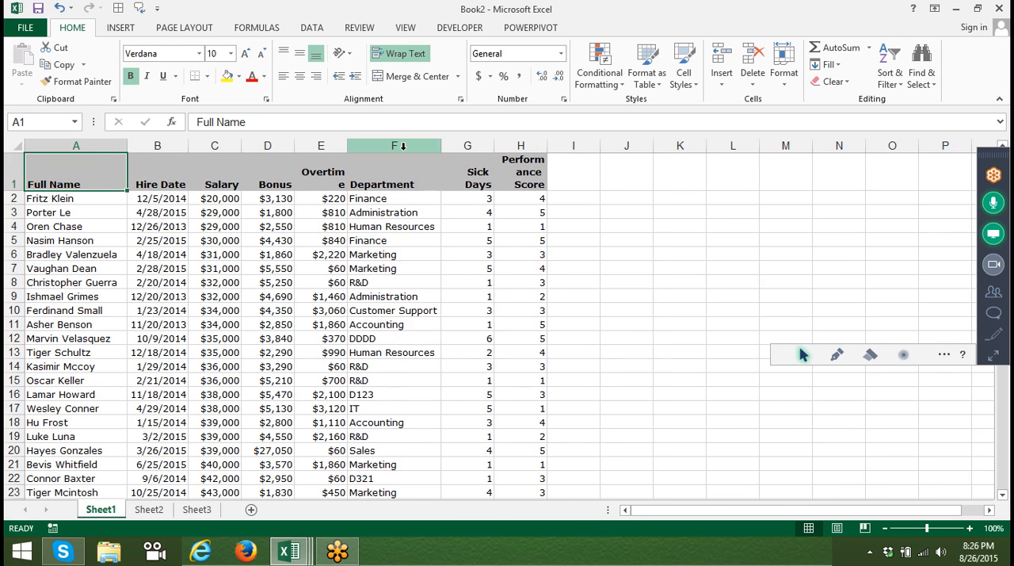
pyautogui.click(393, 168)
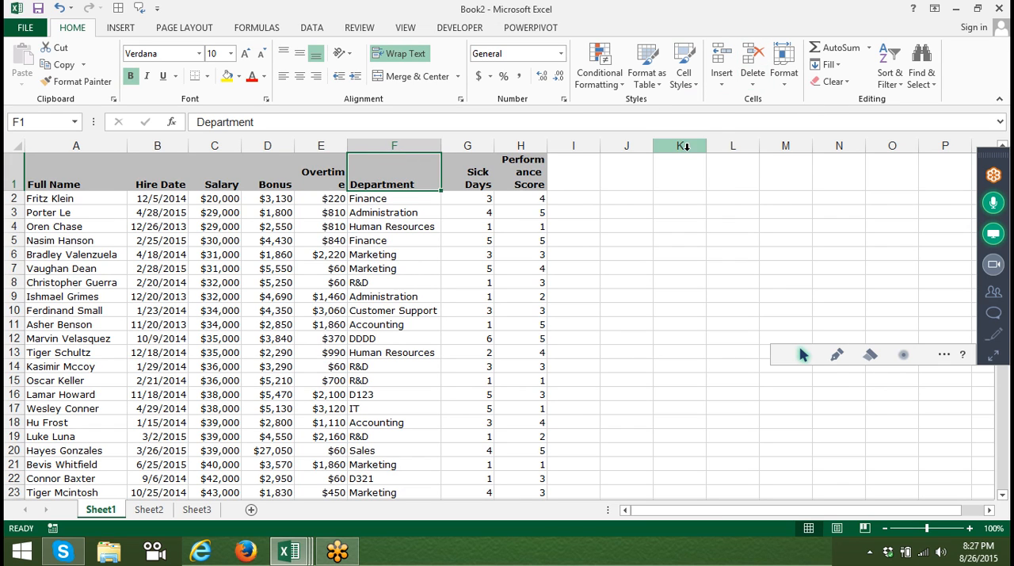
pyautogui.click(892, 86)
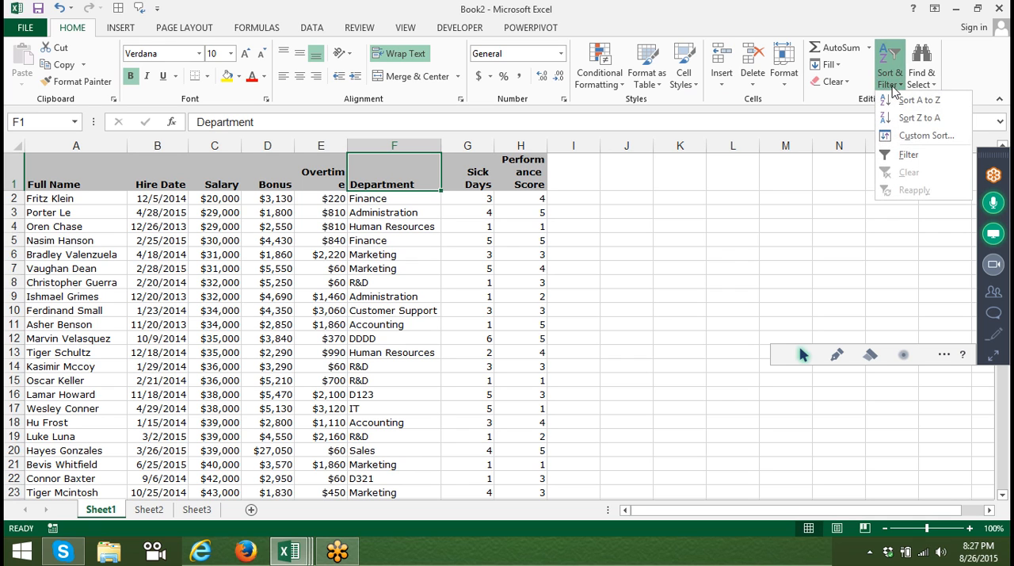
pyautogui.click(902, 101)
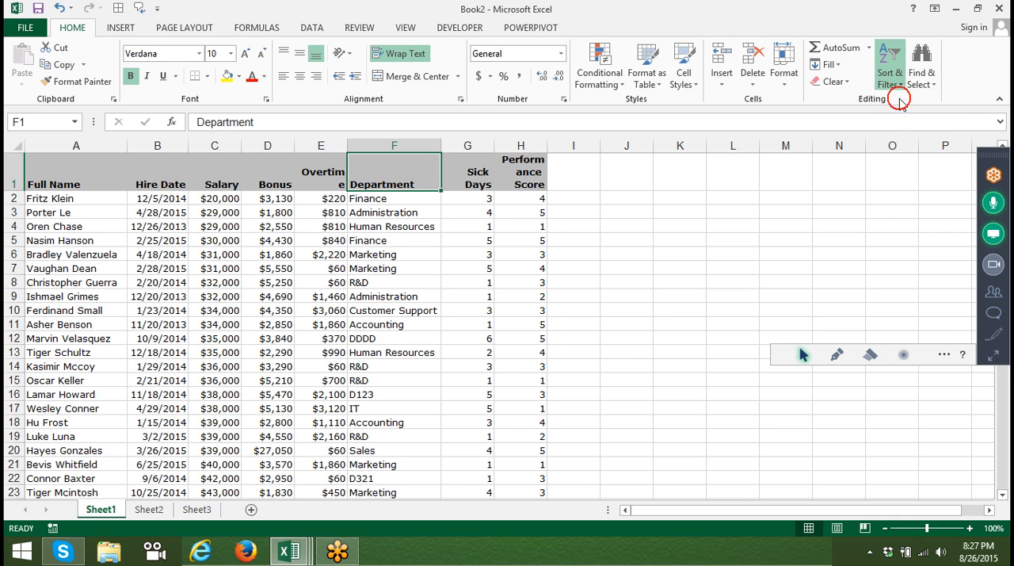
# Mute the two unmuted web attendees in the GoToMeeting control panel and collapse the panel.
pyautogui.click(989, 357)
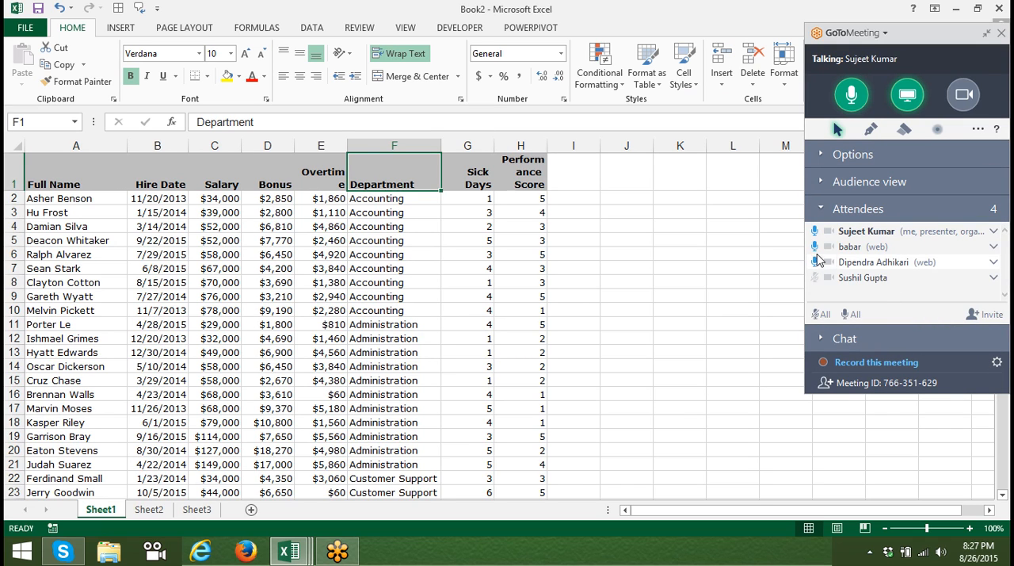
pyautogui.click(816, 251)
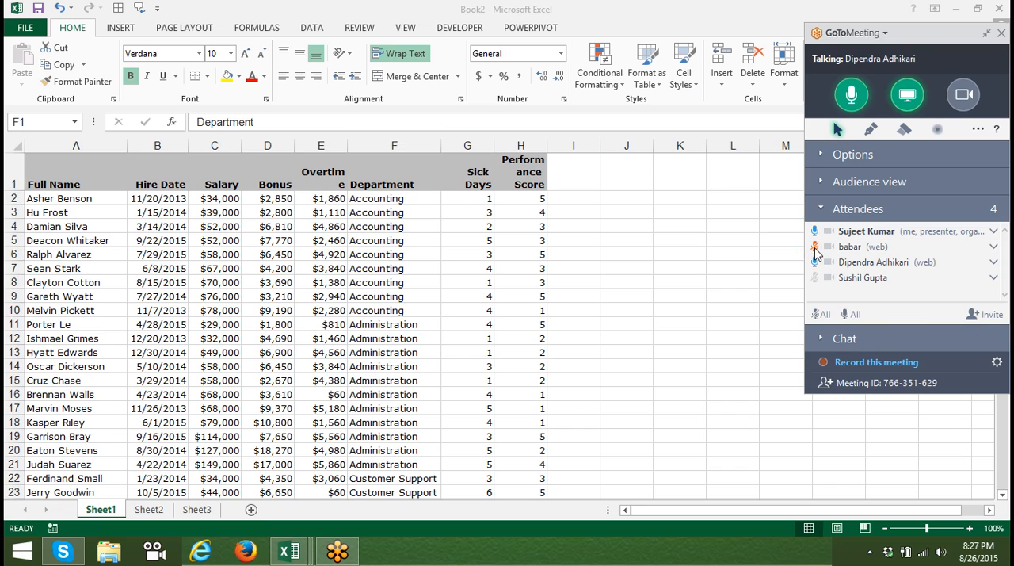
pyautogui.click(816, 262)
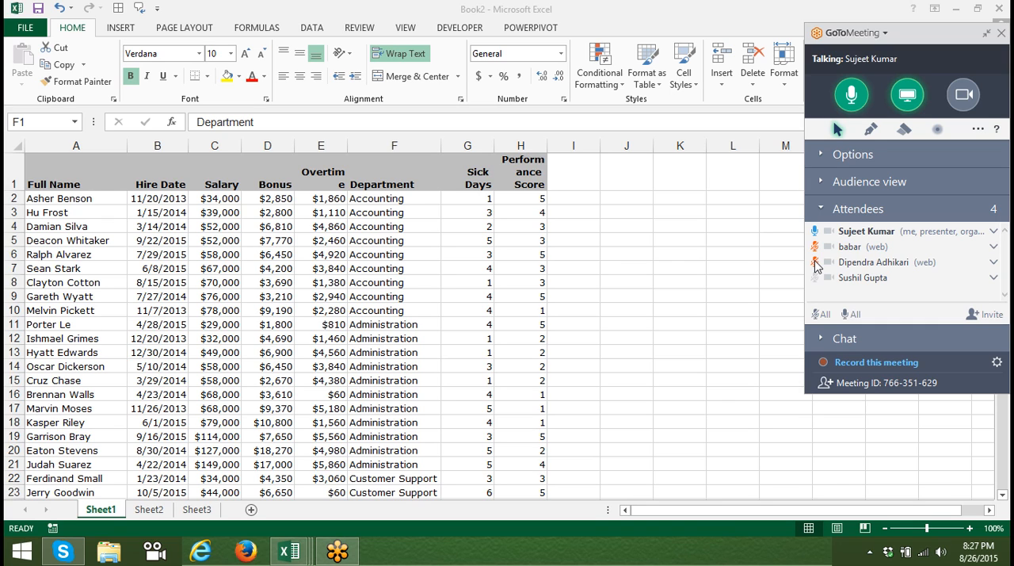
pyautogui.click(366, 169)
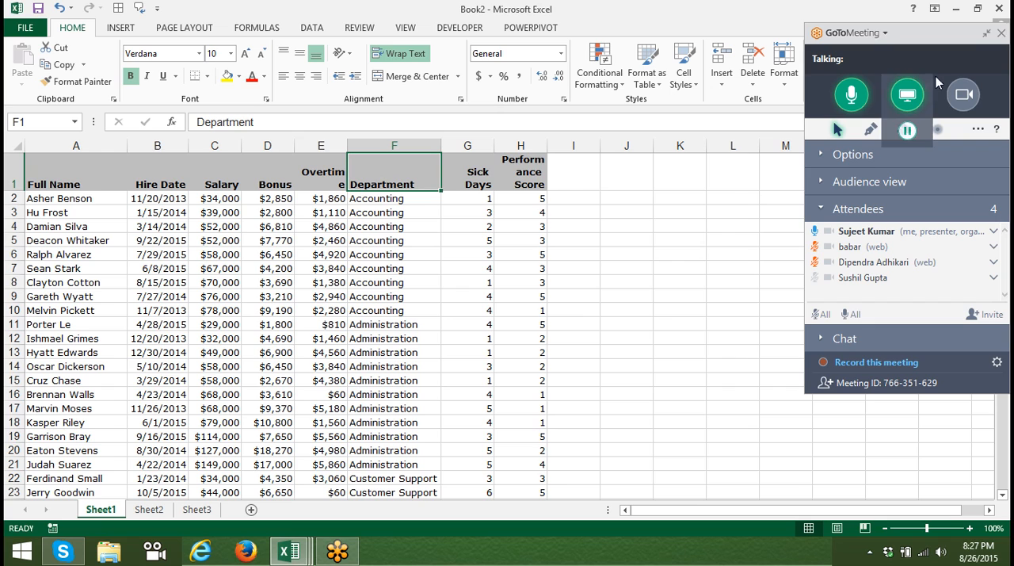
pyautogui.click(987, 33)
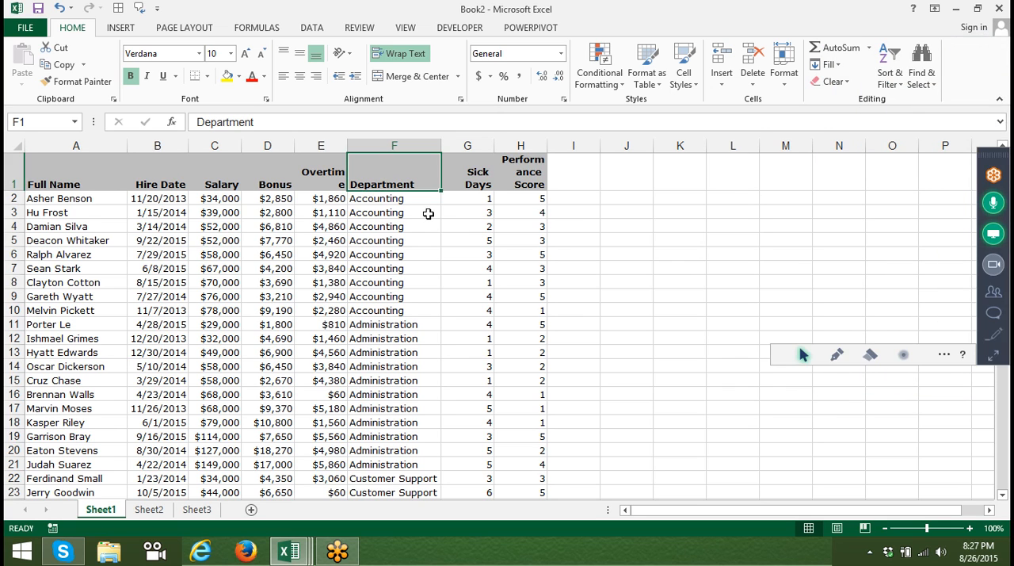
# Select the entire worksheet and undo the A to Z sort by Department.
pyautogui.click(890, 73)
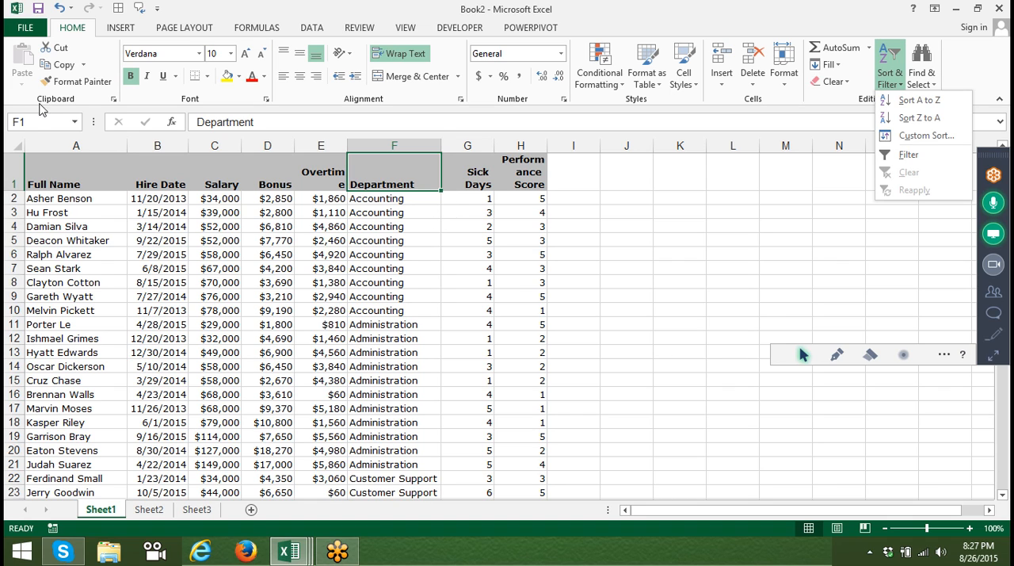
pyautogui.click(333, 271)
pyautogui.click(334, 270)
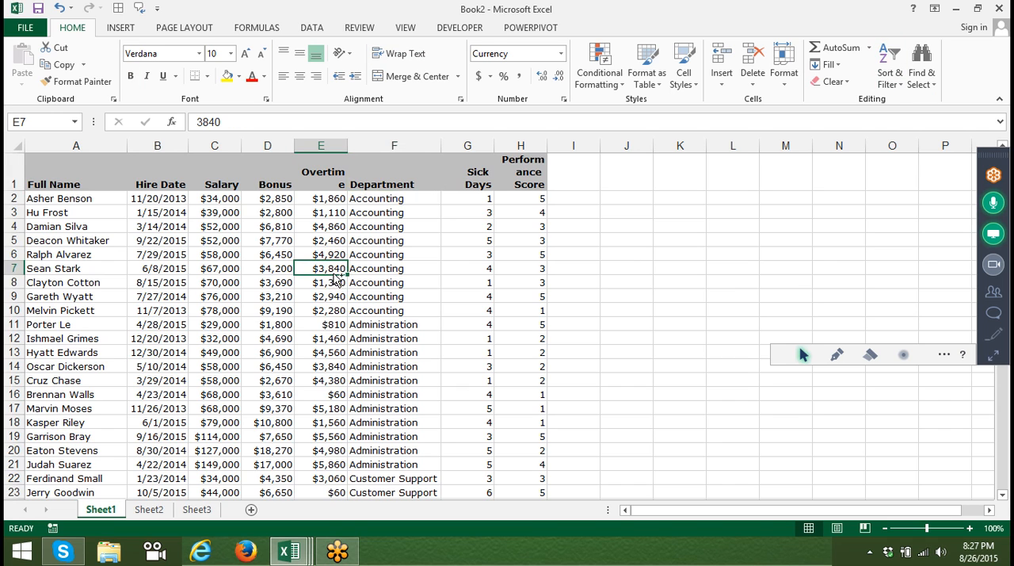
pyautogui.hotkey('ctrl', 'a')
pyautogui.hotkey('ctrl', 'a')
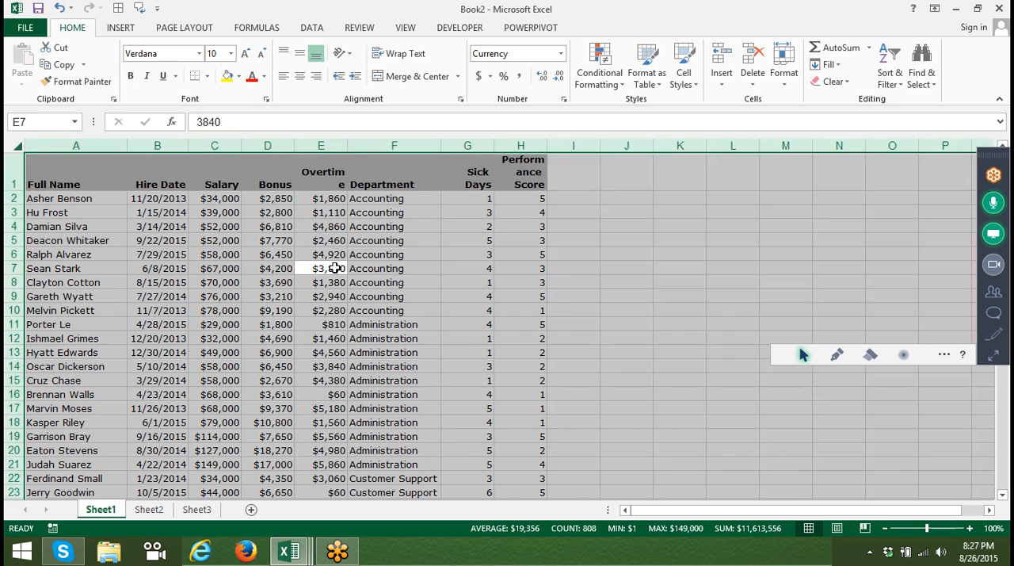
pyautogui.hotkey('ctrl', 'z')
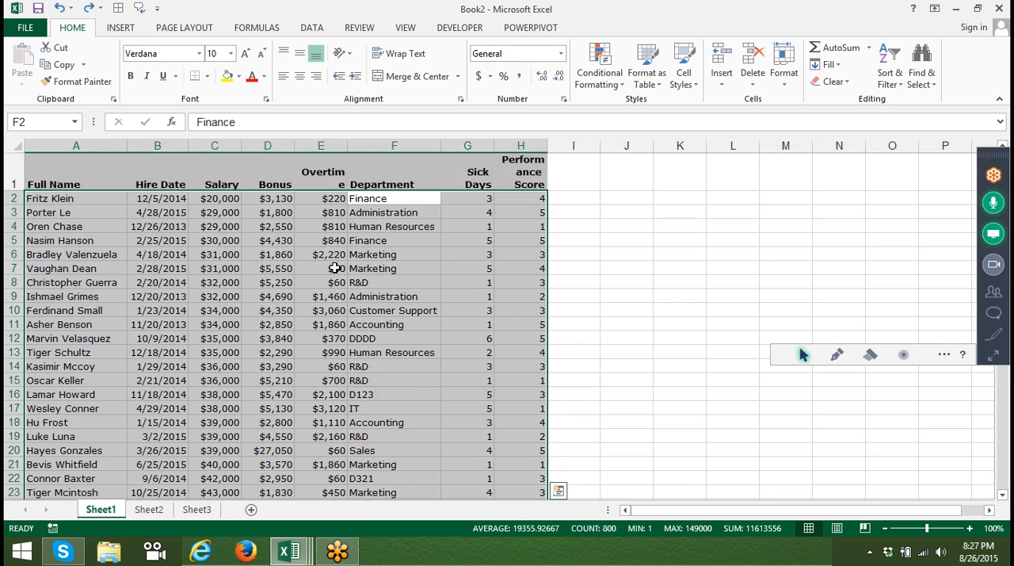
# Start a custom sort of the employee table with Department values, A to Z, as the first sort level.
pyautogui.click(87, 162)
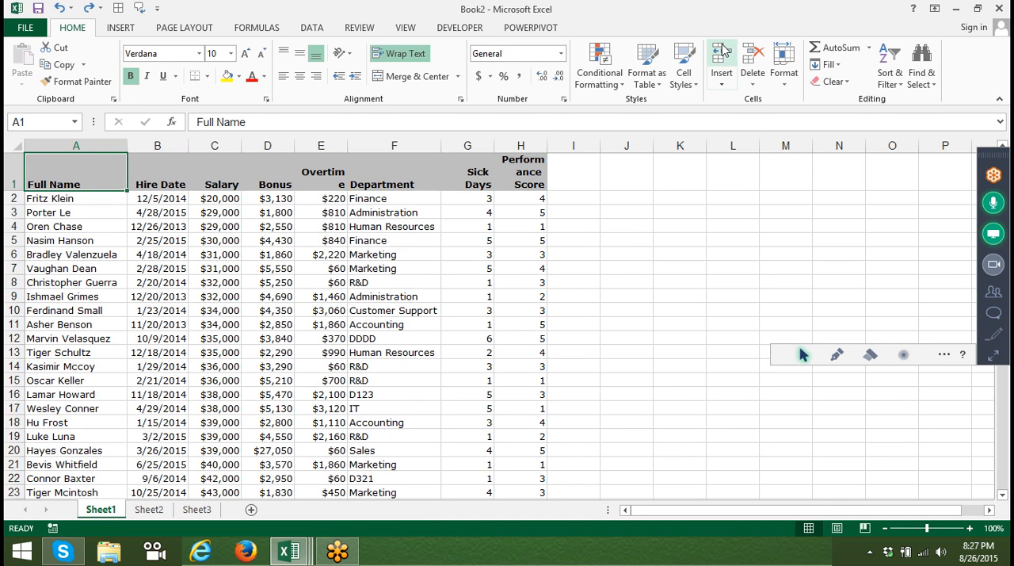
pyautogui.click(892, 82)
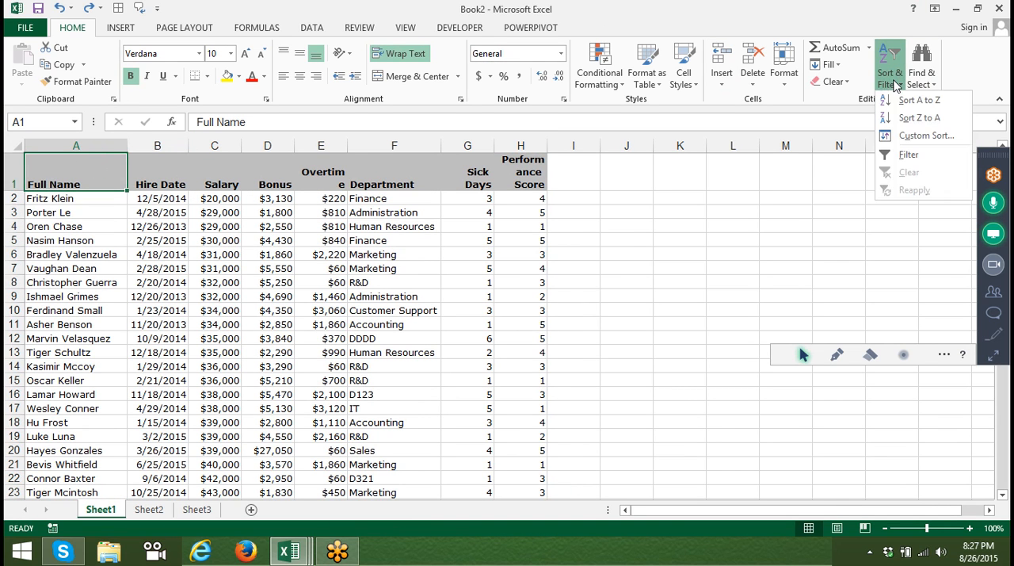
pyautogui.hotkey('alt', 'a')
pyautogui.press('s')
pyautogui.press('s')
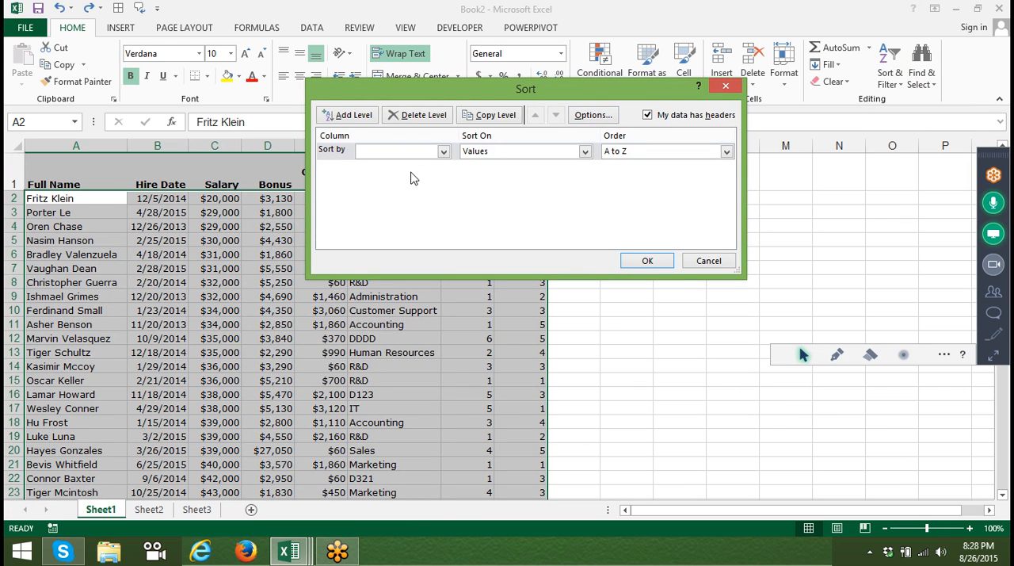
pyautogui.click(379, 152)
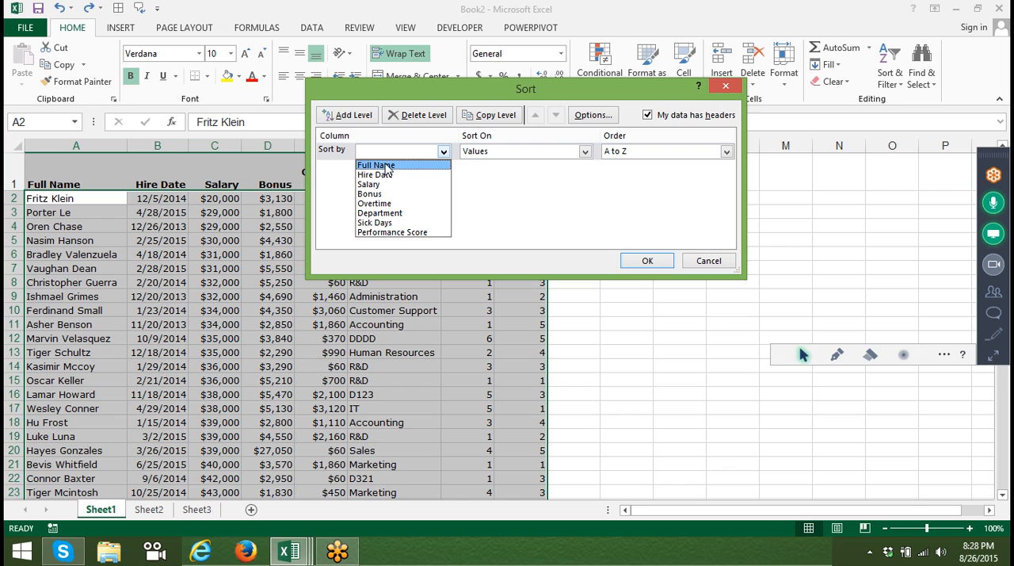
pyautogui.click(385, 213)
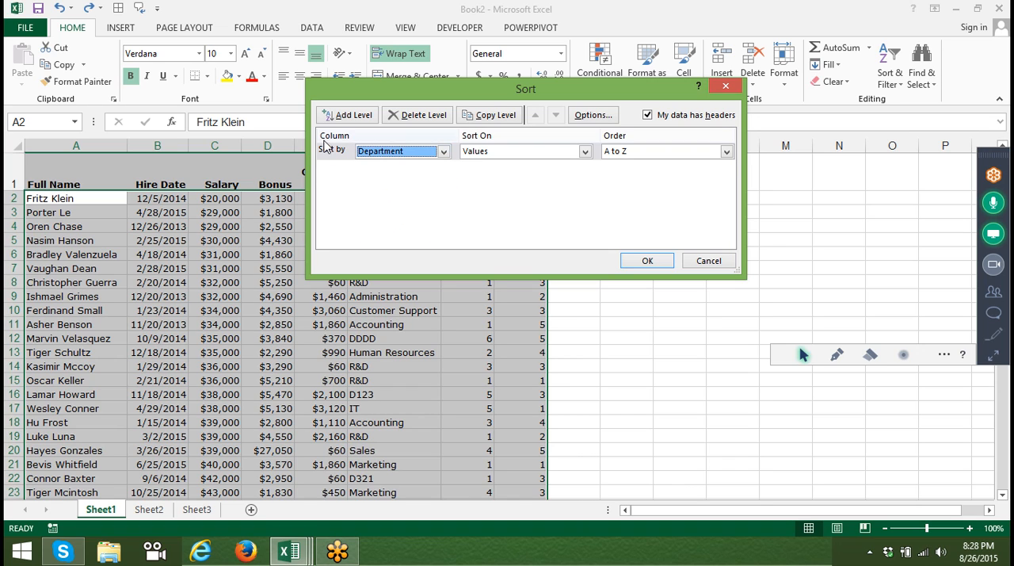
# Add a second sort level on Salary values, Smallest to Largest, and apply the two-level sort.
pyautogui.click(344, 116)
pyautogui.click(346, 116)
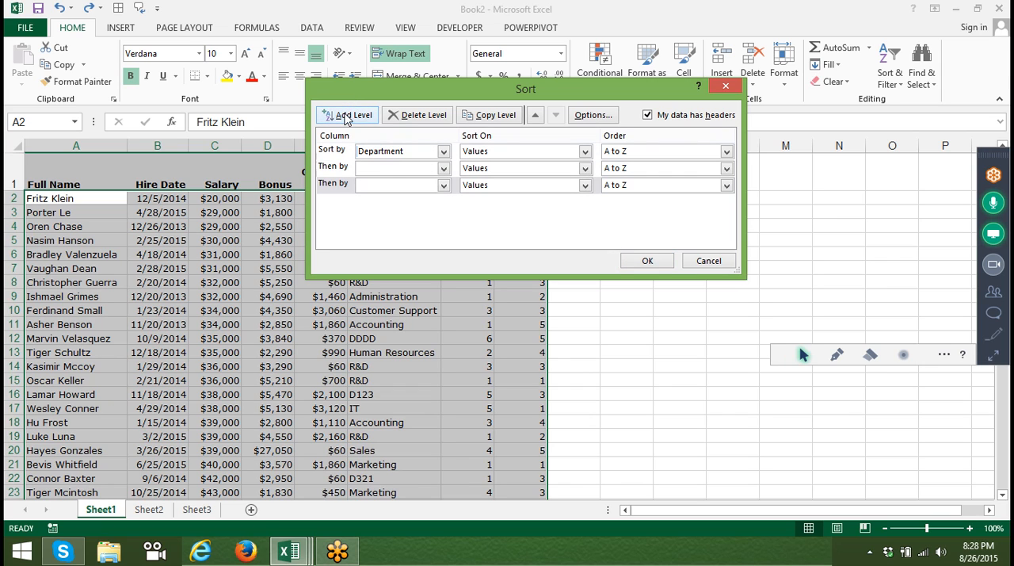
pyautogui.click(418, 115)
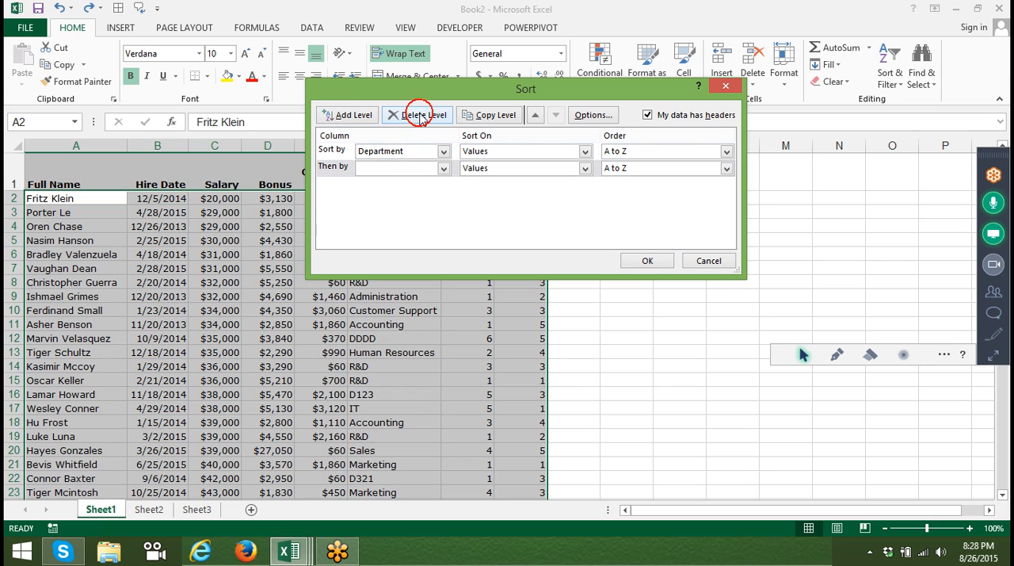
pyautogui.click(407, 173)
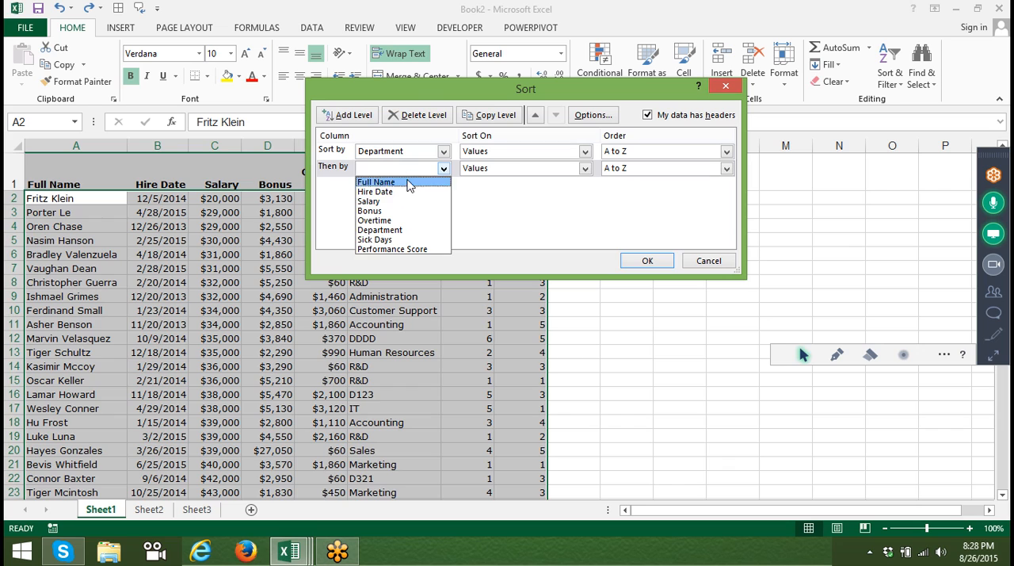
pyautogui.click(405, 201)
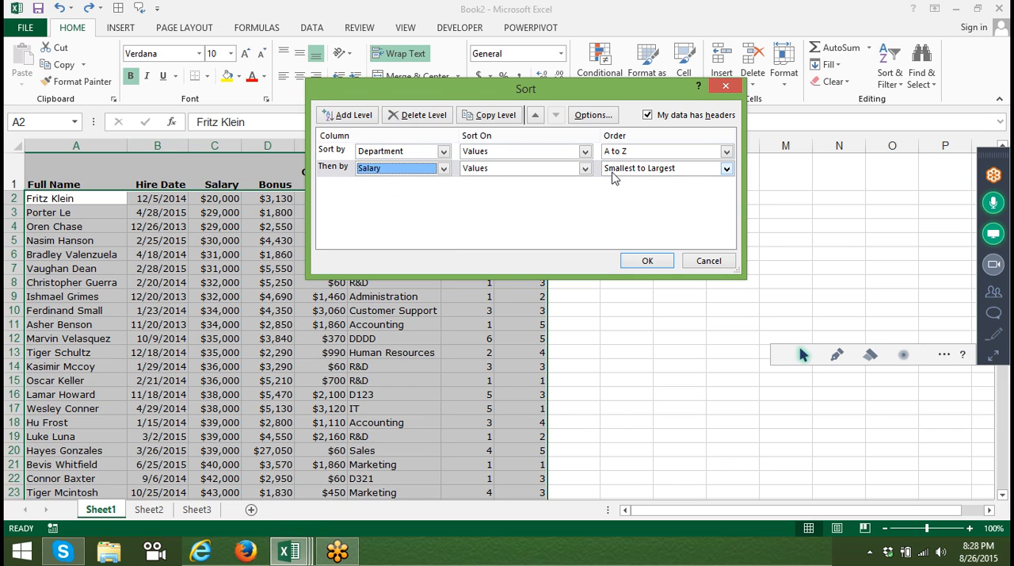
pyautogui.click(642, 260)
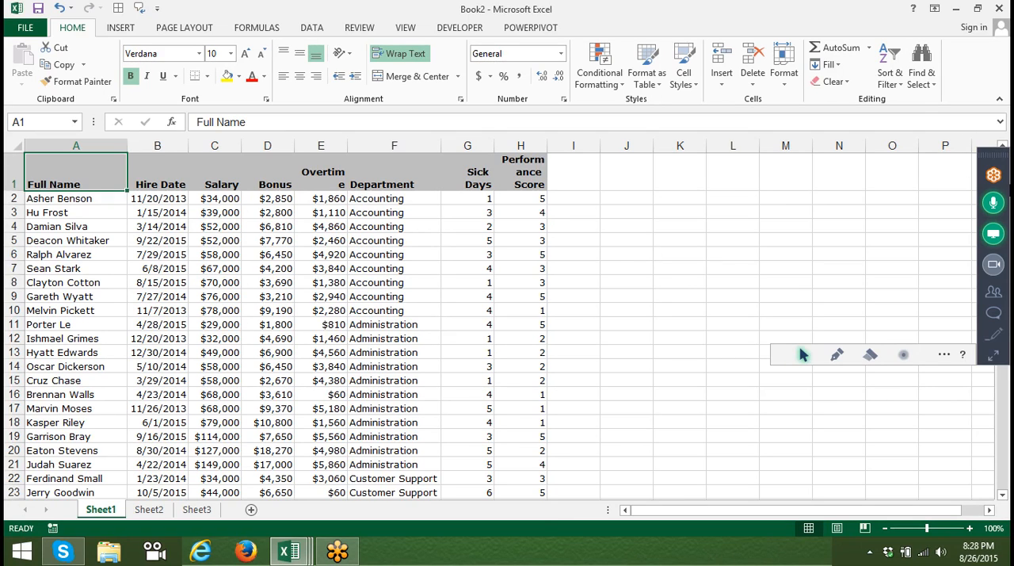
# Unmute the two muted web attendees in the GoToMeeting control panel and collapse the panel.
pyautogui.click(998, 360)
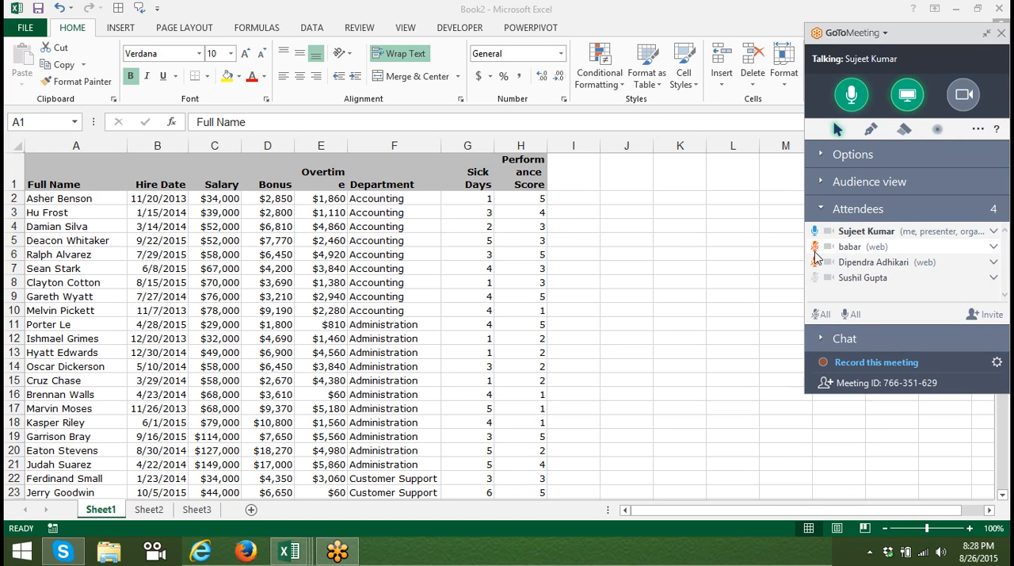
pyautogui.click(816, 248)
pyautogui.click(816, 262)
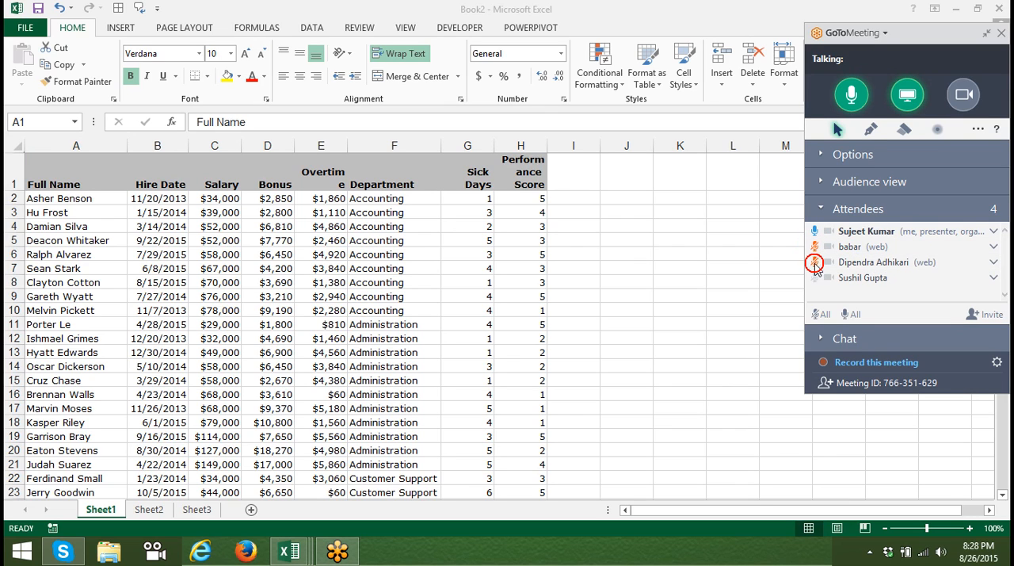
pyautogui.click(816, 247)
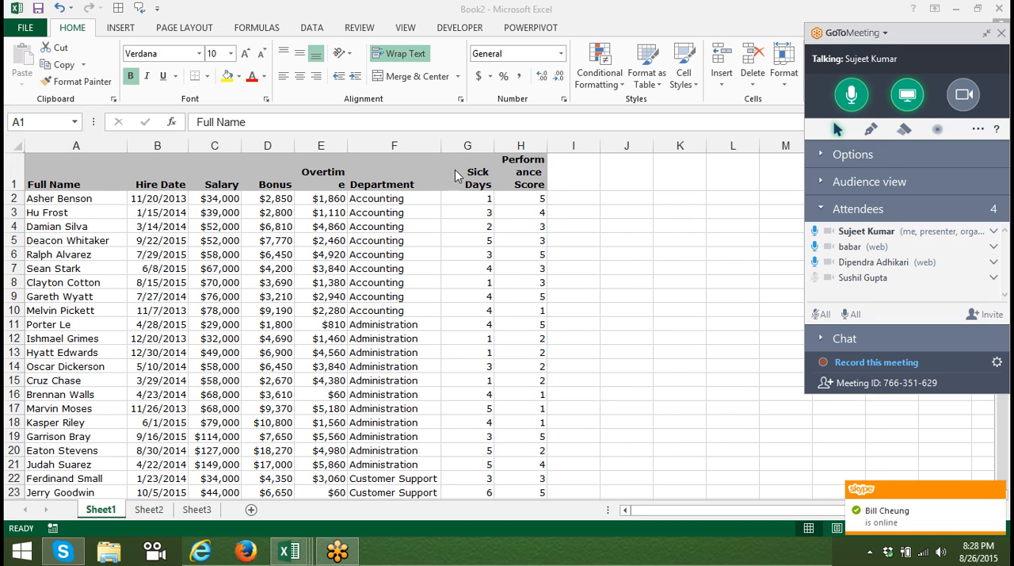
pyautogui.click(290, 173)
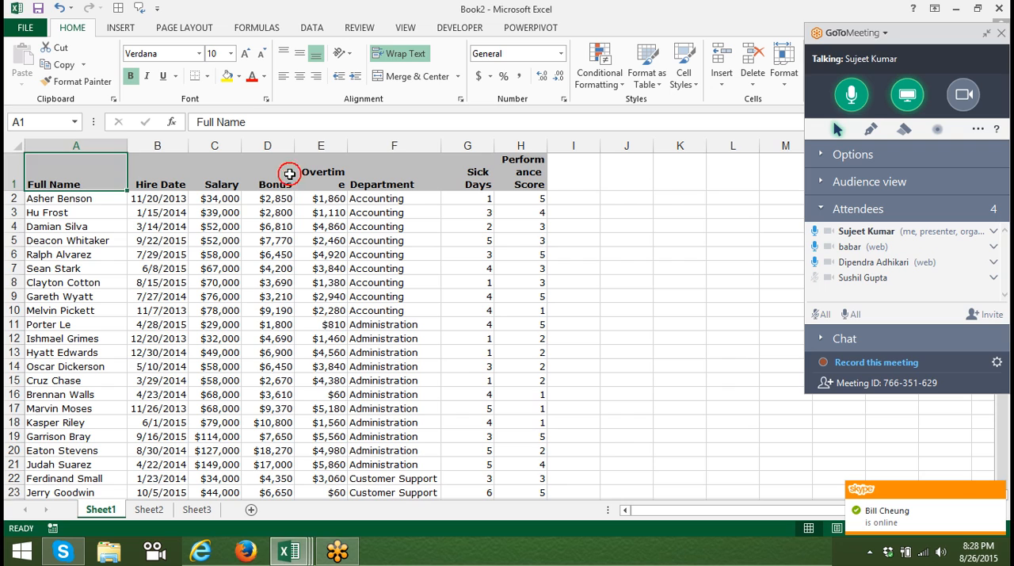
pyautogui.click(987, 35)
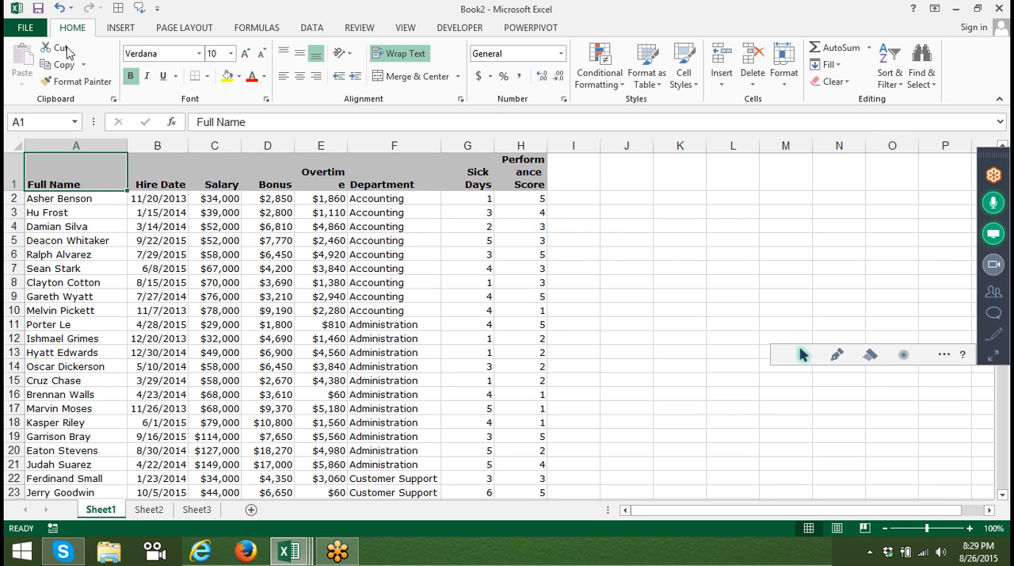
# Switch to the Data workbook, save it and try to close it.
pyautogui.hotkey('alt', 'Tab')
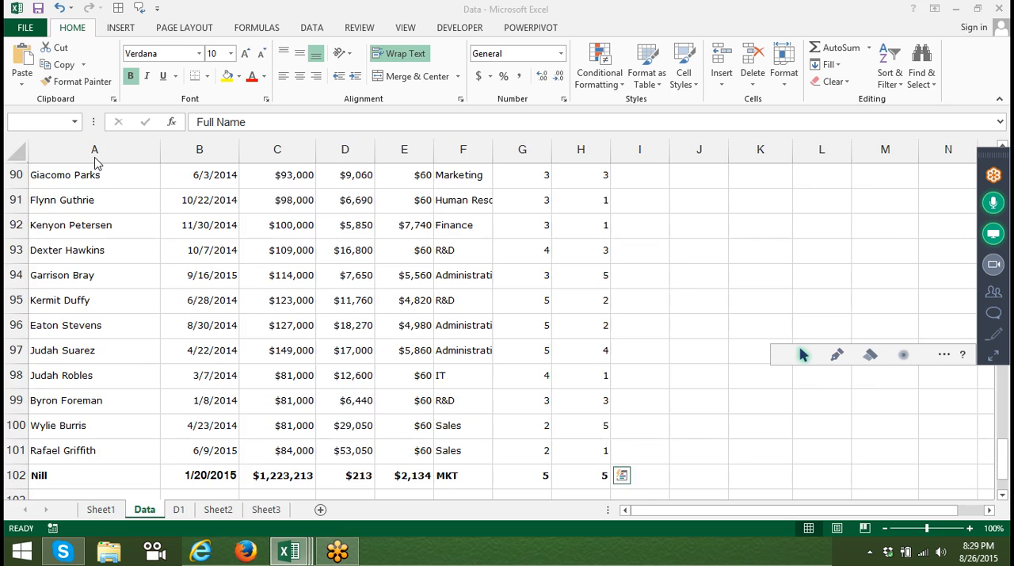
pyautogui.hotkey('alt', 'Tab')
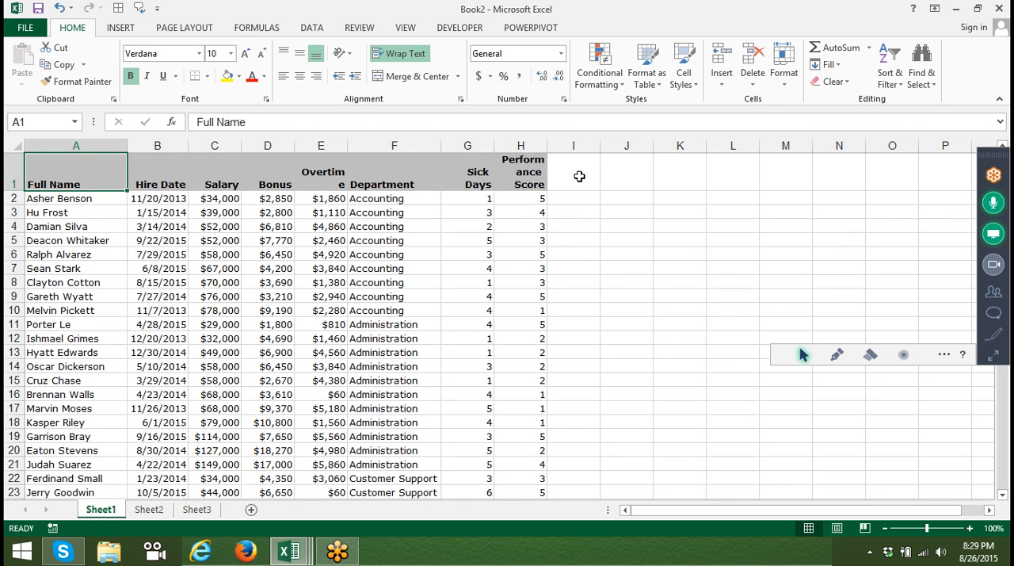
pyautogui.hotkey('alt', 'Tab')
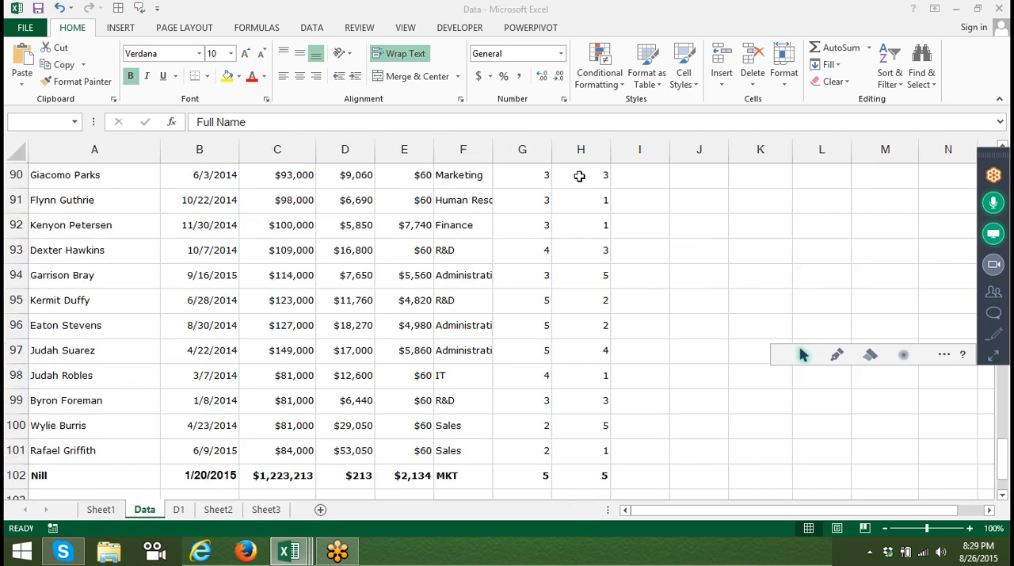
pyautogui.click(34, 8)
pyautogui.click(655, 225)
pyautogui.click(655, 225)
pyautogui.click(40, 8)
pyautogui.click(1001, 8)
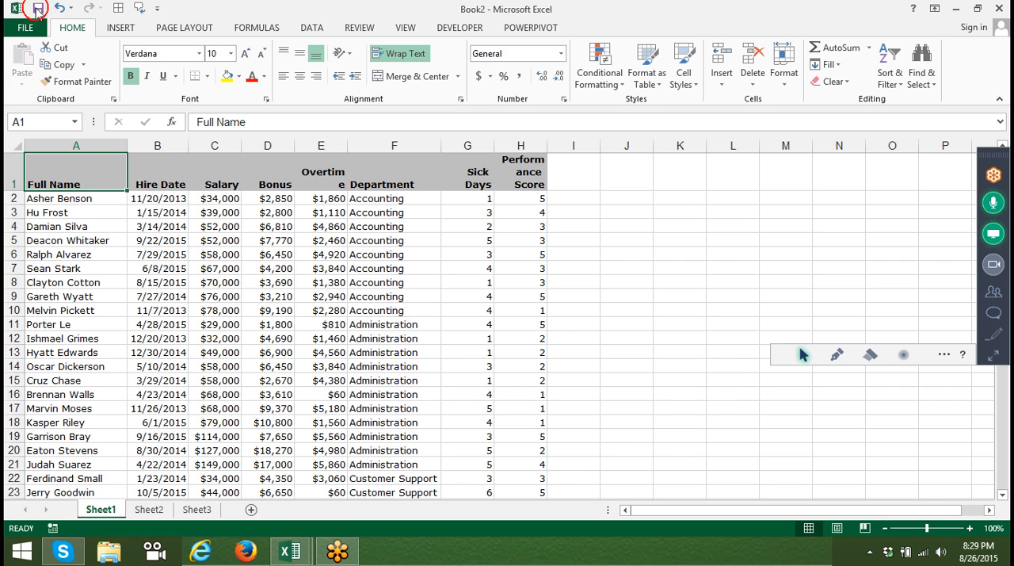
# Try to close the Book2 workbook.
pyautogui.click(997, 8)
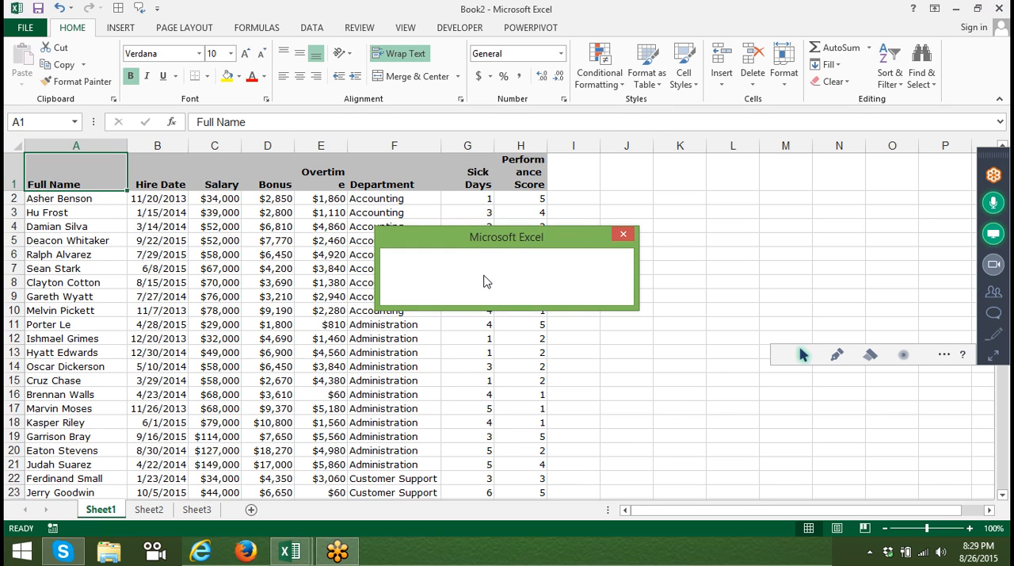
pyautogui.click(996, 13)
pyautogui.click(996, 11)
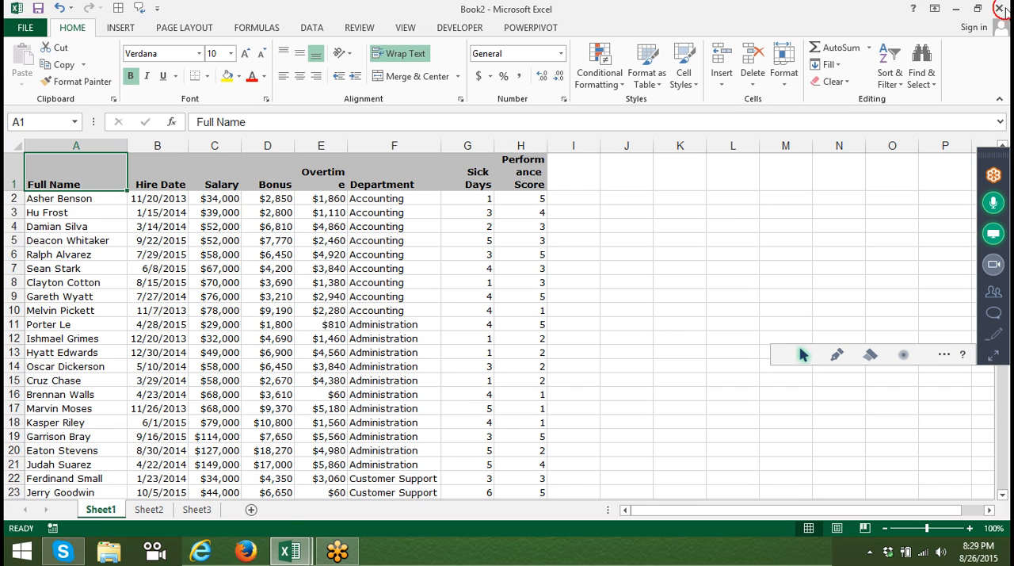
pyautogui.click(1000, 10)
pyautogui.click(1000, 10)
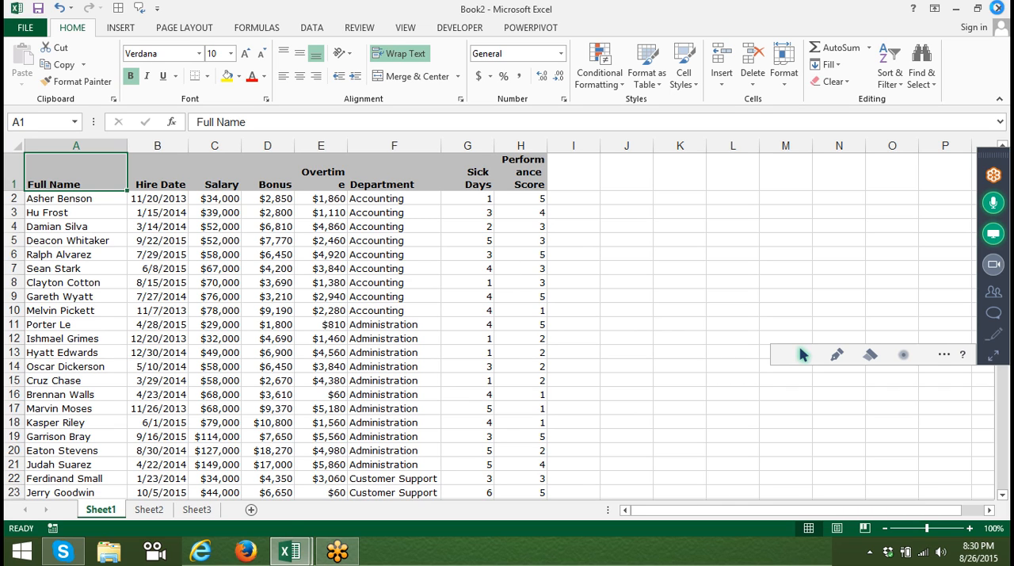
pyautogui.click(1000, 9)
# Open Task Manager and end the Microsoft Excel task.
pyautogui.click(870, 552)
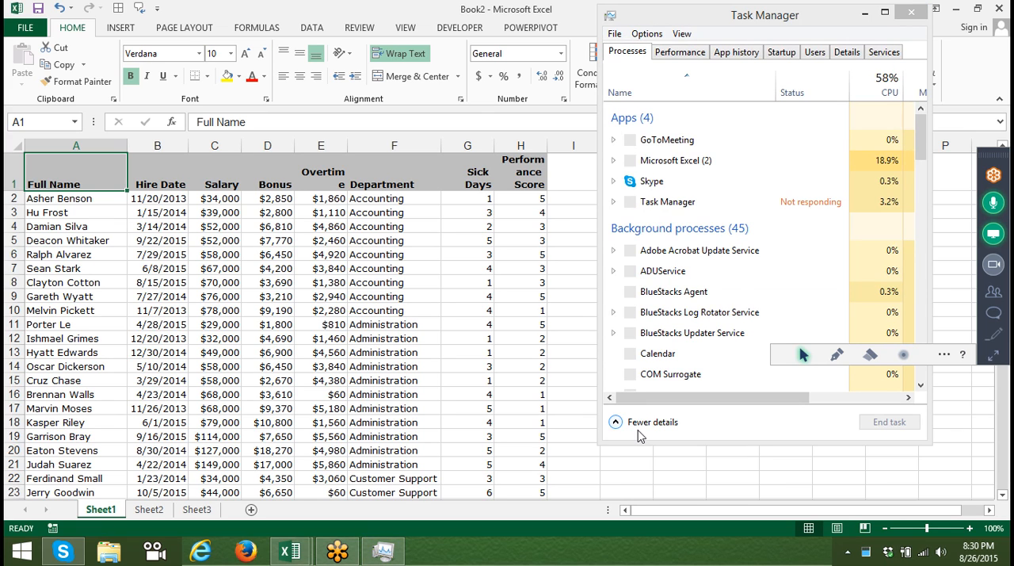
pyautogui.click(670, 160)
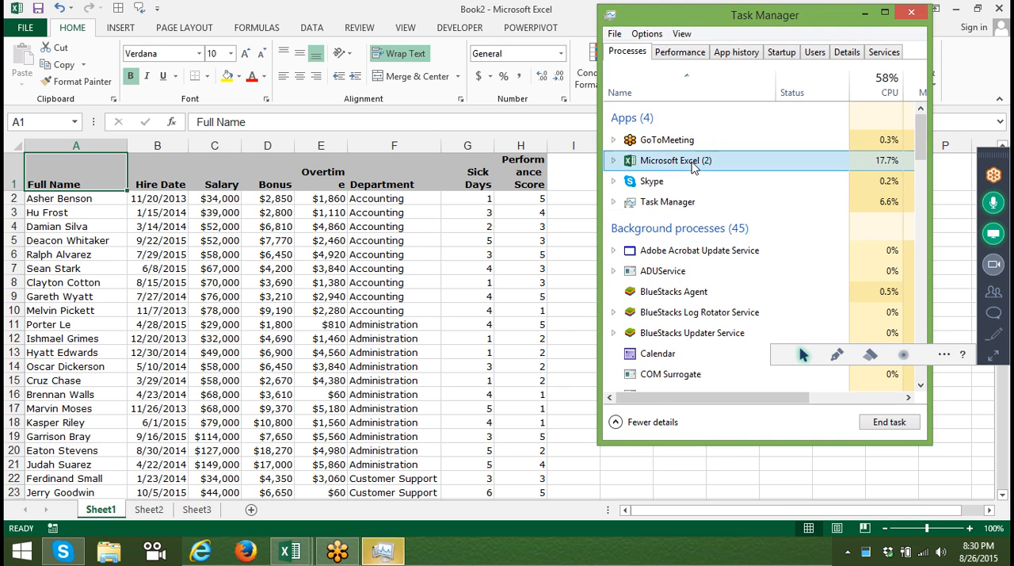
pyautogui.click(889, 422)
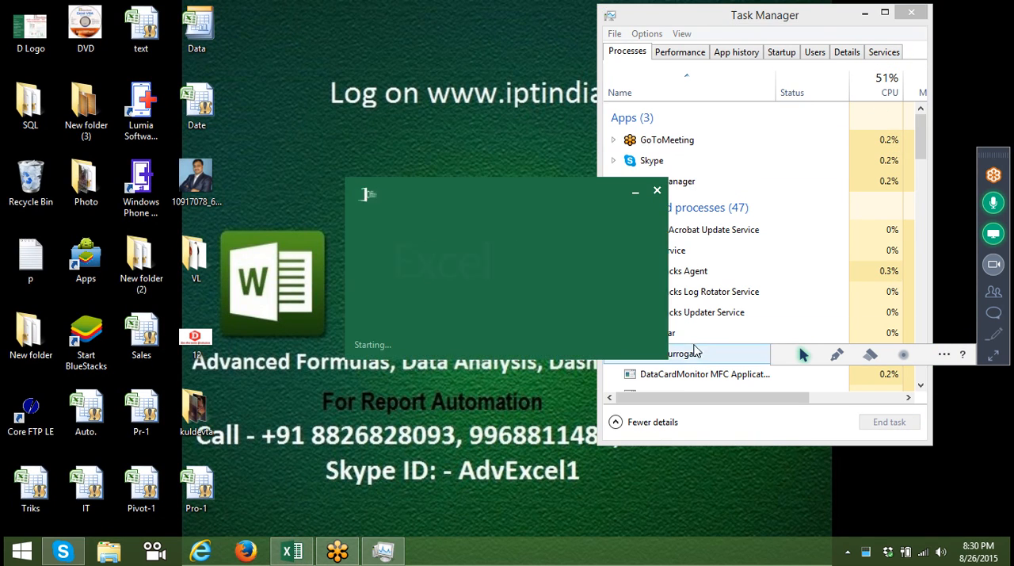
# End the BlueStacks Agent, BlueStacks Updater Service, BlueStacks Log Rotator Service and Calendar background processes, and close Task Manager.
pyautogui.click(705, 273)
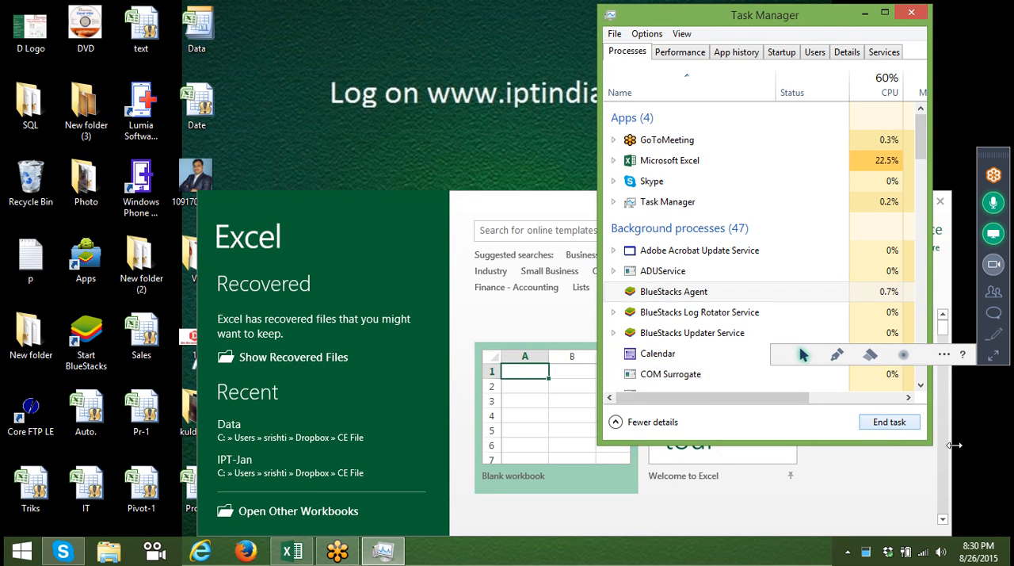
pyautogui.click(901, 428)
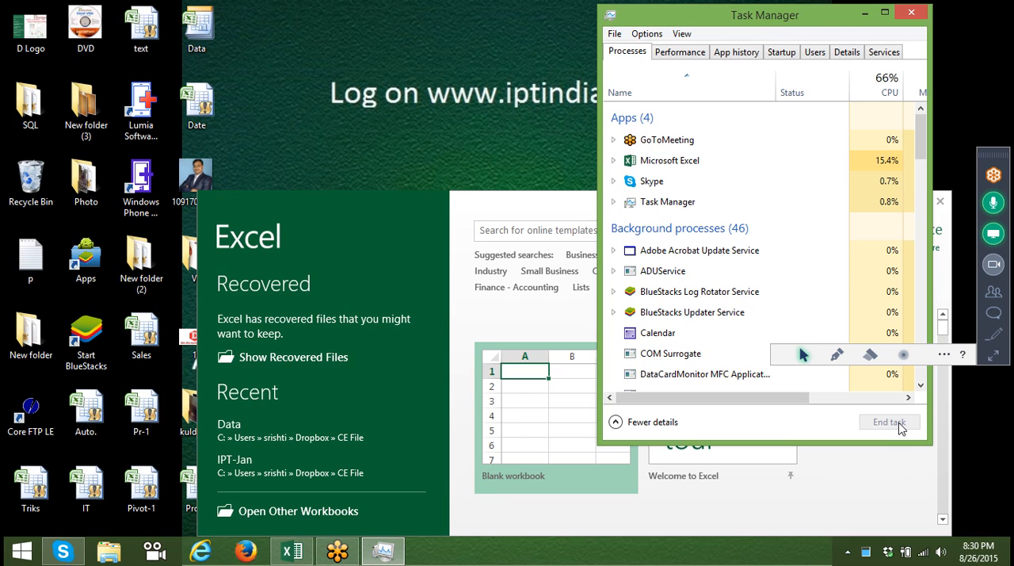
pyautogui.click(743, 315)
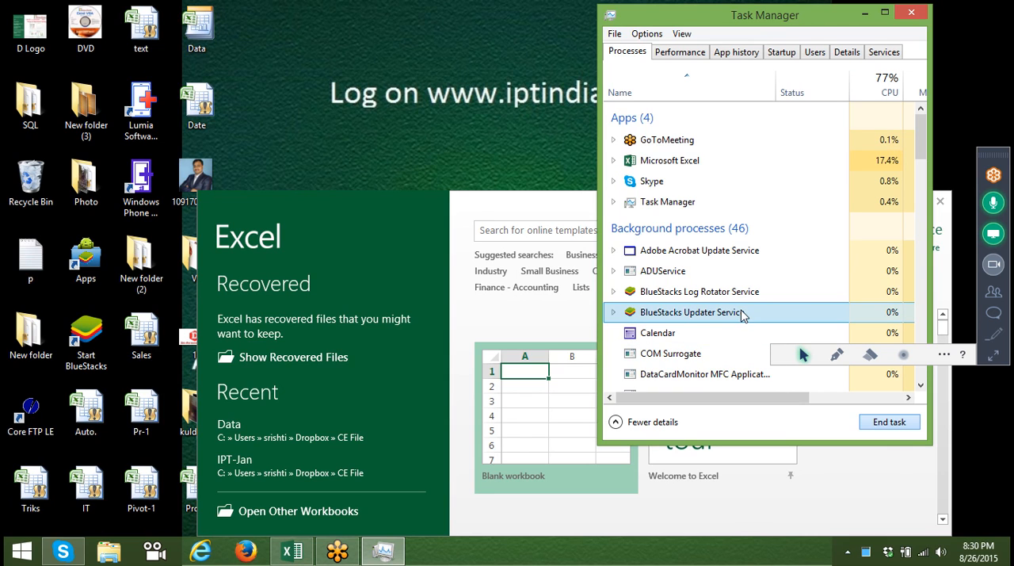
pyautogui.click(888, 422)
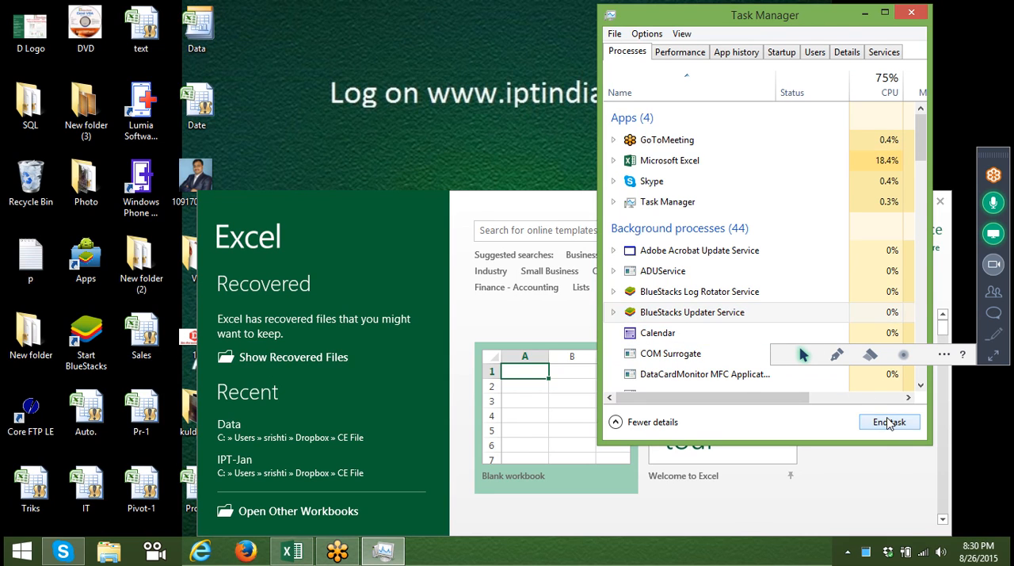
pyautogui.click(768, 299)
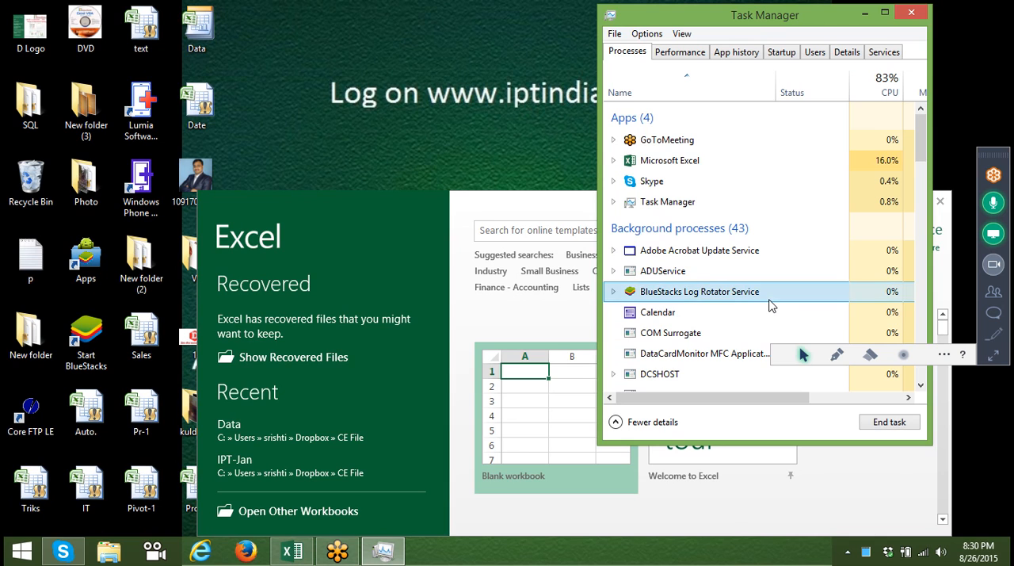
pyautogui.click(911, 424)
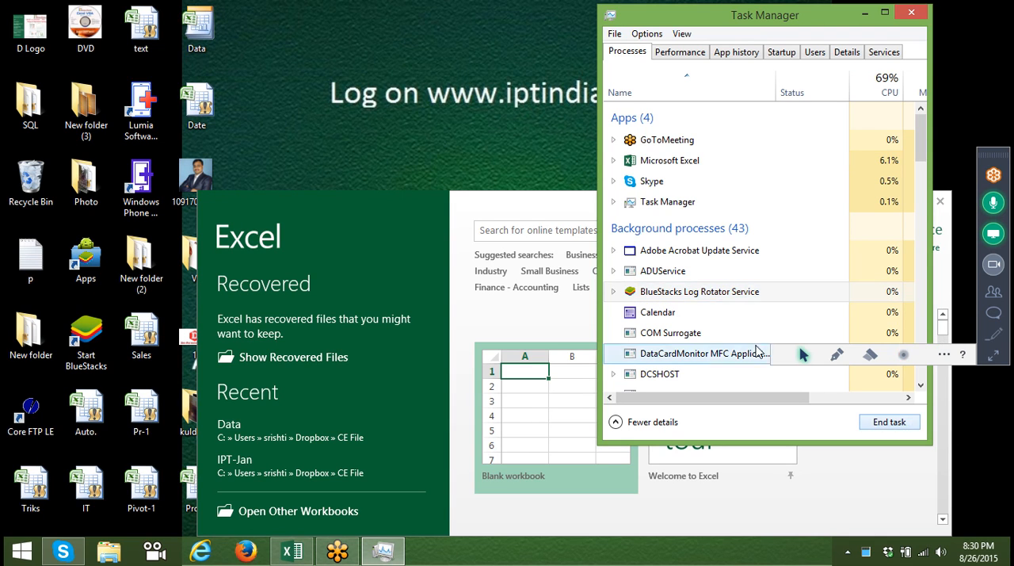
pyautogui.click(728, 299)
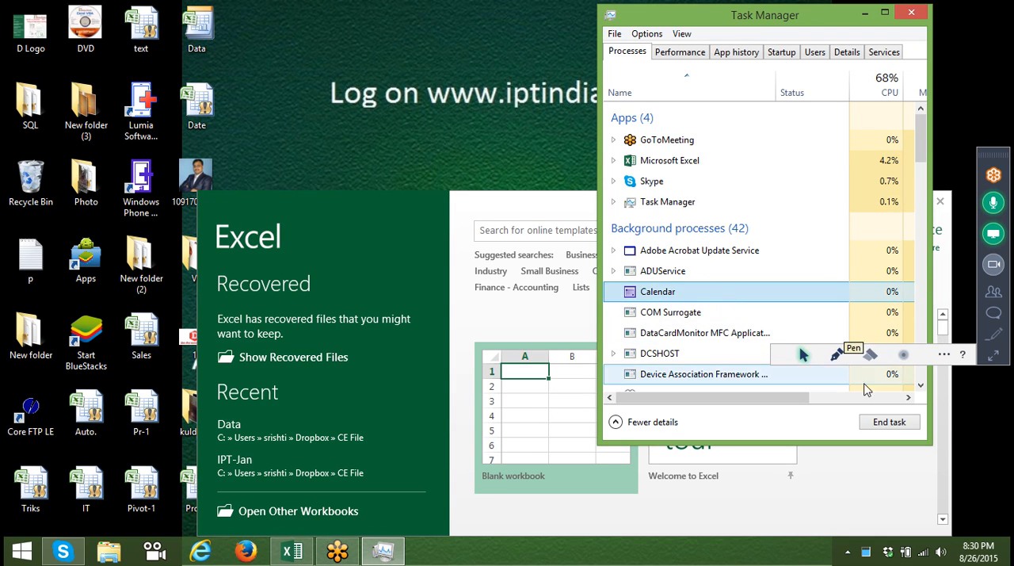
pyautogui.click(885, 422)
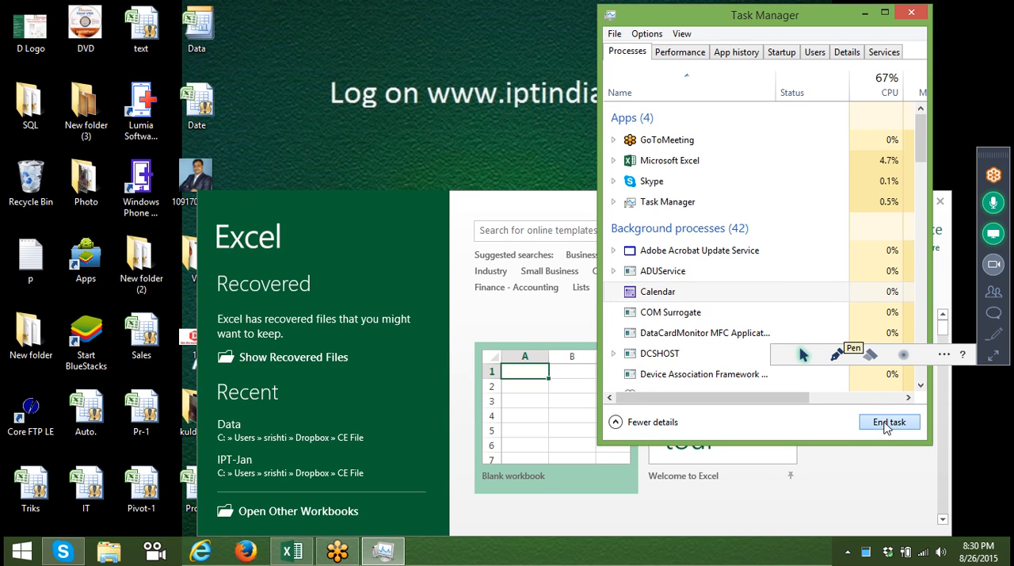
pyautogui.click(910, 13)
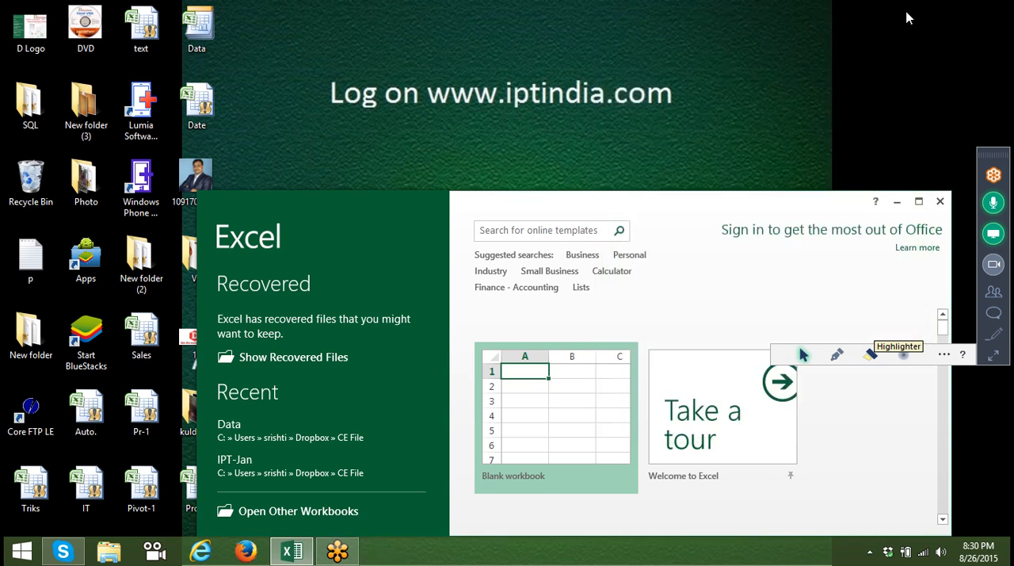
# Open the recent Data workbook from the Excel start screen and the recovered Book1 (version 1) file.
pyautogui.click(325, 439)
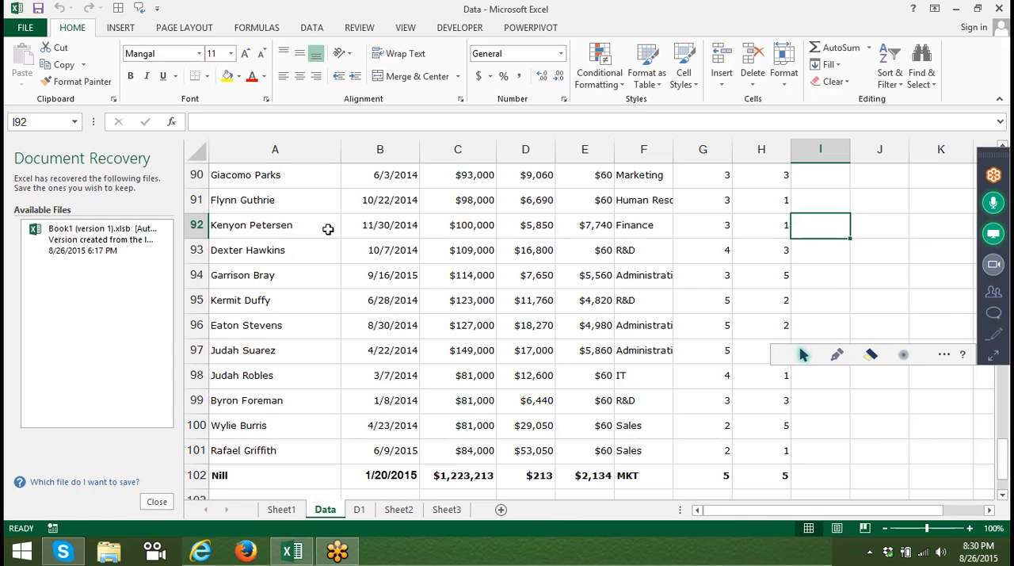
pyautogui.click(102, 234)
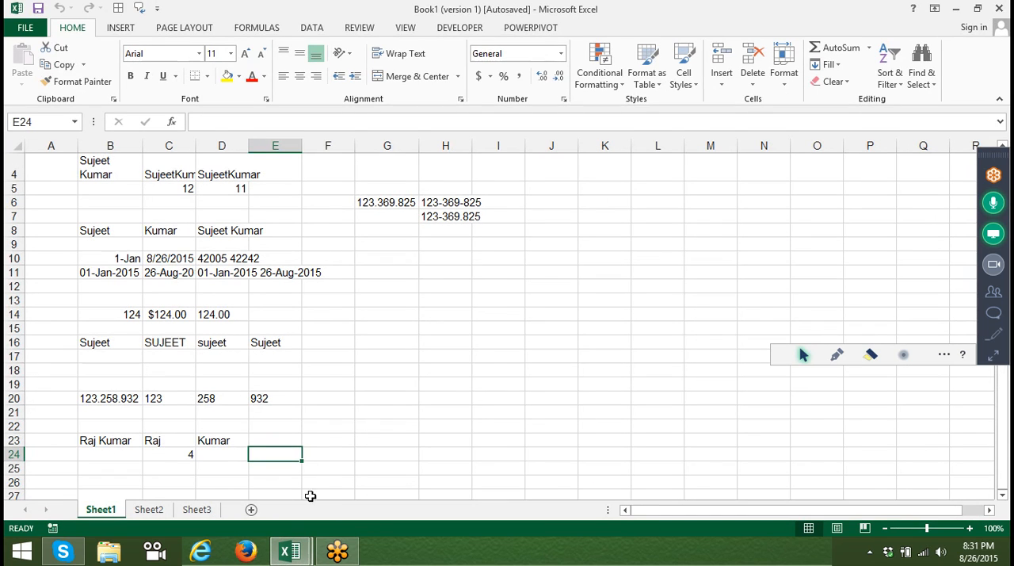
# Show Sheet2 of the recovered Book1 workbook and close the Document Recovery pane.
pyautogui.click(148, 513)
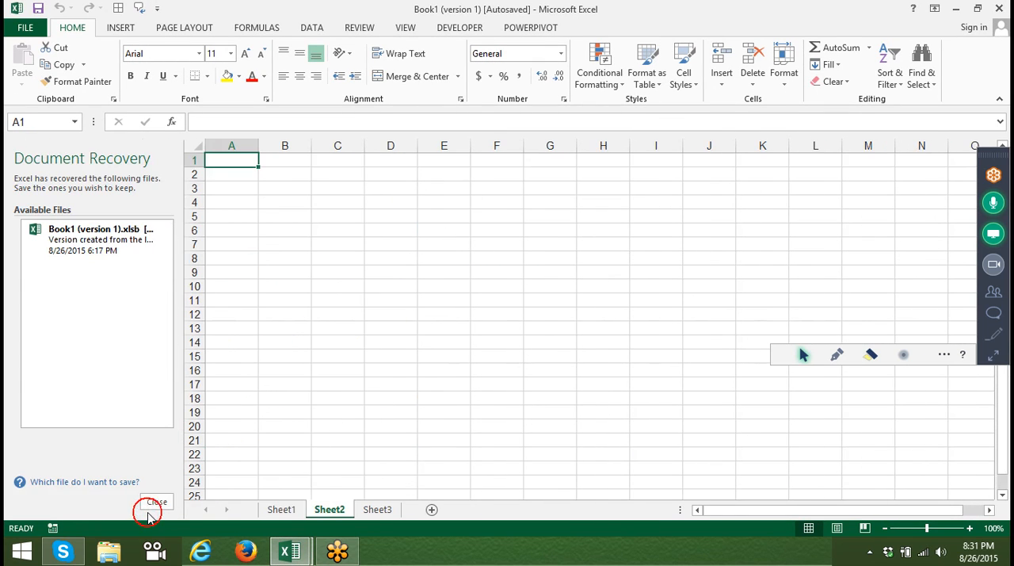
pyautogui.click(157, 502)
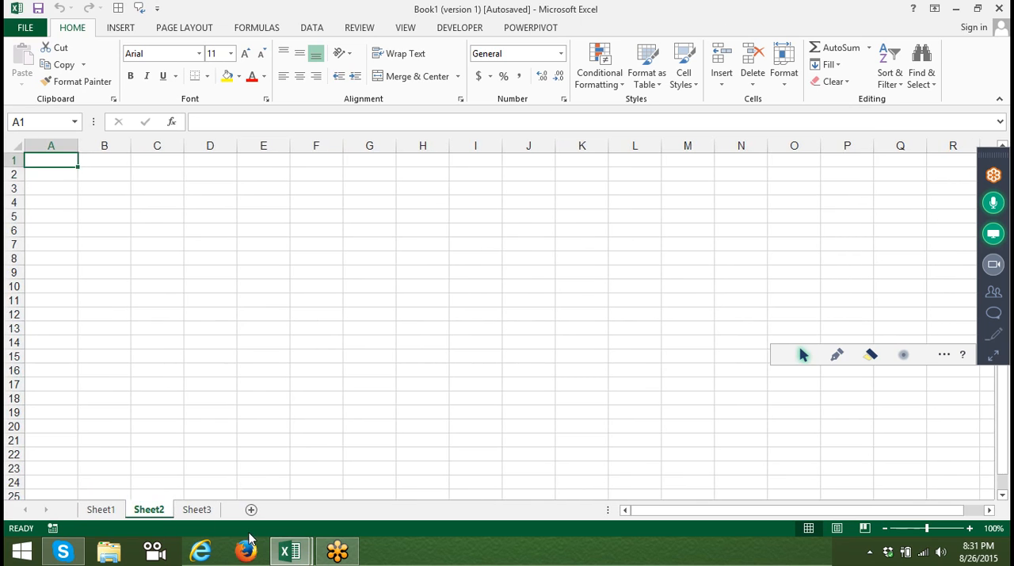
# Switch to the Data workbook and go to the Full Name header in cell A1 of the Data sheet.
pyautogui.click(290, 549)
pyautogui.click(187, 483)
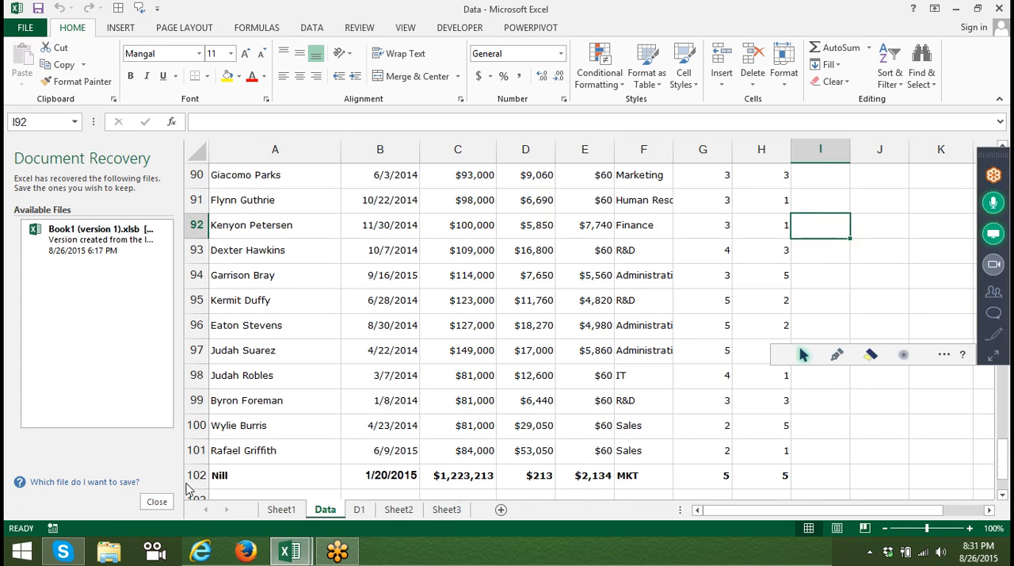
pyautogui.press('Up')
pyautogui.hotkey('ctrl', 'Up')
pyautogui.press('Left')
pyautogui.press('Left')
pyautogui.press('Left')
pyautogui.press('Left')
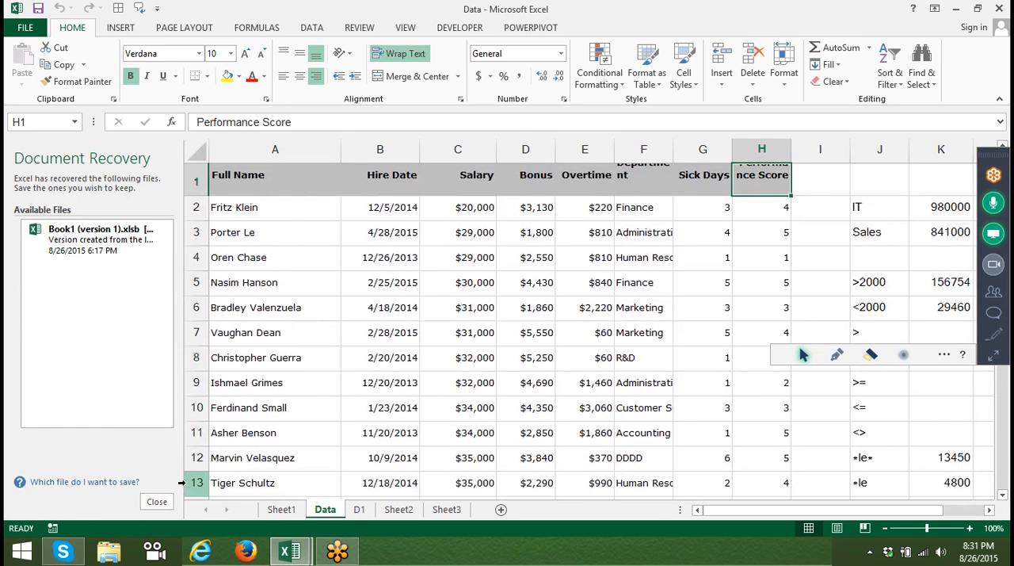
pyautogui.press('Left')
pyautogui.press('Left')
pyautogui.press('Left')
pyautogui.press('Left')
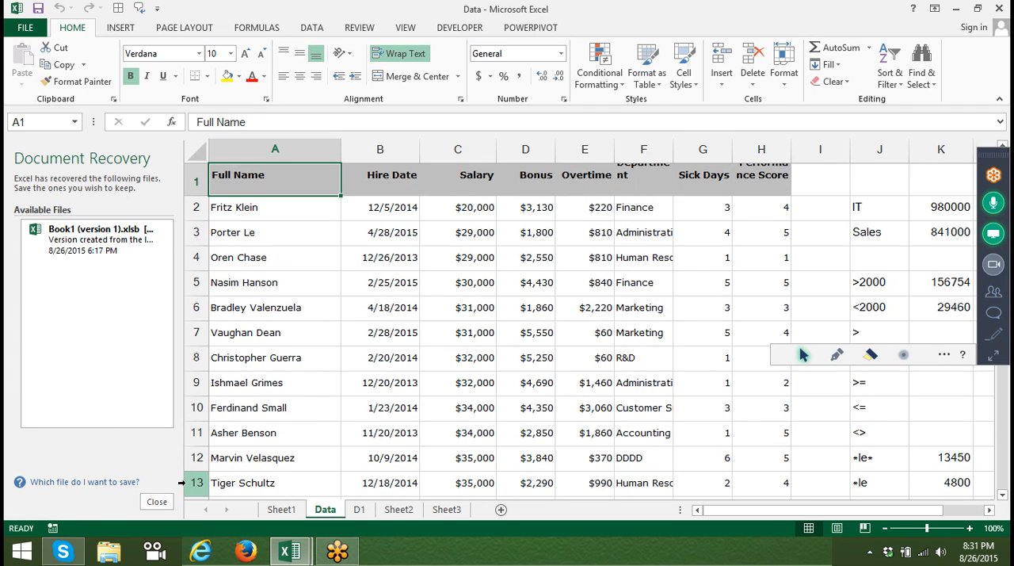
# Copy the employee table A1:H101 and paste it at cell A1 of Sheet2 in the Book1 workbook.
pyautogui.hotkey('ctrl', 'shift', 'Right')
pyautogui.hotkey('ctrl', 'shift', 'Down')
pyautogui.hotkey('shift', 'Up')
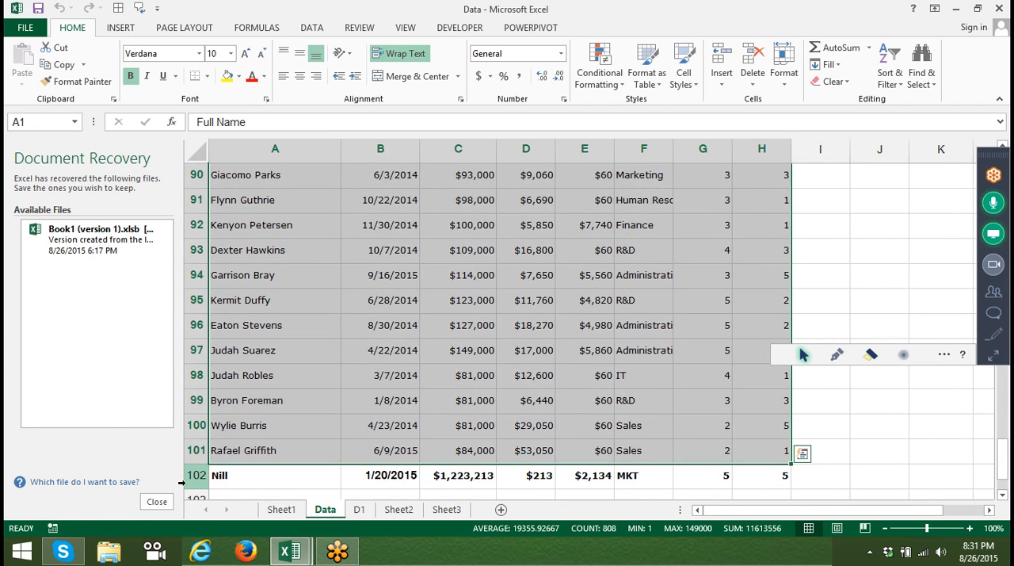
pyautogui.hotkey('ctrl', 'c')
pyautogui.hotkey('ctrl', 'Tab')
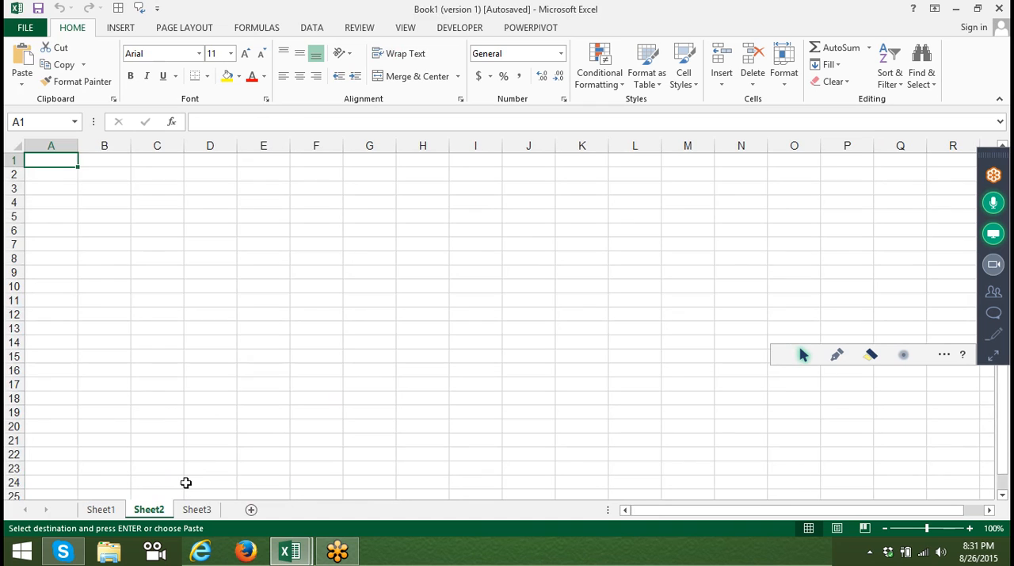
pyautogui.hotkey('ctrl', 'v')
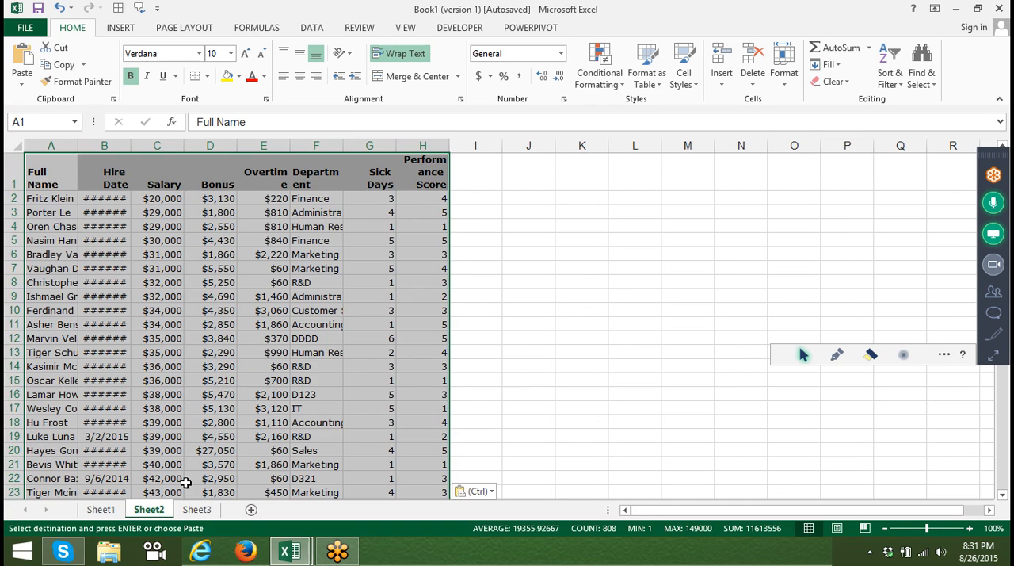
# Add the header Month in cell I1, directly after the Performance Score column.
pyautogui.press('Right')
pyautogui.press('Right')
pyautogui.press('Right')
pyautogui.press('Right')
pyautogui.press('Right')
pyautogui.press('Right')
pyautogui.press('Right')
pyautogui.press('Right')
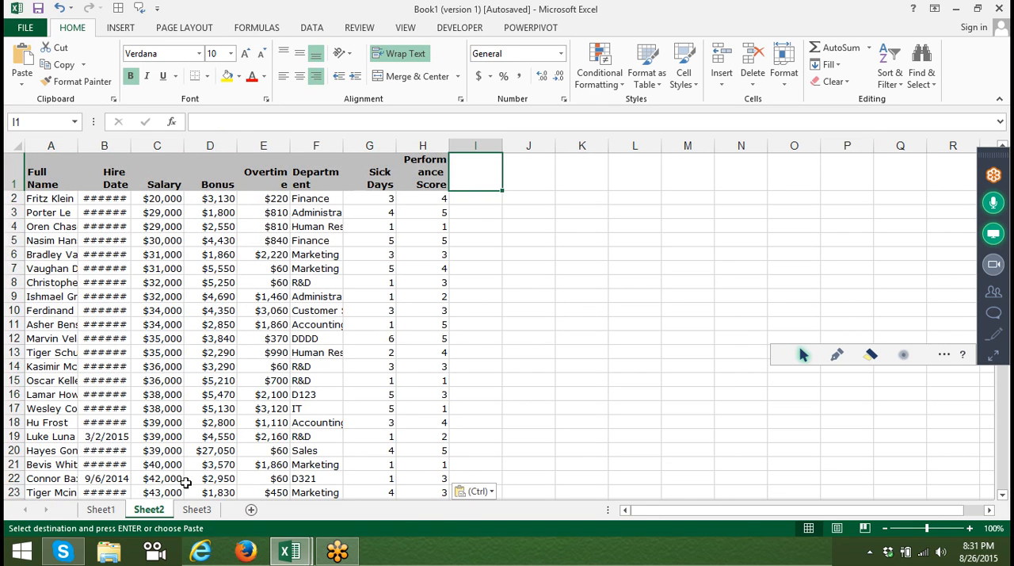
pyautogui.press('Right')
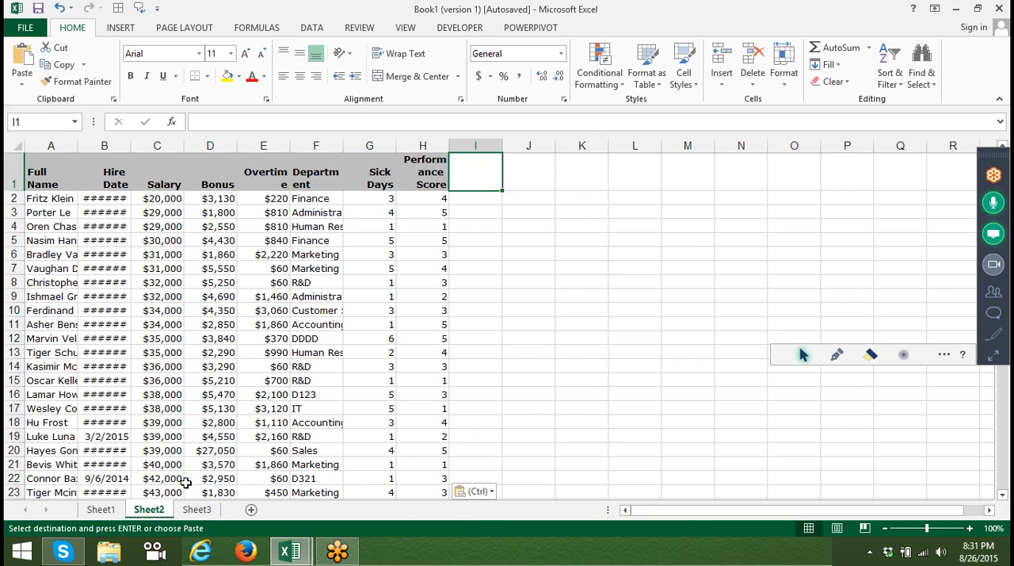
pyautogui.write('Month')
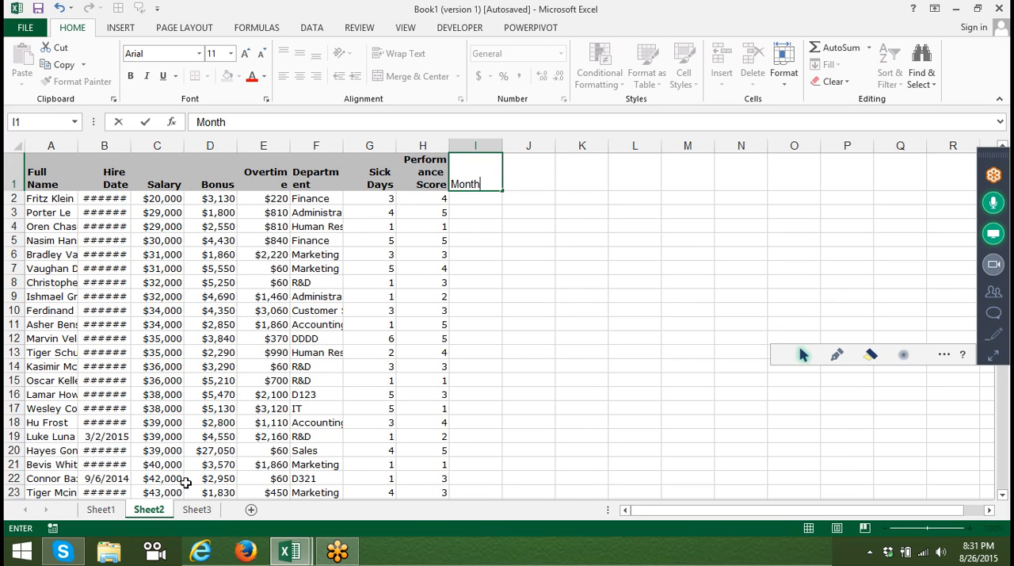
pyautogui.press('Return')
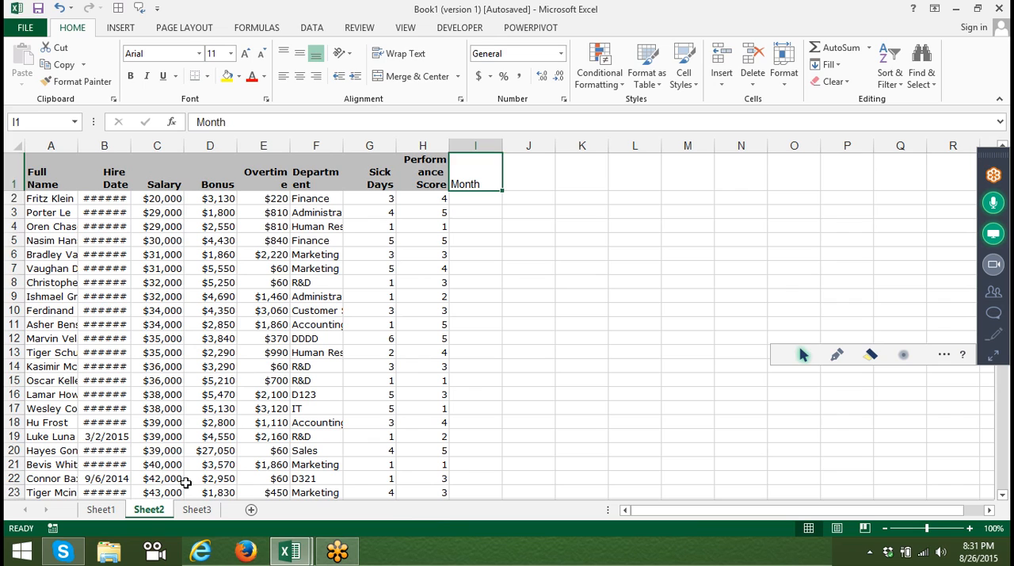
# Enter Jan in cell I2 and fill the month series down the Month column to the table's last row.
pyautogui.write('Ja')
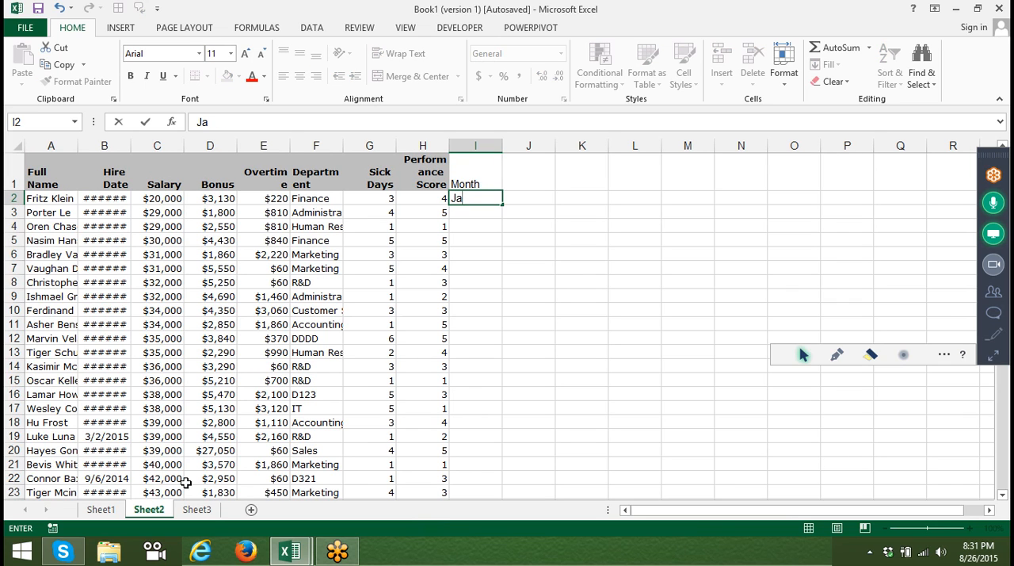
pyautogui.write('n')
pyautogui.click(480, 297)
pyautogui.click(485, 199)
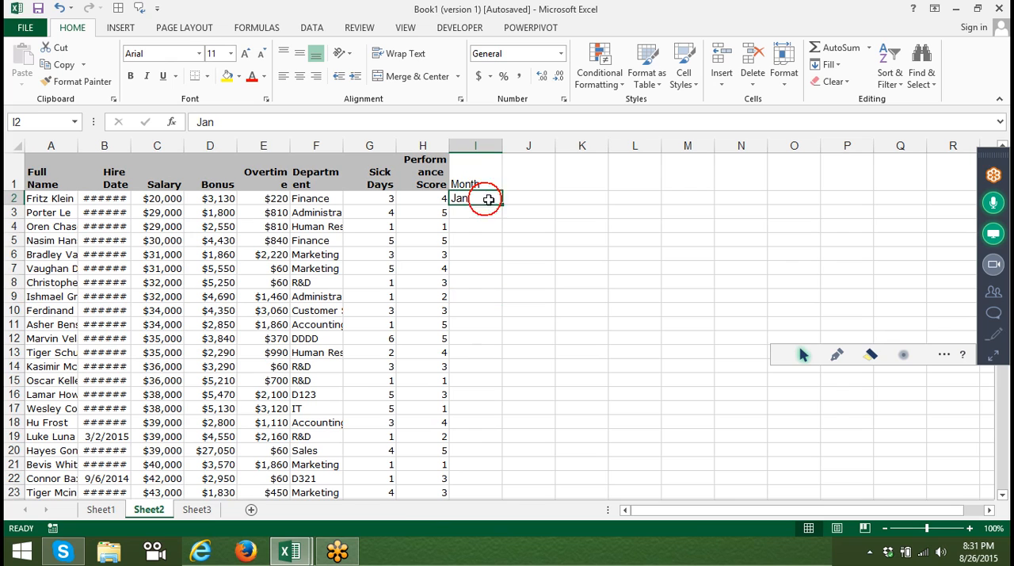
pyautogui.doubleClick(501, 205)
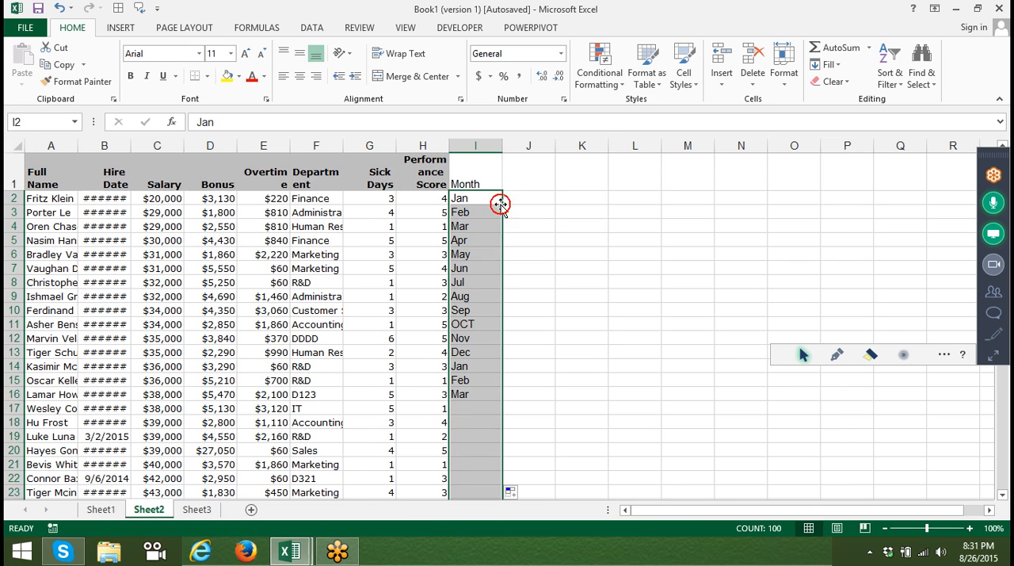
# Sort the employee table with a custom sort by Month, on Values, in A to Z order.
pyautogui.click(49, 185)
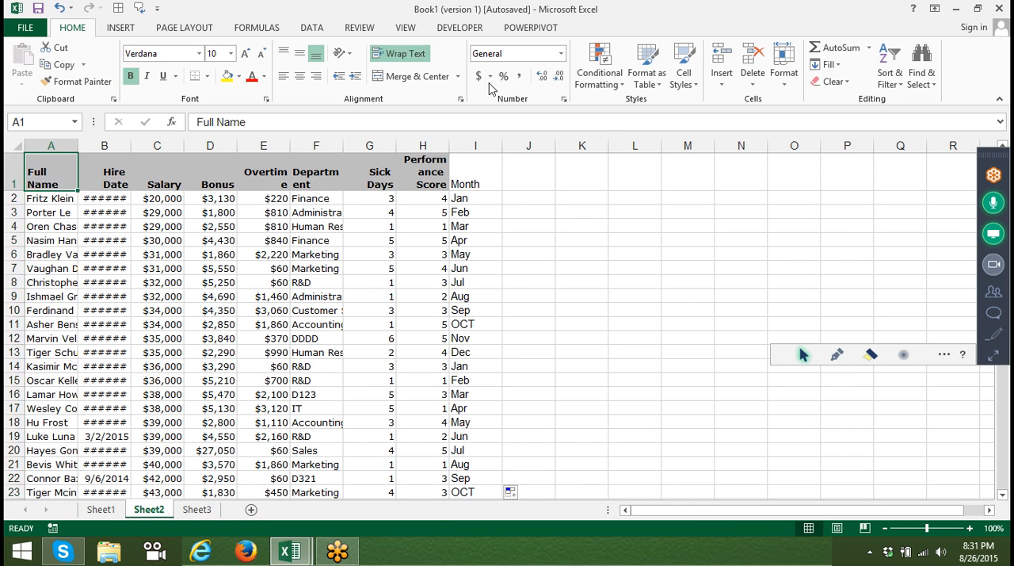
pyautogui.click(889, 76)
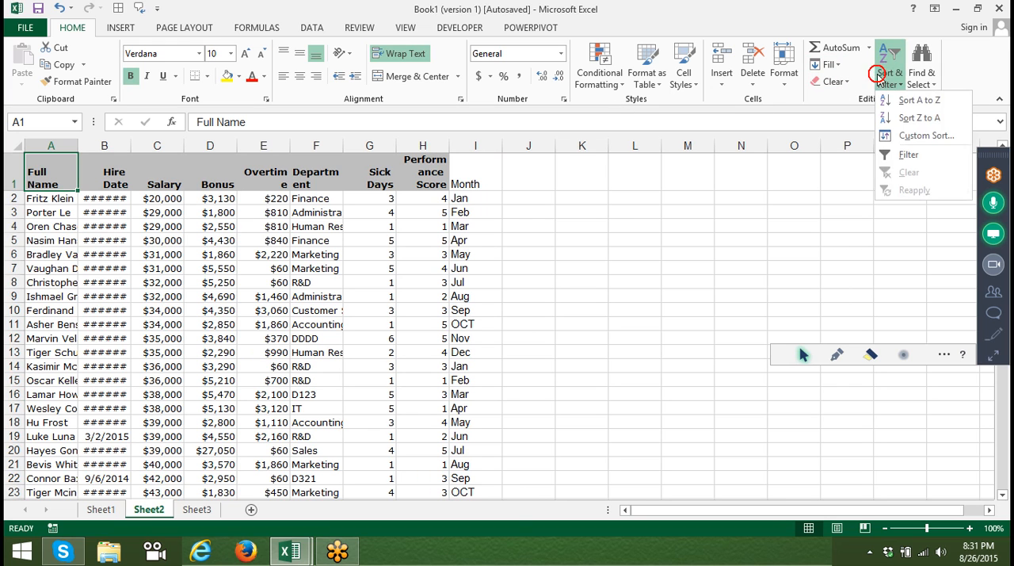
pyautogui.click(908, 136)
pyautogui.click(407, 156)
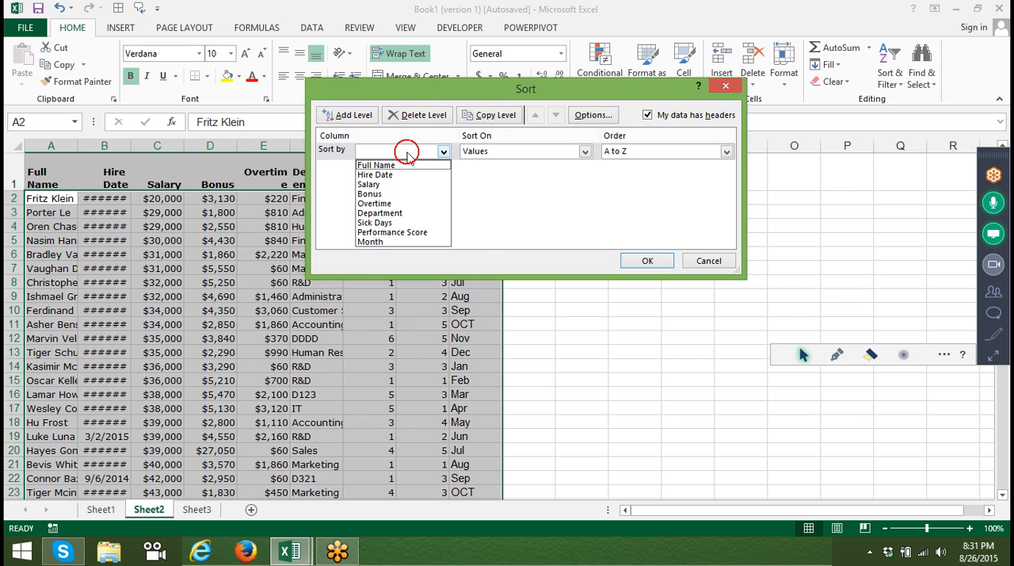
pyautogui.click(399, 242)
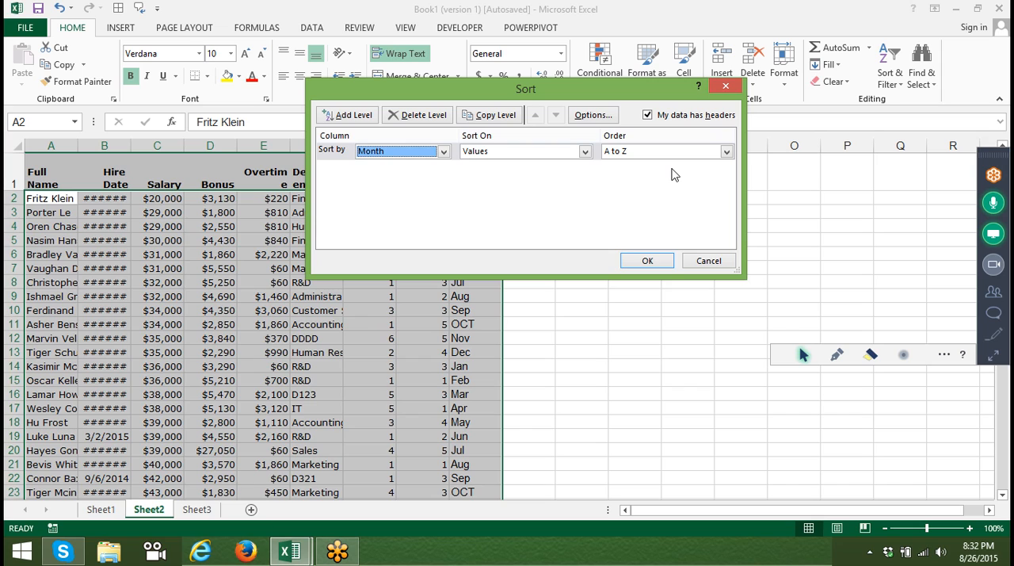
pyautogui.click(650, 152)
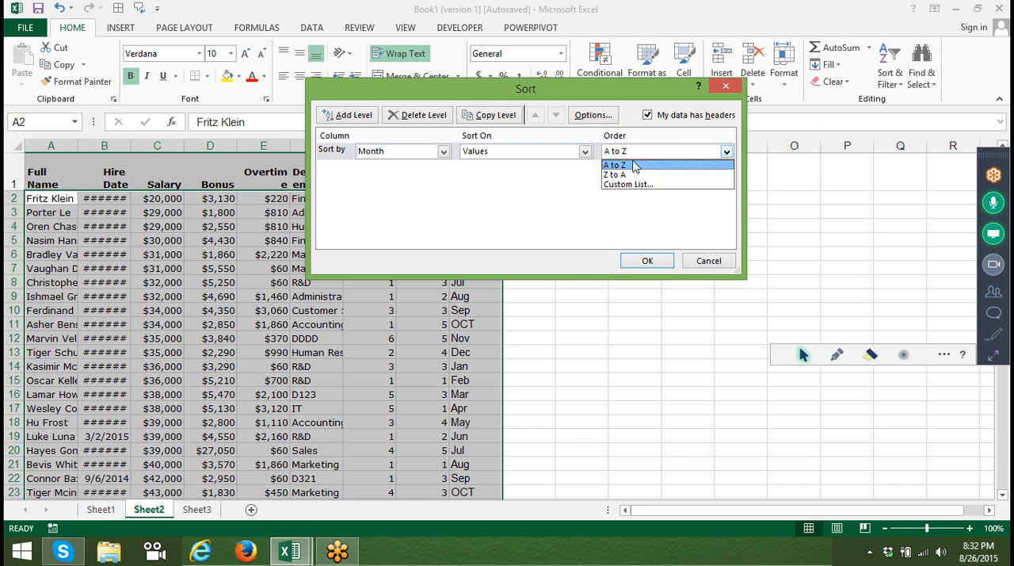
pyautogui.click(585, 179)
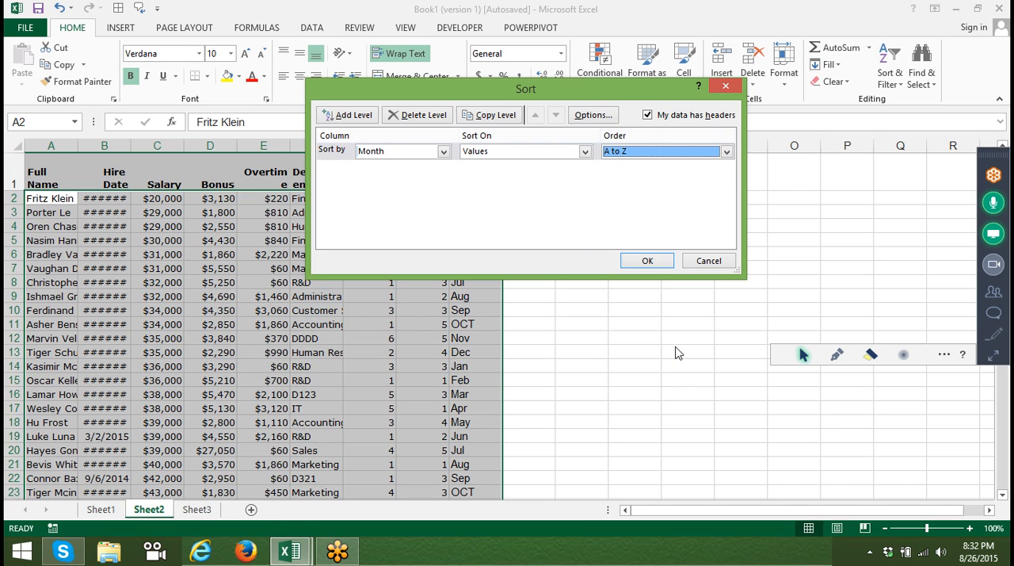
pyautogui.click(648, 261)
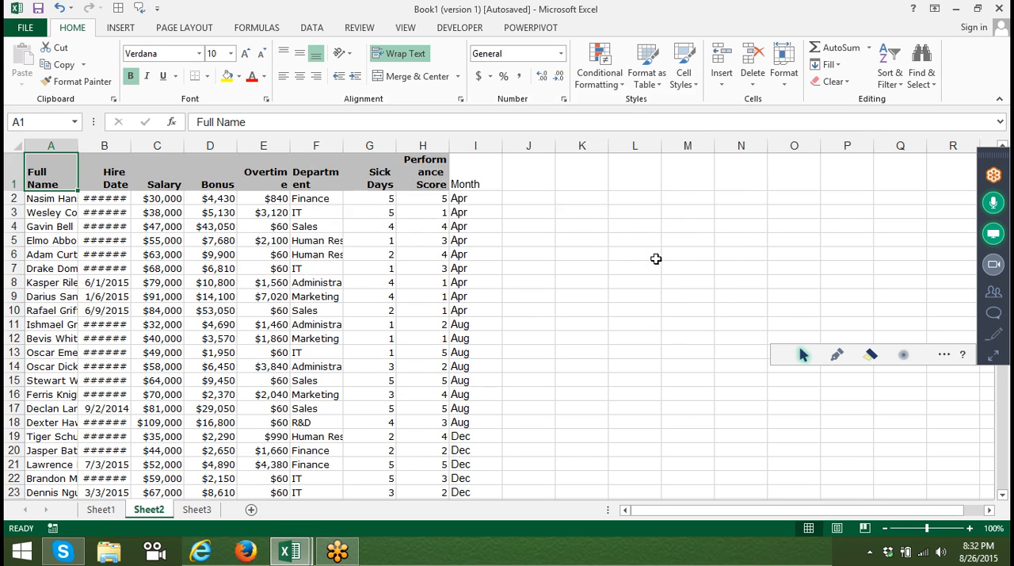
pyautogui.click(463, 203)
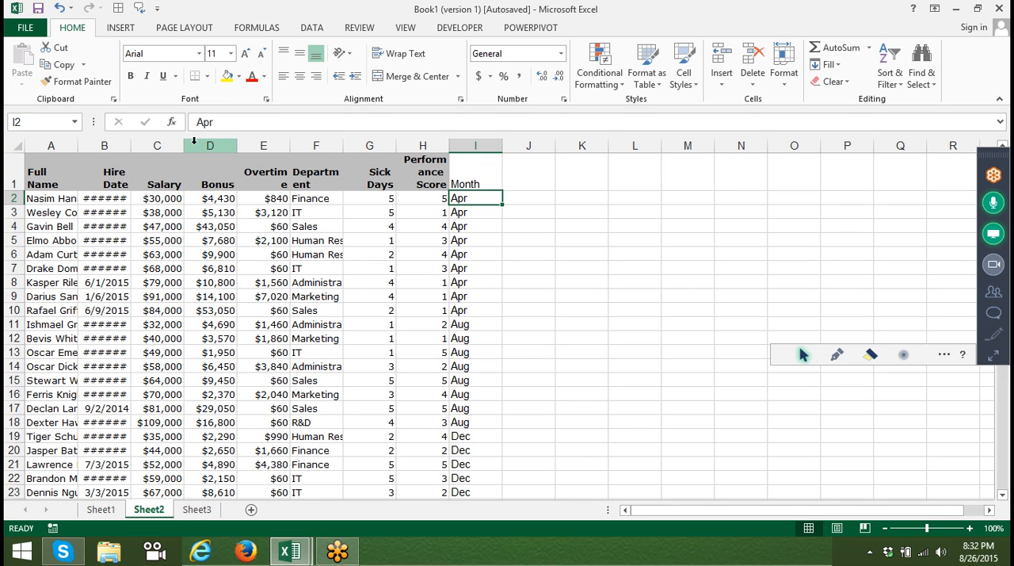
# Re-sort the table by Month using the custom list Jan, Feb, Mar, Apr, May, Jun as the order.
pyautogui.click(54, 189)
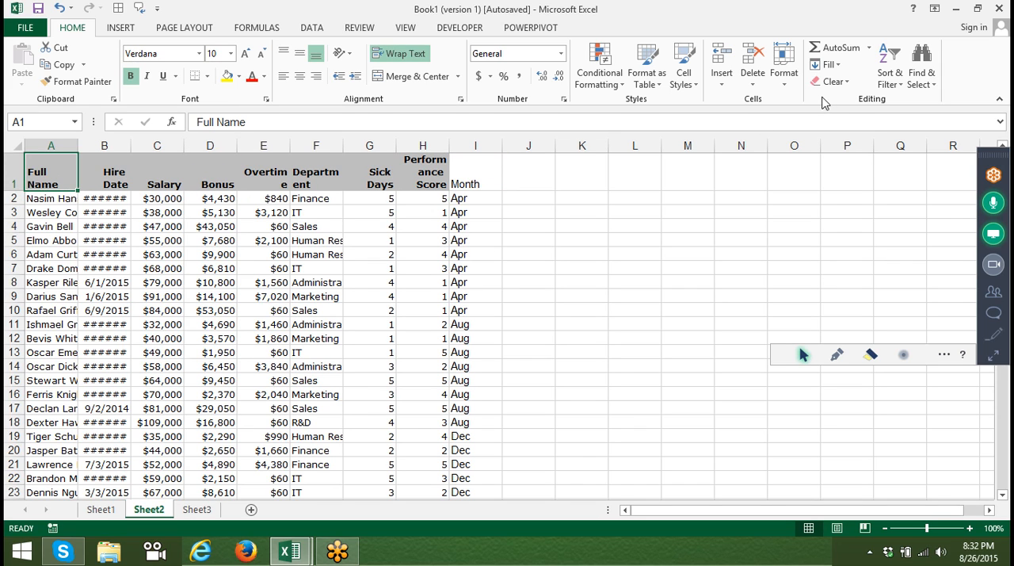
pyautogui.click(829, 66)
pyautogui.click(888, 71)
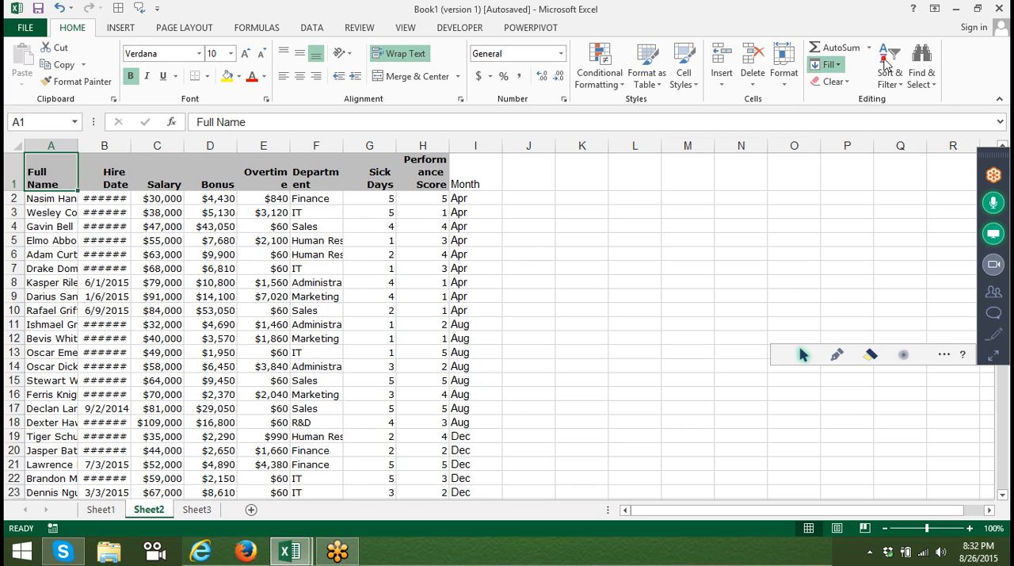
pyautogui.click(909, 135)
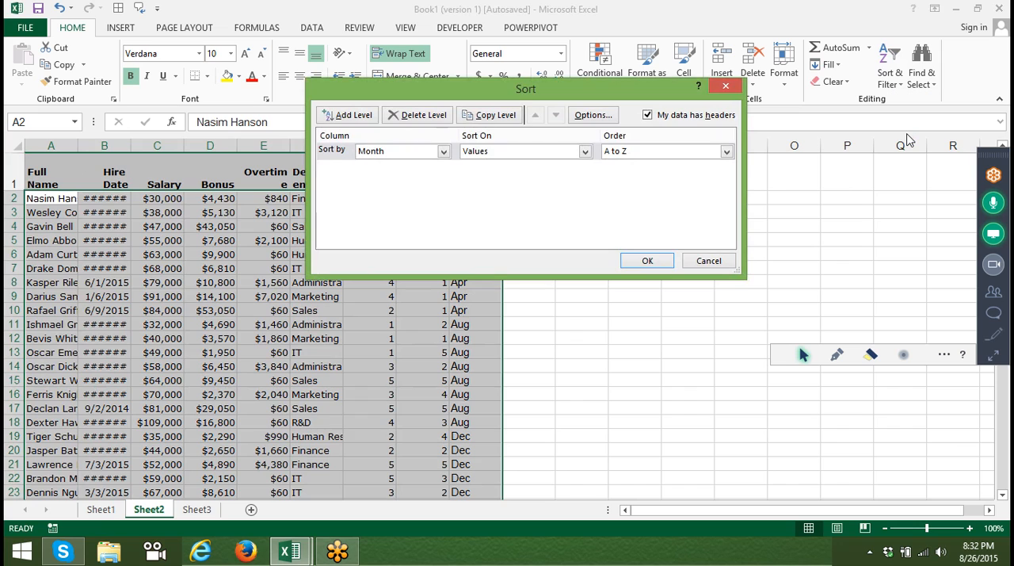
pyautogui.click(709, 152)
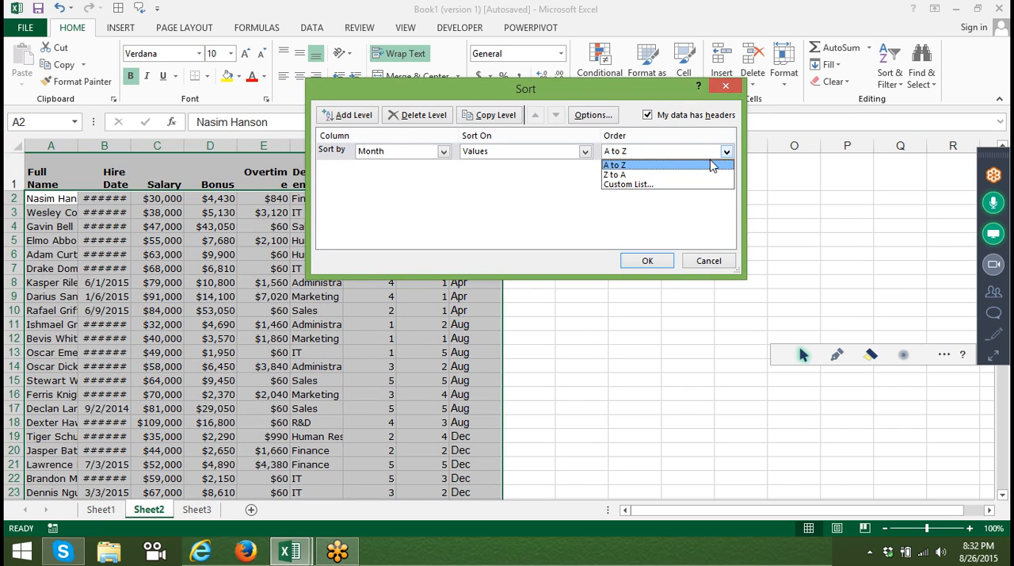
pyautogui.click(709, 186)
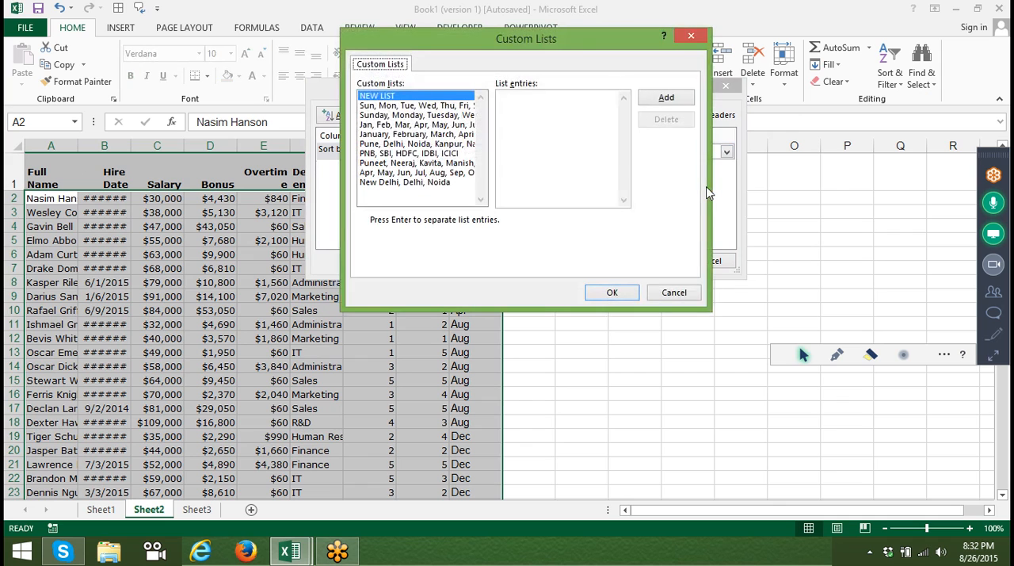
pyautogui.click(443, 125)
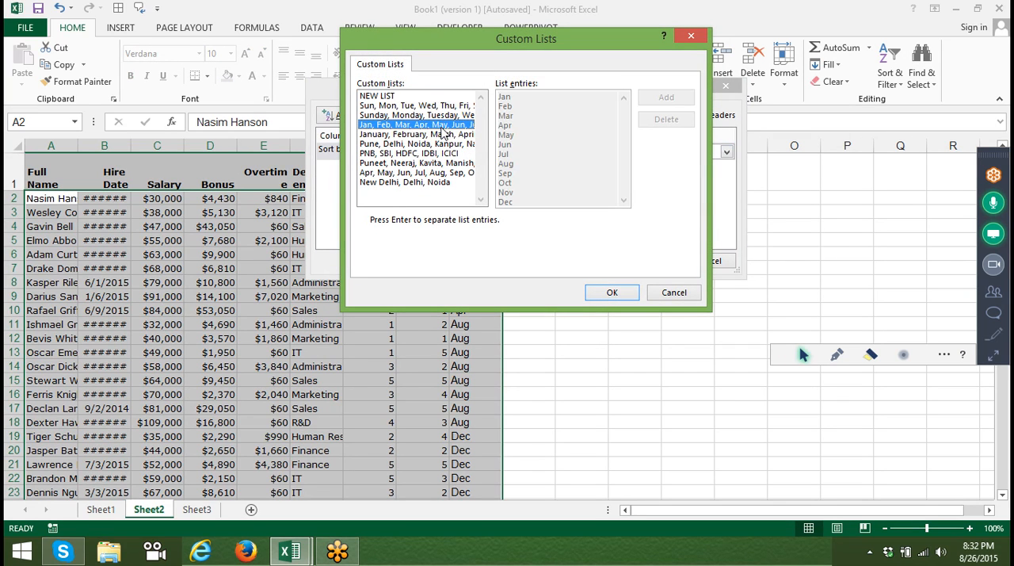
pyautogui.click(614, 292)
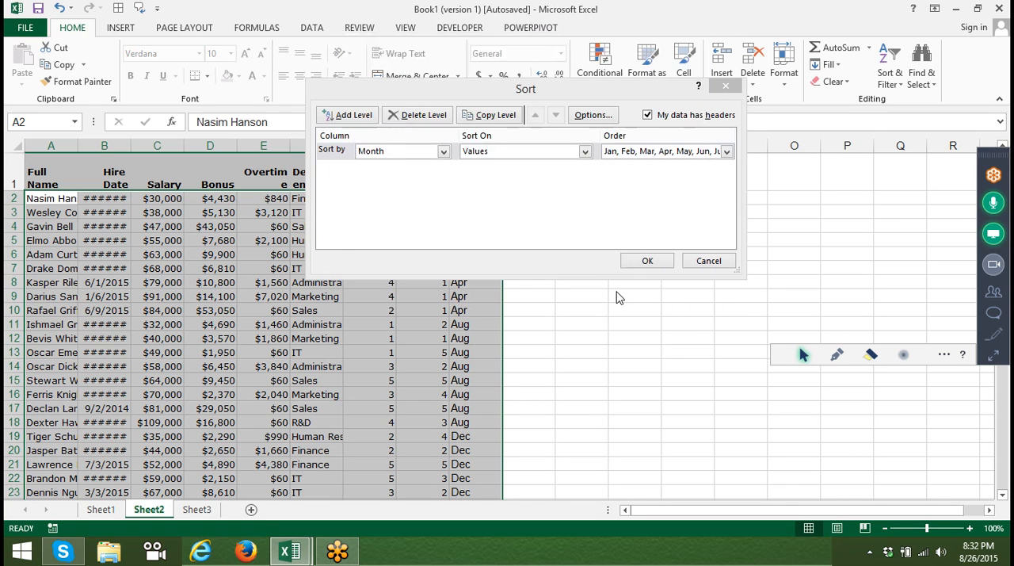
pyautogui.click(650, 261)
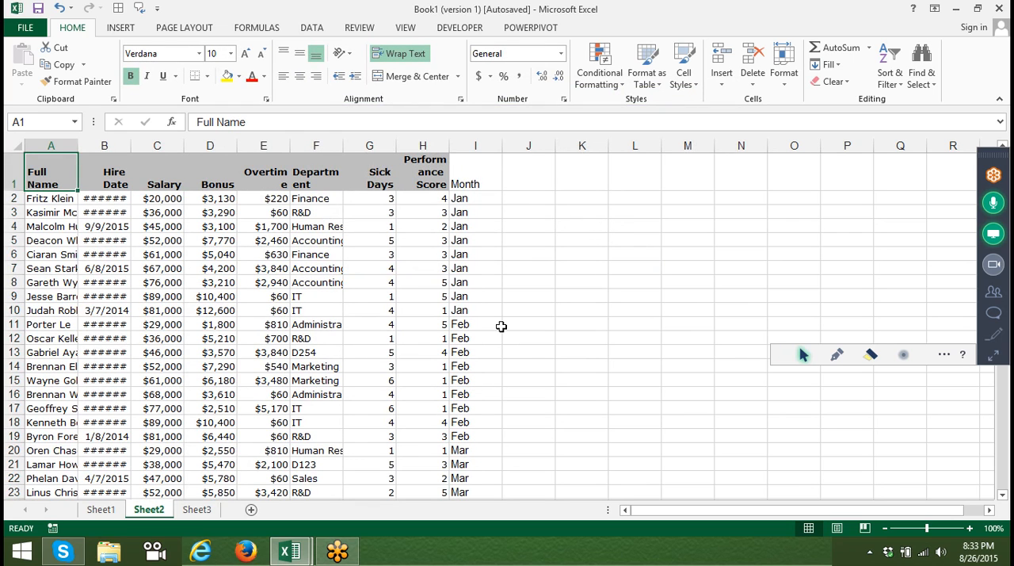
# Start a custom sort of the employee table on Sheet2 with Department as the sort column.
pyautogui.click(320, 296)
pyautogui.click(320, 311)
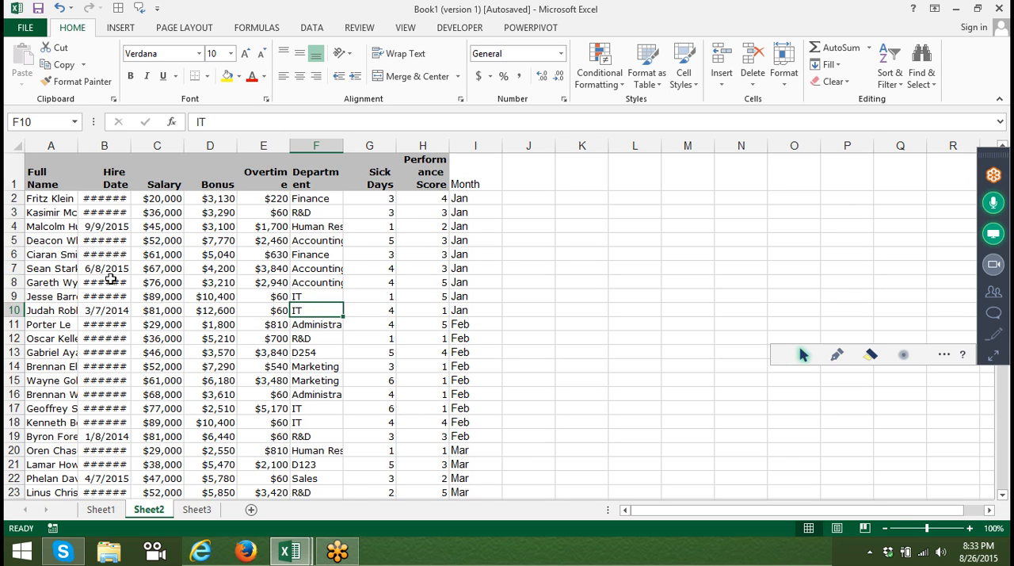
pyautogui.click(51, 175)
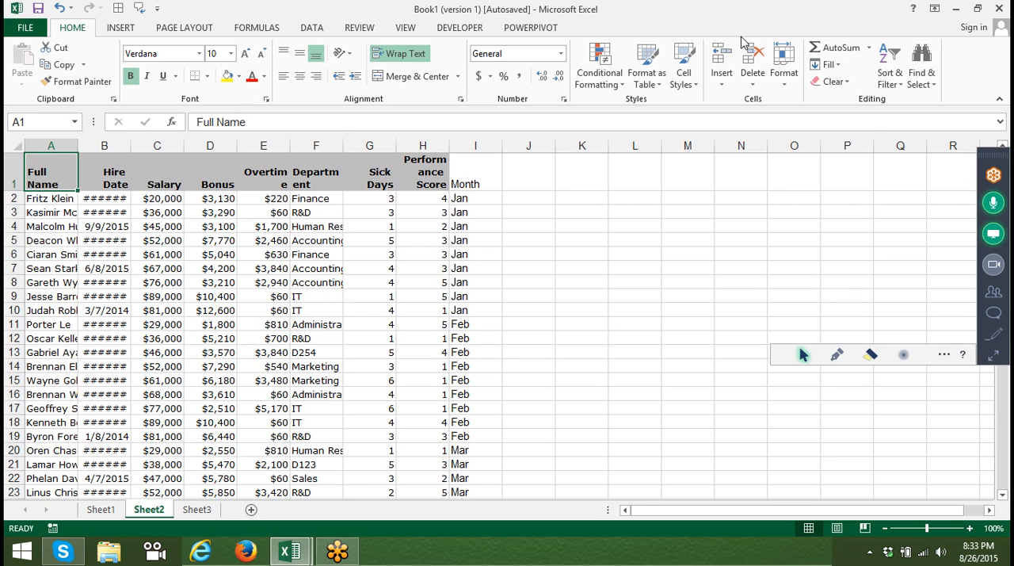
pyautogui.click(886, 85)
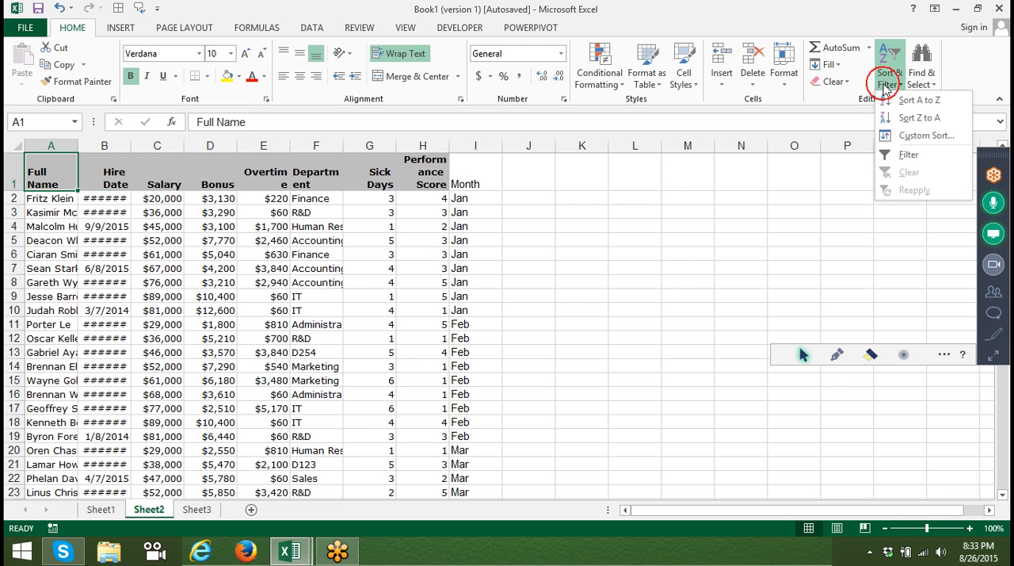
pyautogui.click(913, 136)
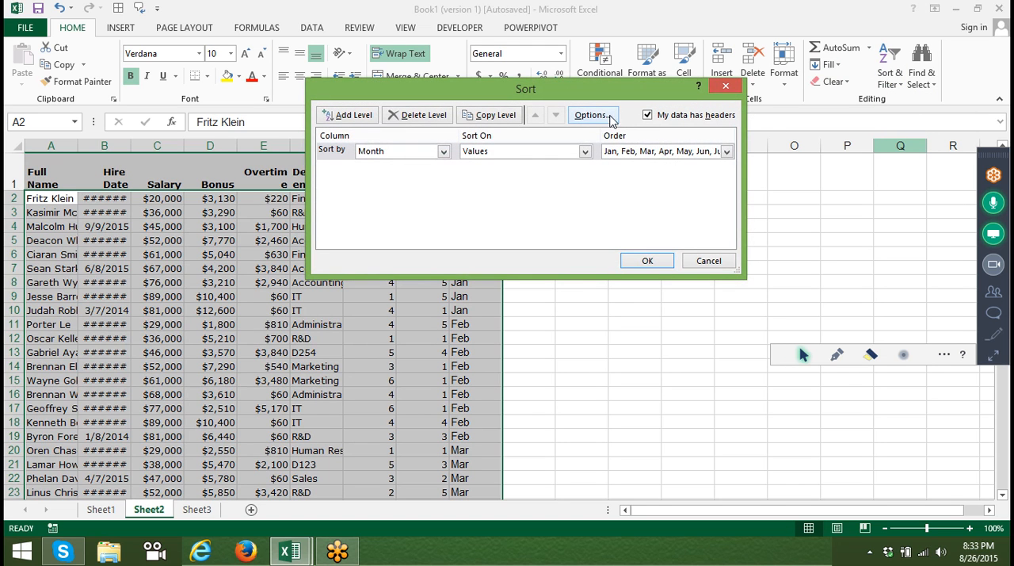
pyautogui.click(661, 153)
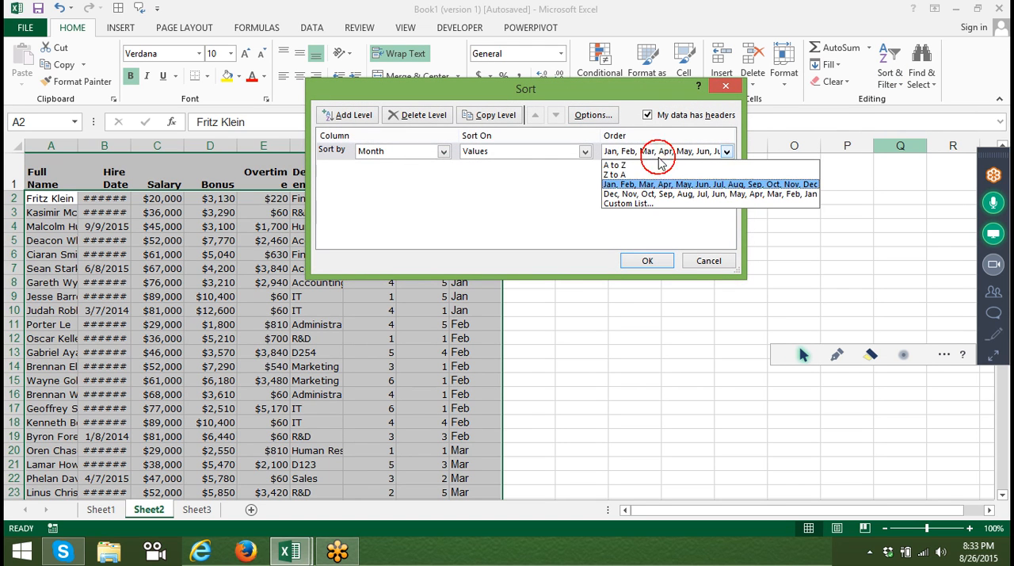
pyautogui.click(425, 152)
pyautogui.click(425, 152)
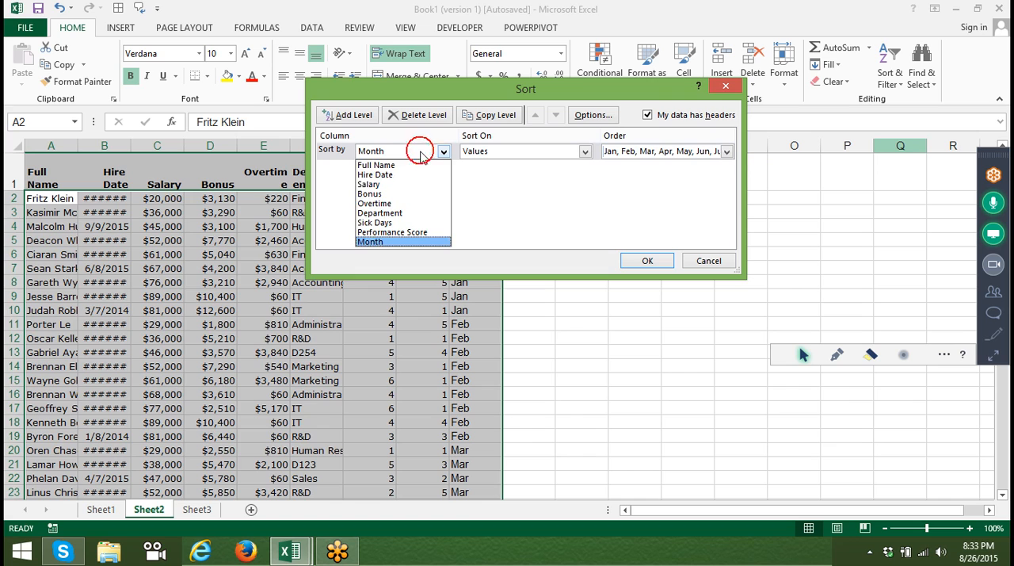
pyautogui.click(414, 212)
# Create the custom list IT, Sales, R&D, Marketing and sort the table's Department column by that order.
pyautogui.click(657, 153)
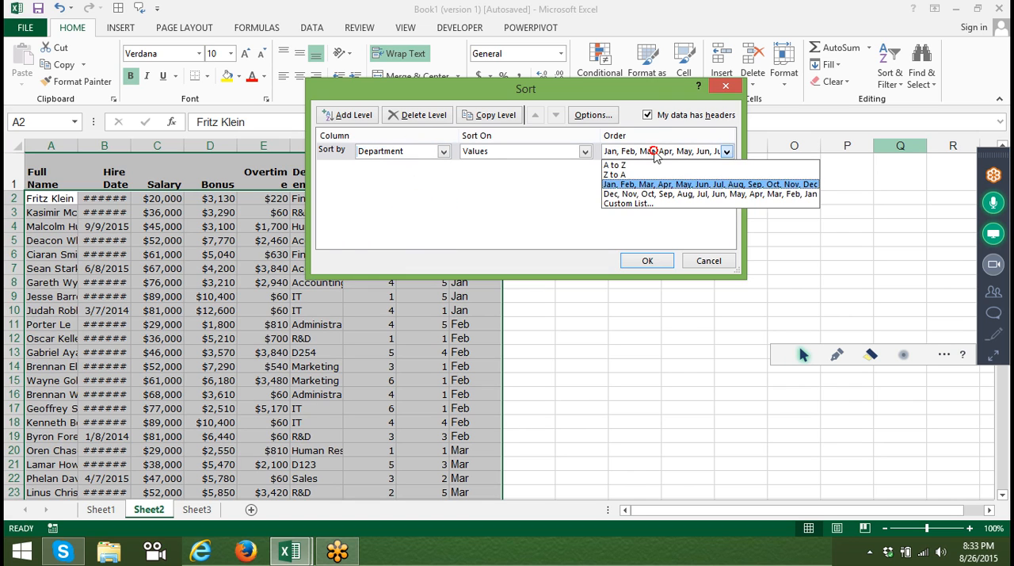
pyautogui.click(648, 202)
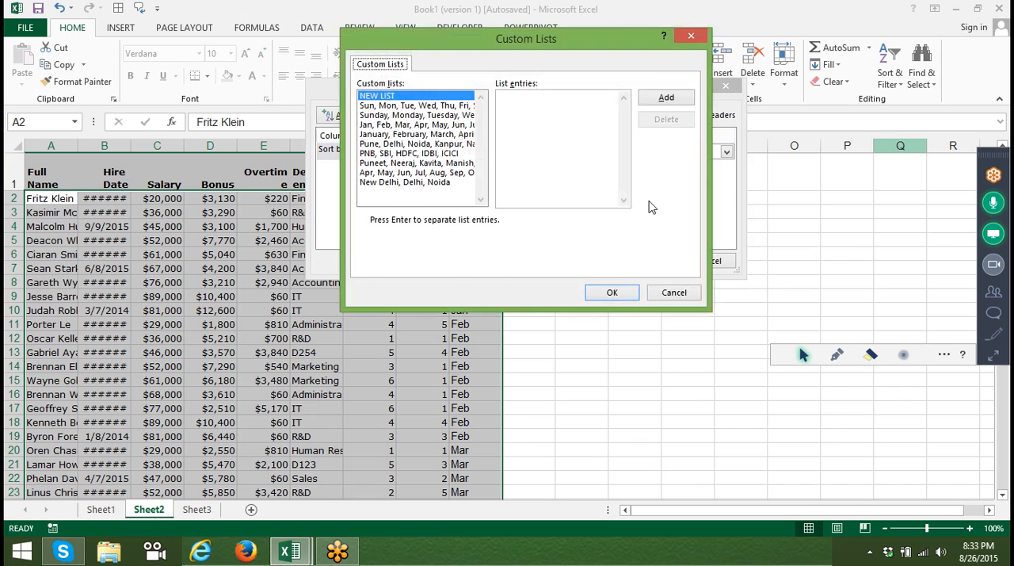
pyautogui.click(565, 108)
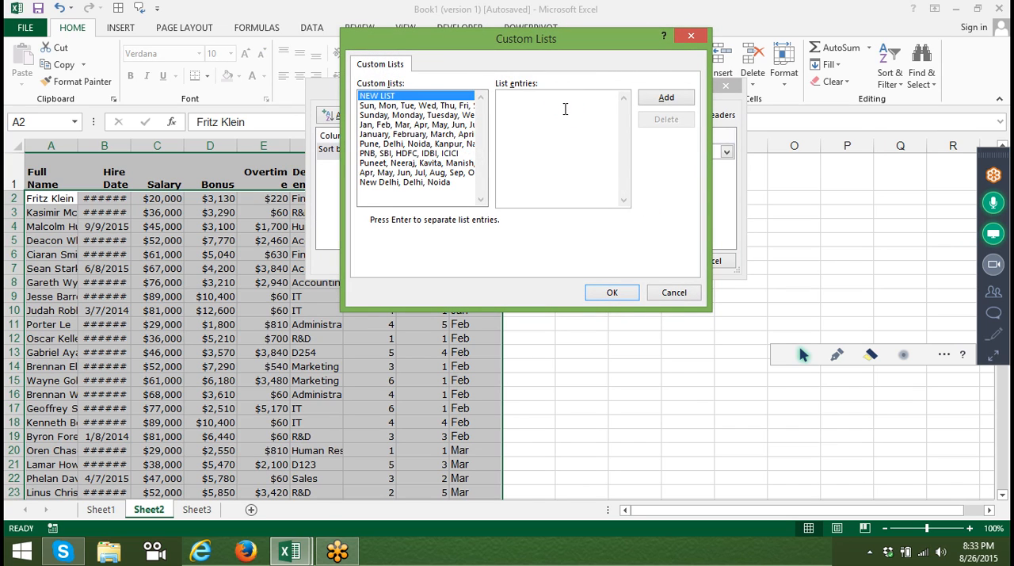
pyautogui.write('IT')
pyautogui.press('Return')
pyautogui.write('Sales')
pyautogui.press('BackSpace')
pyautogui.press('BackSpace')
pyautogui.press('BackSpace')
pyautogui.write('les ')
pyautogui.write('R')
pyautogui.write('&D ')
pyautogui.write('Mar')
pyautogui.write('k')
pyautogui.write('eting')
pyautogui.click(650, 103)
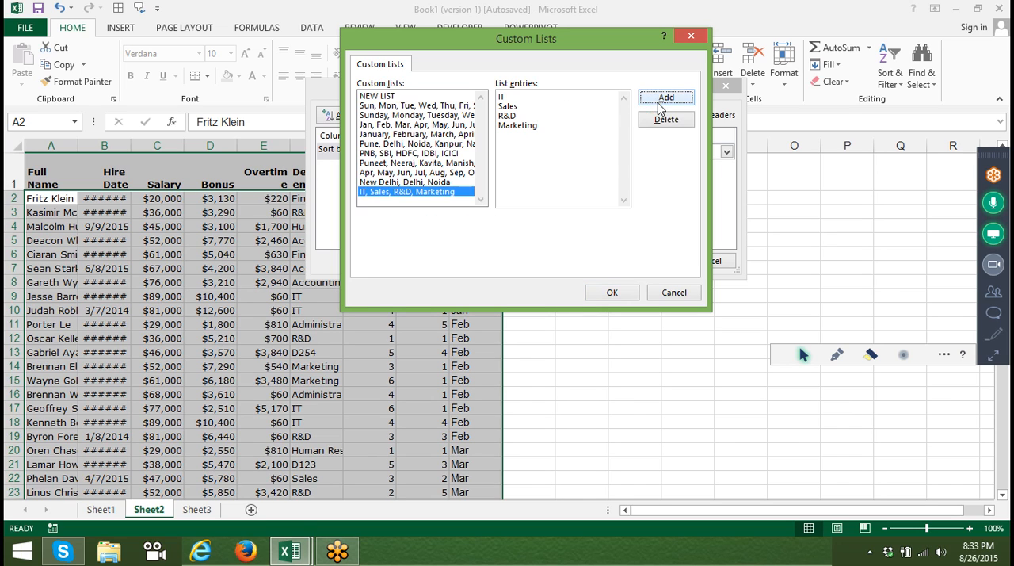
pyautogui.click(600, 292)
pyautogui.click(646, 261)
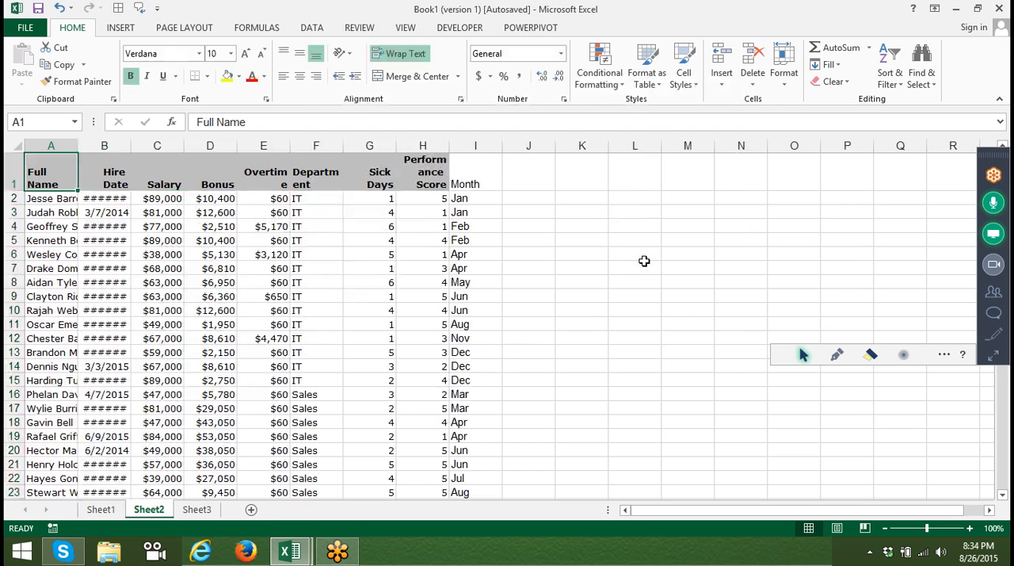
# Examine the order of departments down the Department column, including where the departments outside the custom list are placed.
pyautogui.click(304, 310)
pyautogui.press('Down')
pyautogui.press('Down')
pyautogui.press('Down')
pyautogui.press('Down')
pyautogui.press('Down')
pyautogui.press('Down')
pyautogui.press('Down')
pyautogui.press('Down')
pyautogui.press('Down')
pyautogui.press('Down')
pyautogui.press('Down')
pyautogui.press('Down')
pyautogui.press('Down')
pyautogui.press('Down')
pyautogui.press('Down')
pyautogui.press('Down')
pyautogui.press('Down')
pyautogui.press('Down')
pyautogui.press('Down')
pyautogui.press('Down')
pyautogui.press('Down')
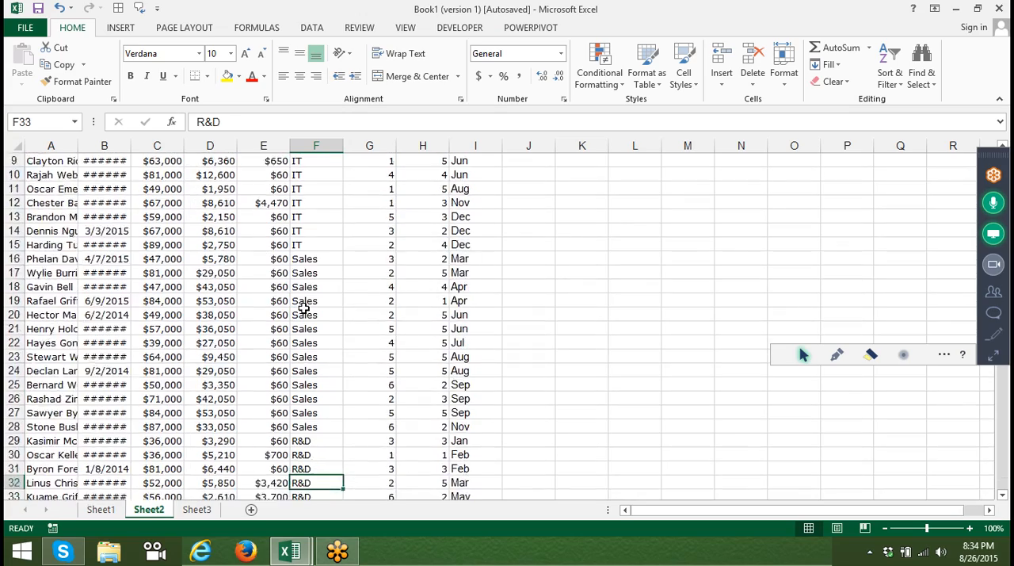
pyautogui.press('Down')
pyautogui.press('Down')
pyautogui.press('Down')
pyautogui.press('Down')
pyautogui.press('Down')
pyautogui.press('Down')
pyautogui.press('Down')
pyautogui.press('Down')
pyautogui.press('Down')
pyautogui.press('Down')
pyautogui.press('Down')
pyautogui.press('Down')
pyautogui.press('Down')
pyautogui.press('Down')
pyautogui.press('Down')
pyautogui.press('Down')
pyautogui.press('Down')
pyautogui.press('Down')
pyautogui.press('Down')
pyautogui.press('Down')
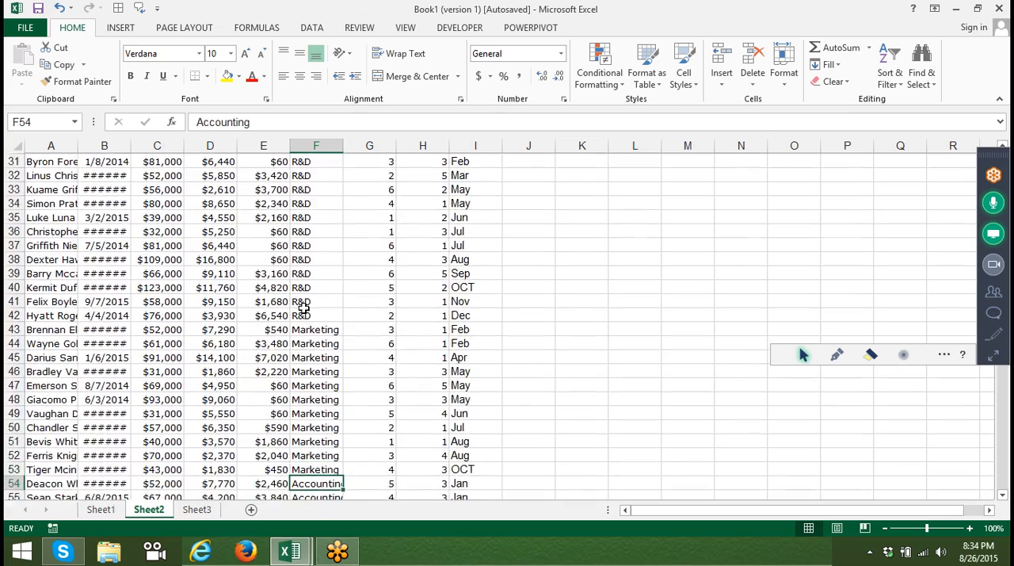
pyautogui.press('Up')
pyautogui.press('Up')
pyautogui.press('Up')
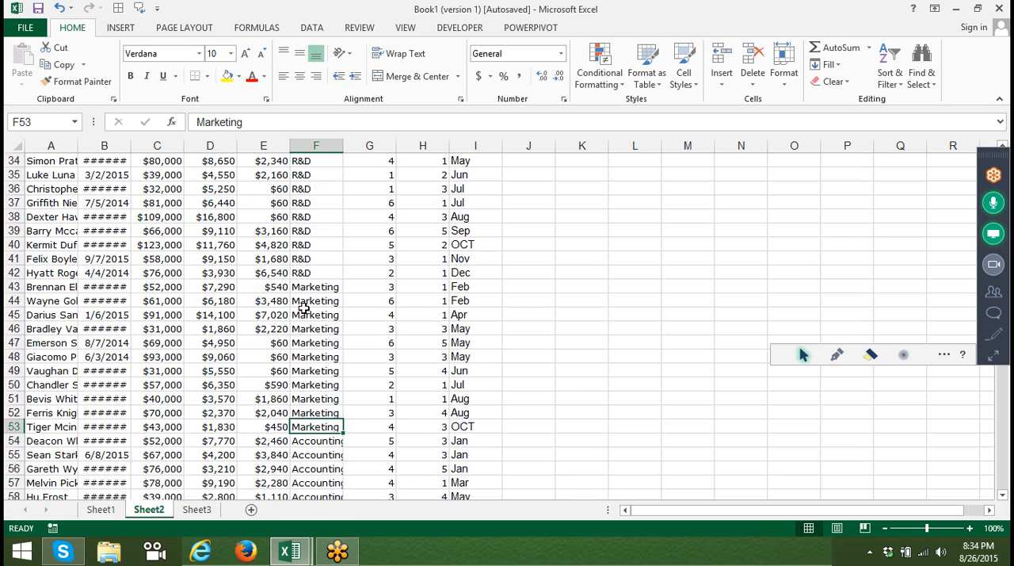
pyautogui.hotkey('ctrl', 'shift', 'Up')
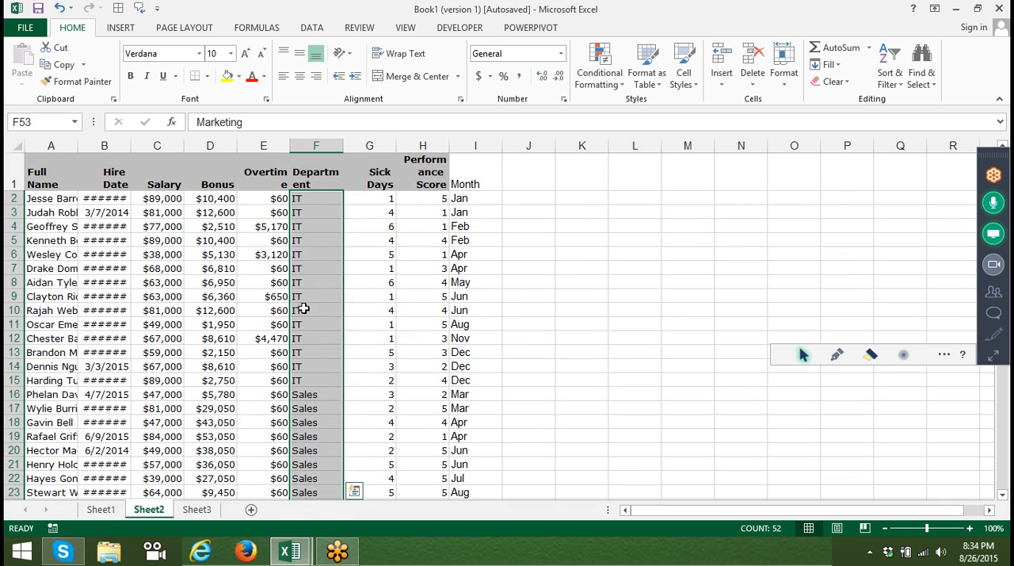
pyautogui.press('Down')
pyautogui.press('Down')
pyautogui.press('Down')
pyautogui.press('Up')
pyautogui.press('Up')
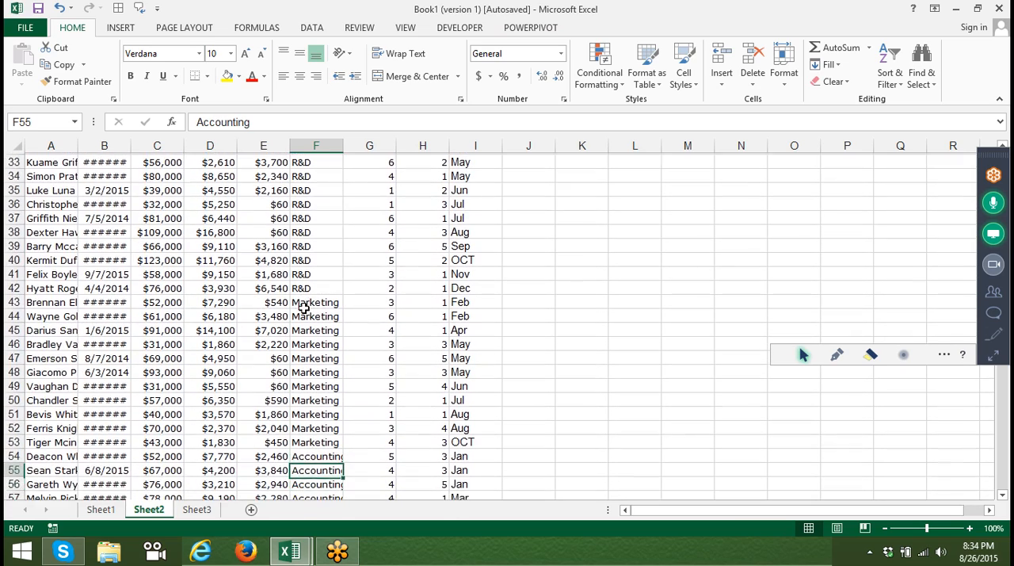
pyautogui.hotkey('ctrl', 'shift', 'Down')
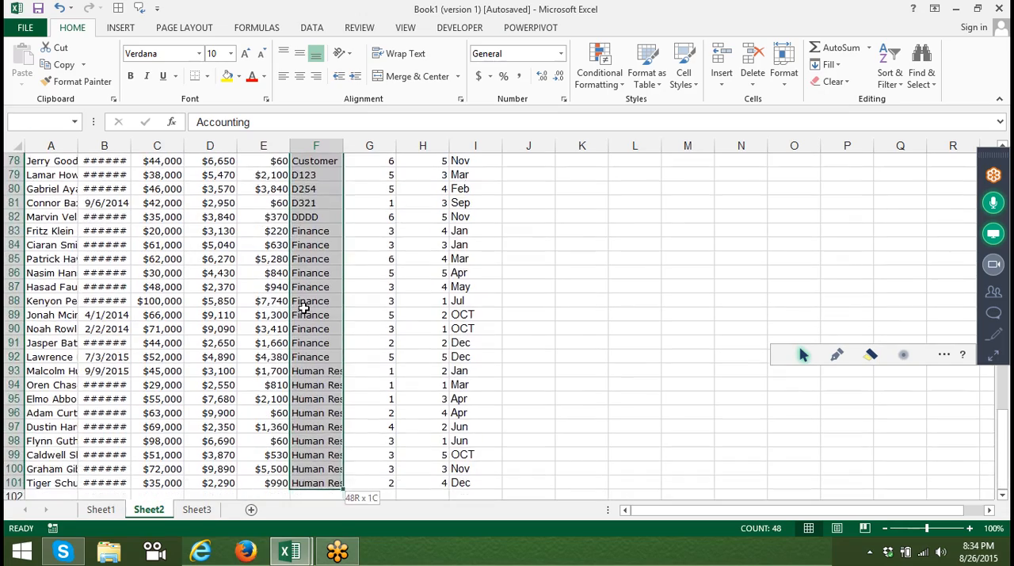
pyautogui.press('Up')
pyautogui.press('Up')
pyautogui.press('Up')
pyautogui.press('Up')
pyautogui.press('Up')
pyautogui.press('Up')
pyautogui.press('Up')
pyautogui.press('Up')
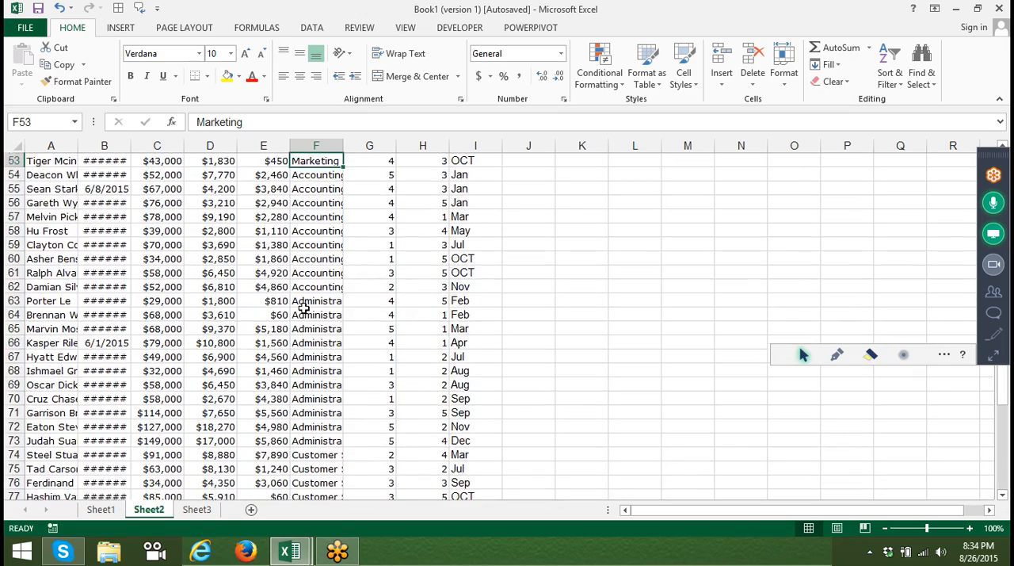
pyautogui.press('Up')
pyautogui.press('Up')
pyautogui.press('Up')
pyautogui.press('Up')
pyautogui.press('Up')
pyautogui.press('Up')
pyautogui.press('Up')
pyautogui.press('Up')
pyautogui.press('Up')
pyautogui.press('Up')
pyautogui.press('Up')
pyautogui.press('Up')
pyautogui.press('Up')
pyautogui.press('Up')
pyautogui.press('Up')
pyautogui.press('Up')
pyautogui.press('Up')
pyautogui.press('Up')
pyautogui.press('Up')
pyautogui.press('Up')
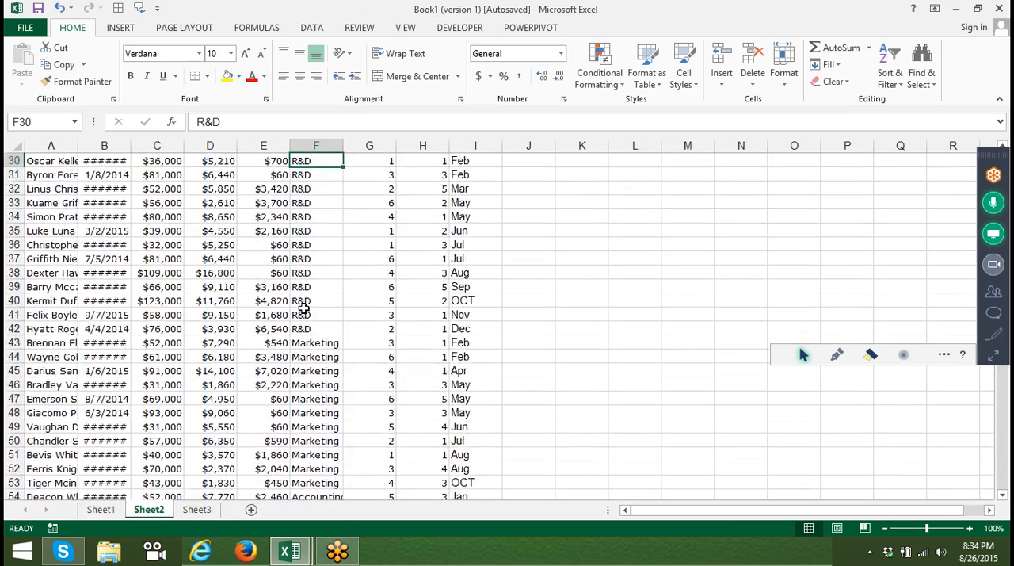
pyautogui.press('Up')
pyautogui.press('Up')
pyautogui.press('Up')
pyautogui.press('Up')
pyautogui.press('Up')
pyautogui.press('Up')
pyautogui.press('Up')
pyautogui.press('Up')
pyautogui.press('Up')
pyautogui.press('Up')
pyautogui.press('Up')
pyautogui.press('Up')
pyautogui.press('Up')
pyautogui.press('Up')
pyautogui.press('Up')
pyautogui.press('Up')
pyautogui.press('Up')
pyautogui.press('Up')
pyautogui.press('Up')
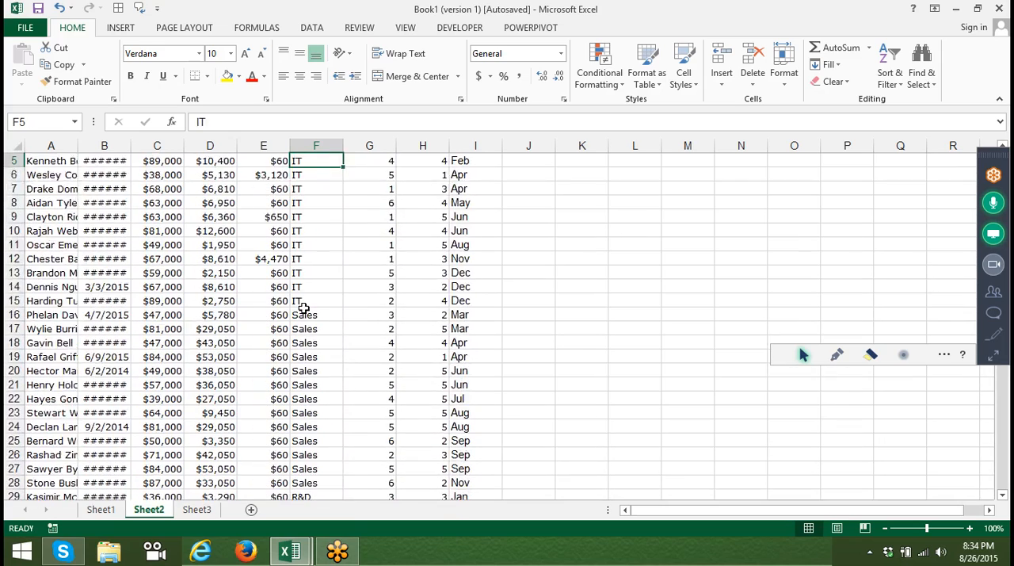
pyautogui.press('Down')
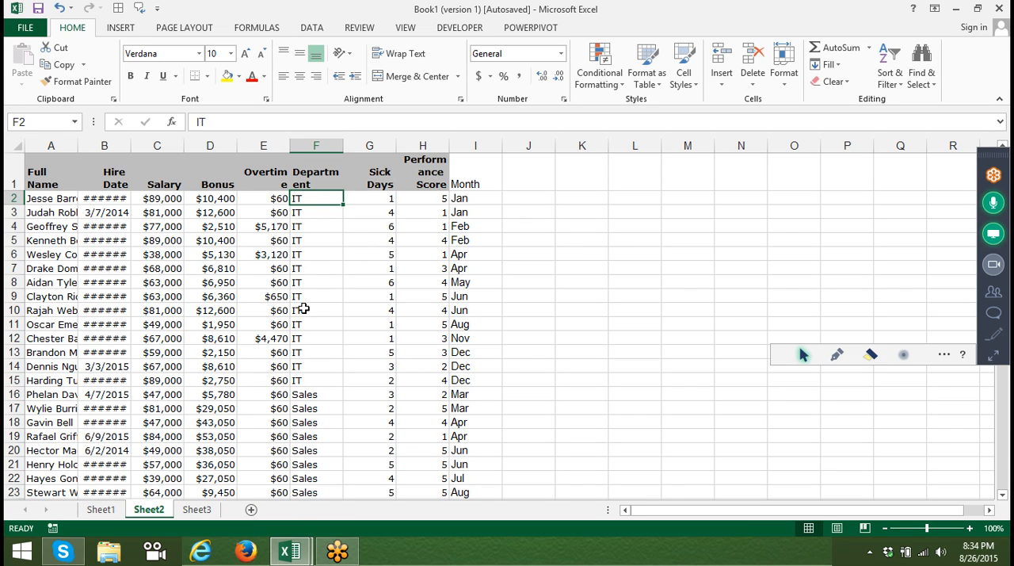
pyautogui.press('Up')
pyautogui.press('Left')
pyautogui.press('Left')
pyautogui.press('Left')
pyautogui.press('Left')
pyautogui.press('Left')
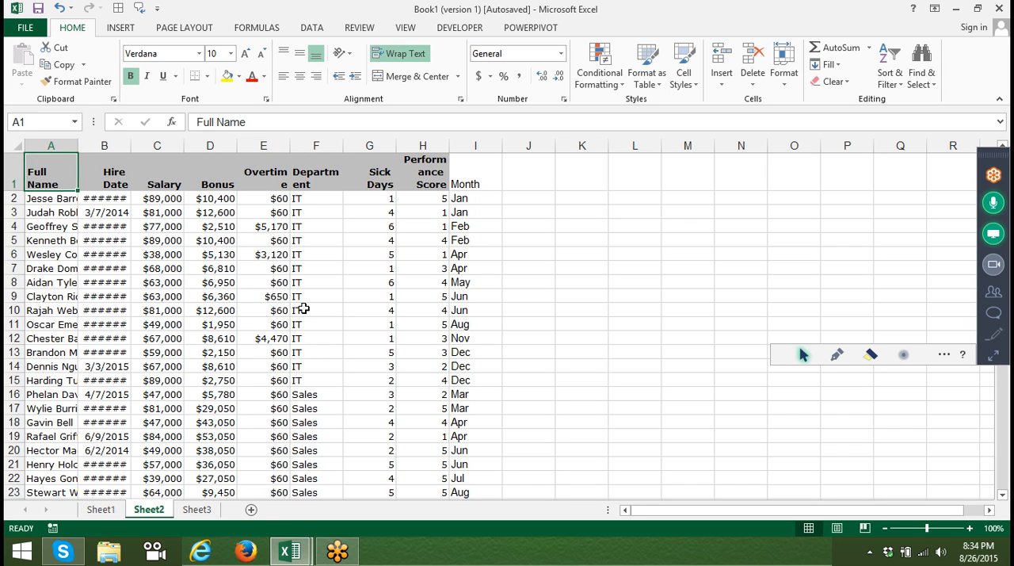
pyautogui.press('Down')
pyautogui.press('Down')
pyautogui.press('Down')
pyautogui.press('Down')
pyautogui.press('Down')
pyautogui.press('Up')
pyautogui.press('Up')
pyautogui.press('Up')
# Review the Department custom sort settings, and close them without sorting again.
pyautogui.click(305, 175)
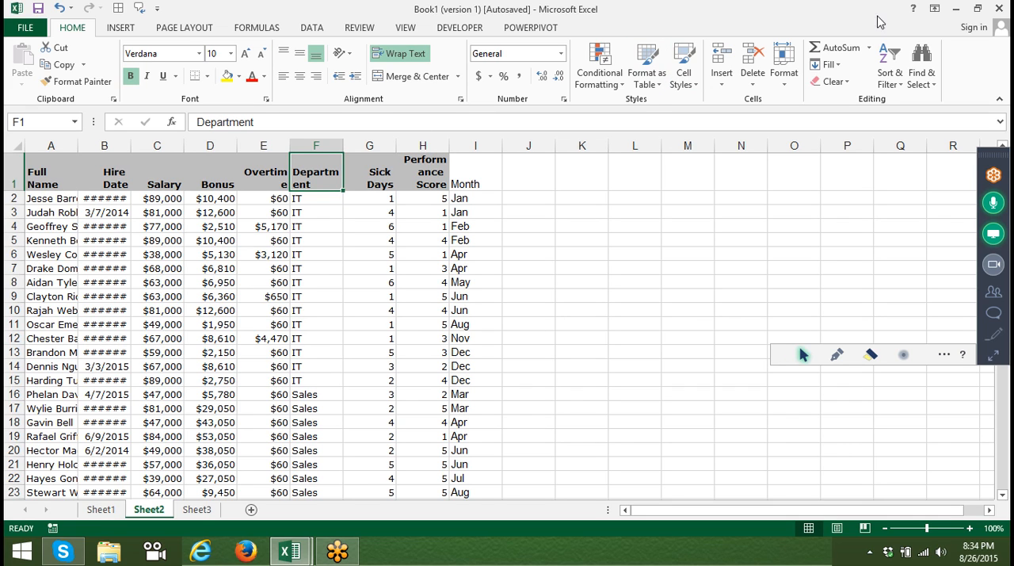
pyautogui.click(890, 83)
pyautogui.click(890, 83)
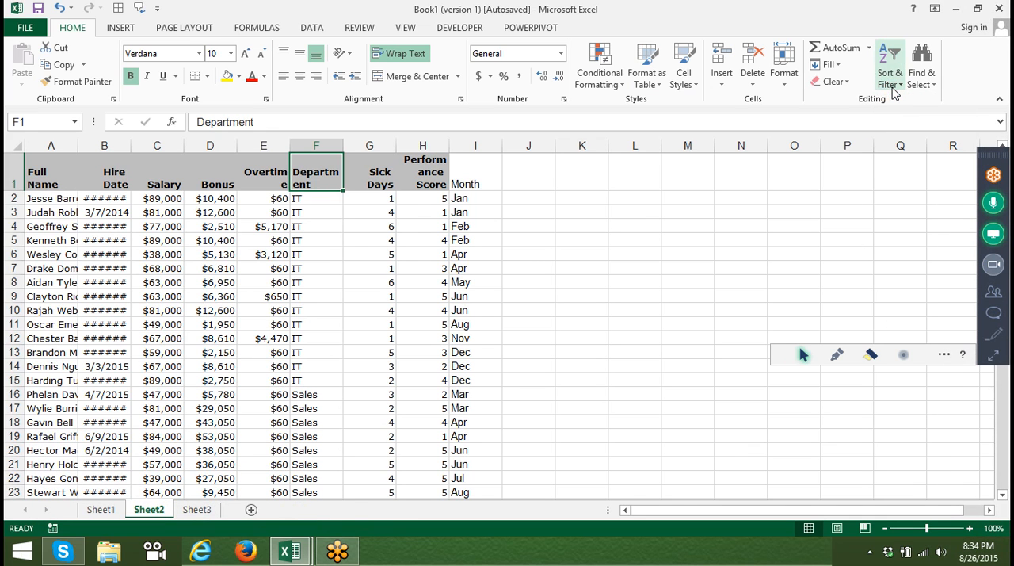
pyautogui.click(892, 87)
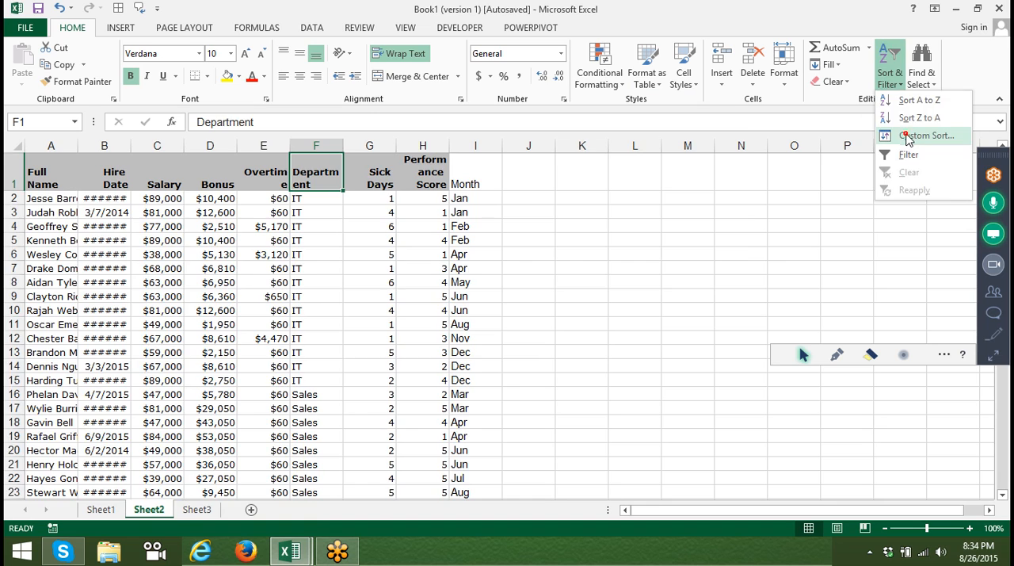
pyautogui.click(910, 135)
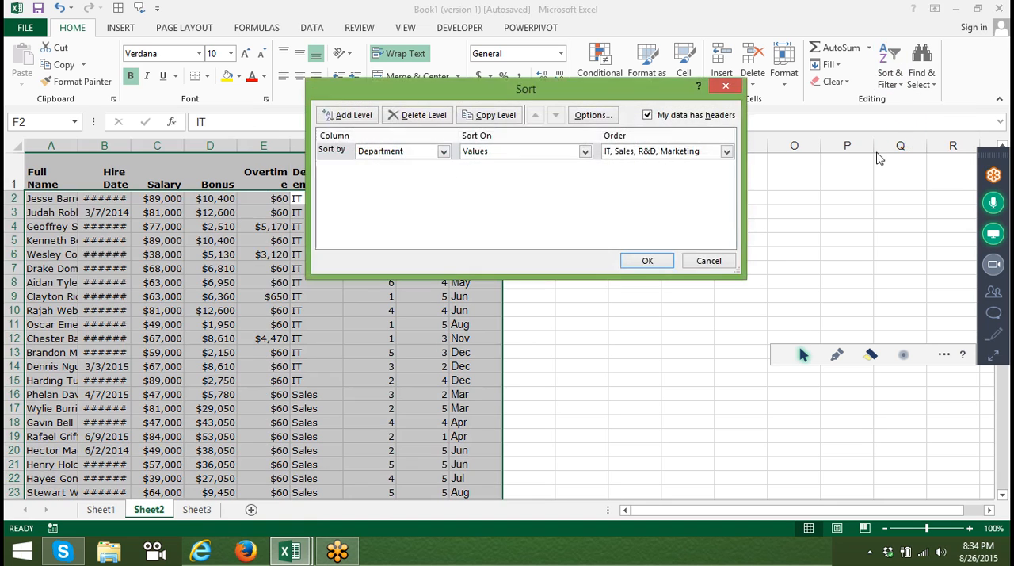
pyautogui.click(708, 263)
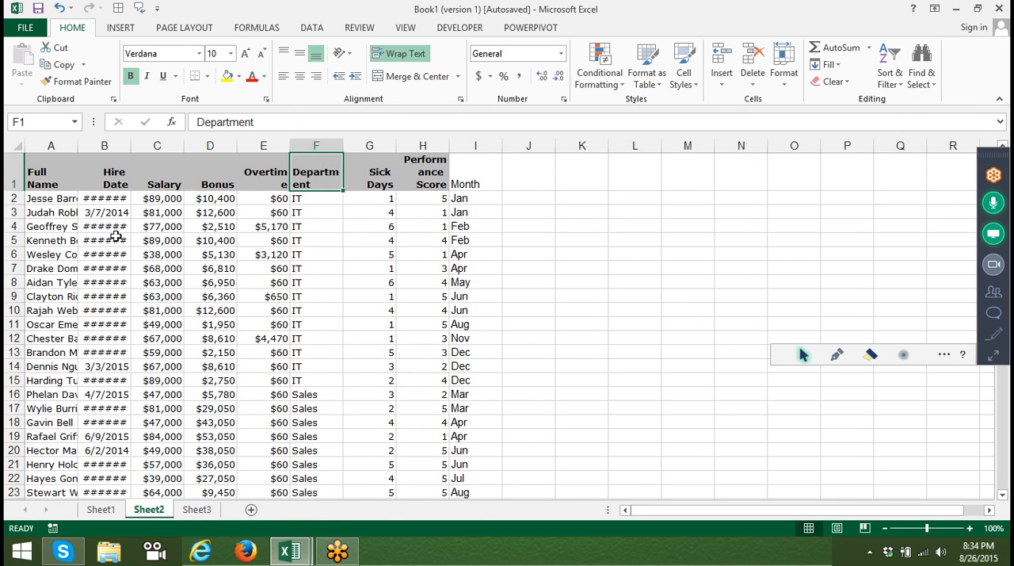
# Fill the Full Name cells A4, A8, A15 and A21 with yellow.
pyautogui.click(49, 228)
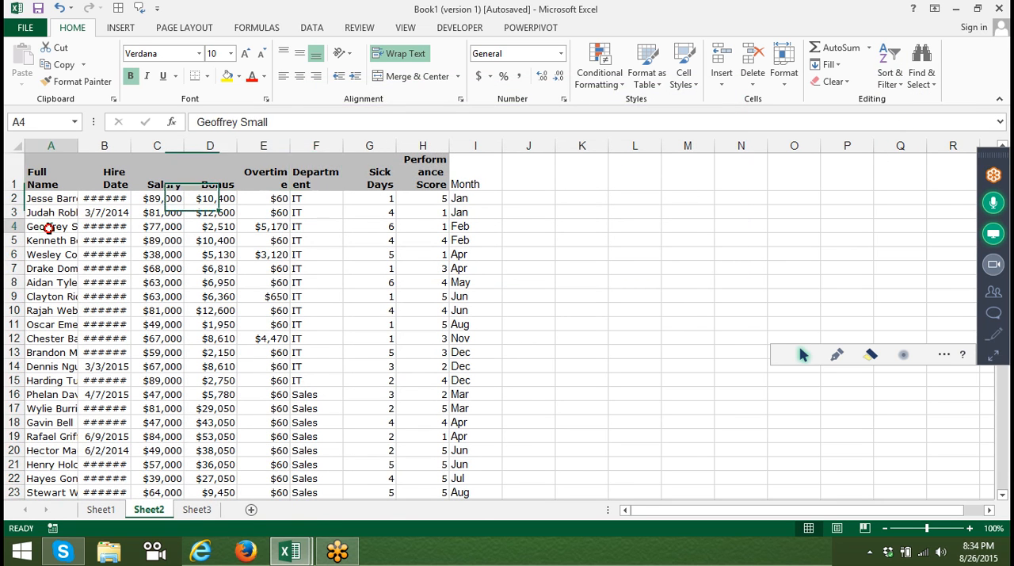
pyautogui.click(231, 77)
pyautogui.click(63, 282)
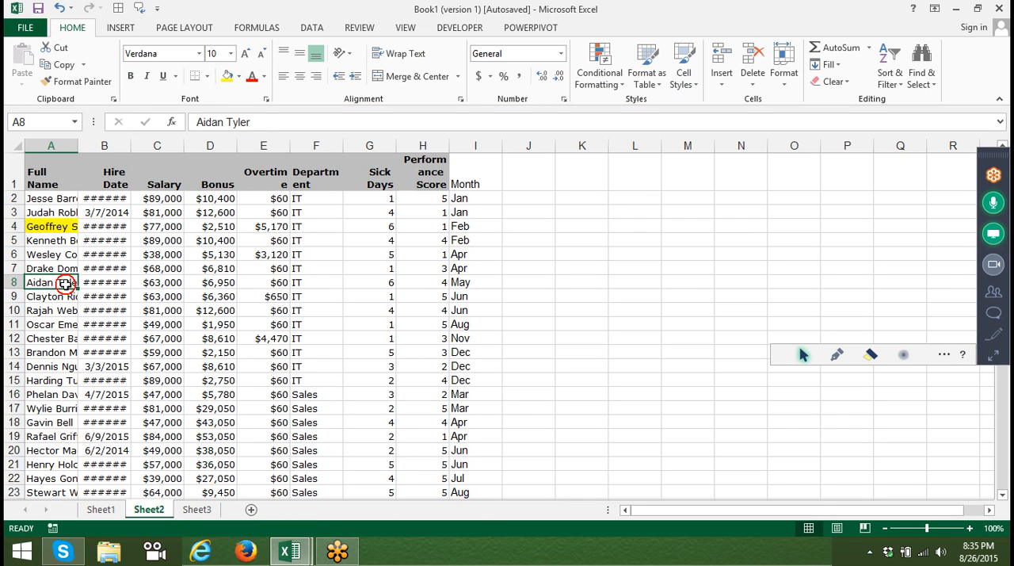
pyautogui.click(228, 76)
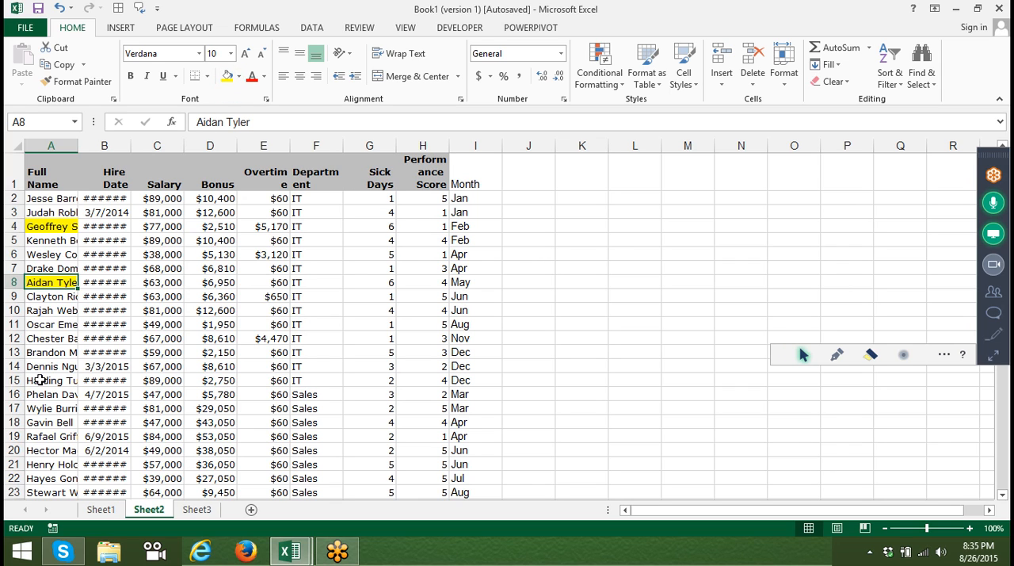
pyautogui.click(40, 381)
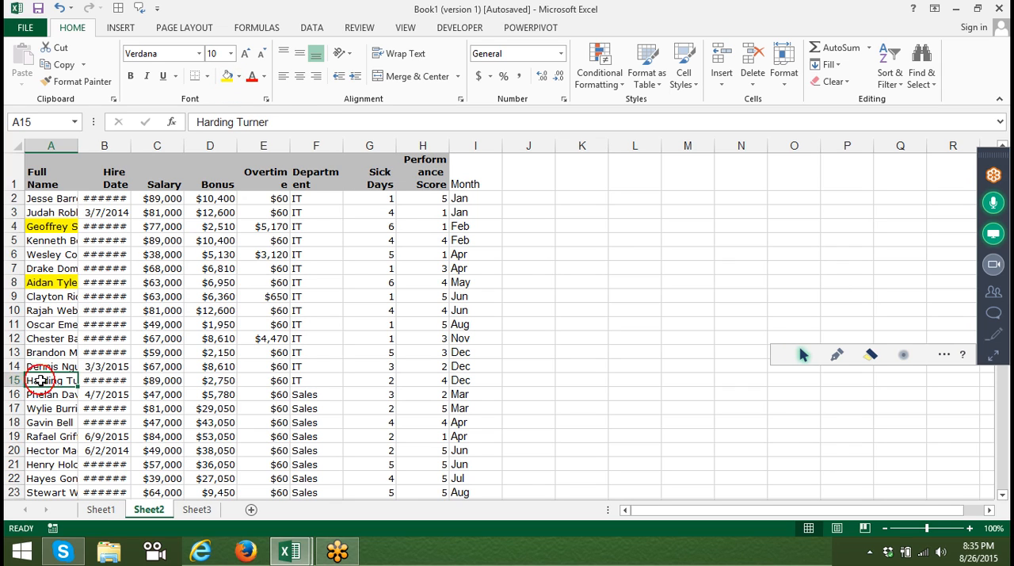
pyautogui.click(229, 77)
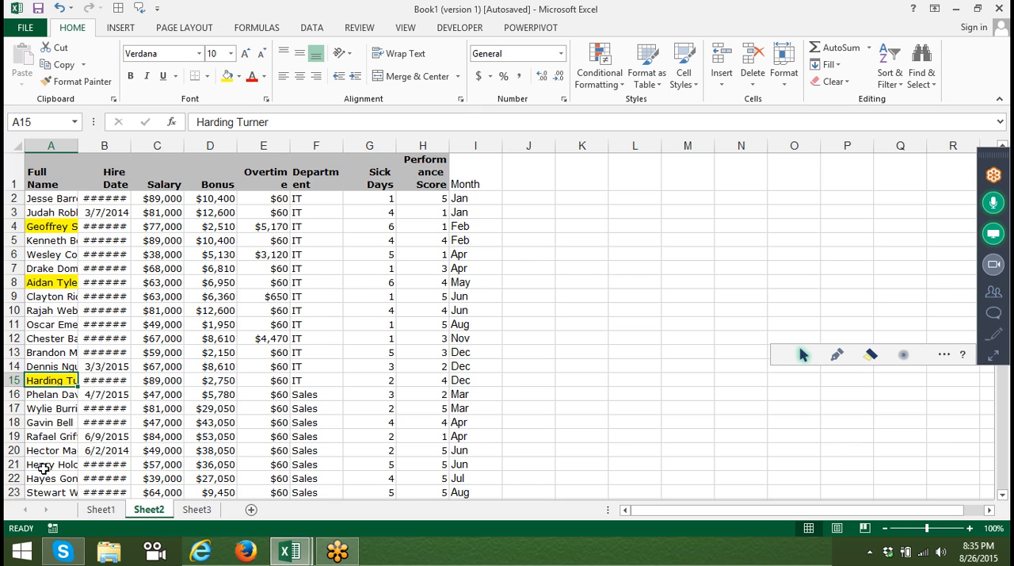
pyautogui.click(42, 465)
pyautogui.click(228, 79)
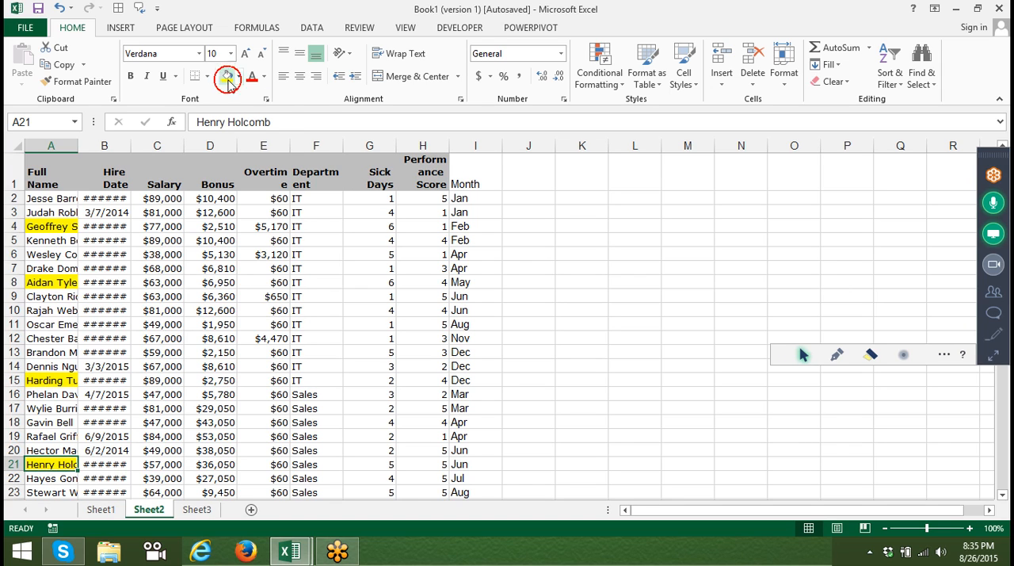
# Set up a custom sort of the employee table by the Full Name column, sorting on Cell Color.
pyautogui.click(40, 158)
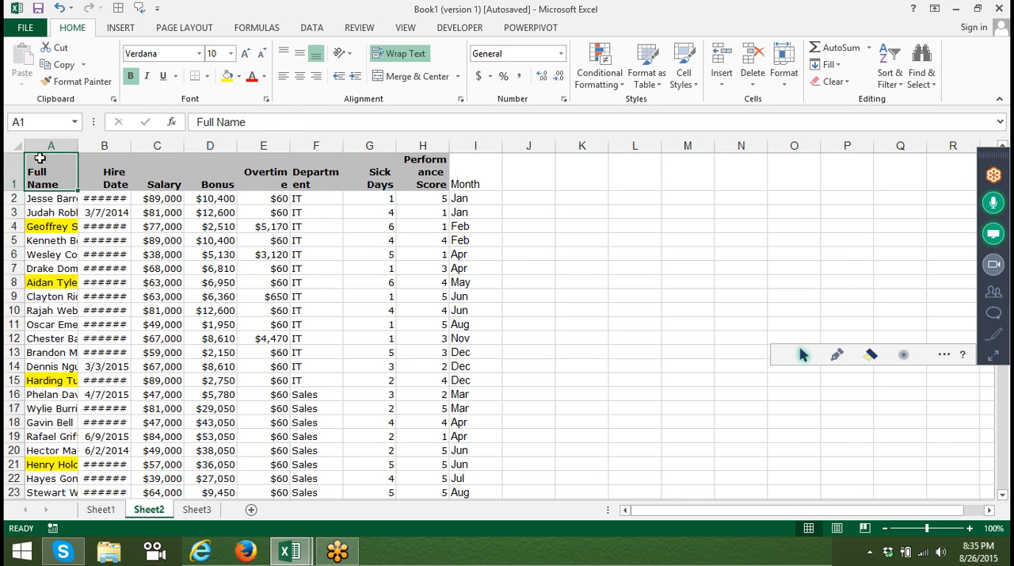
pyautogui.click(589, 77)
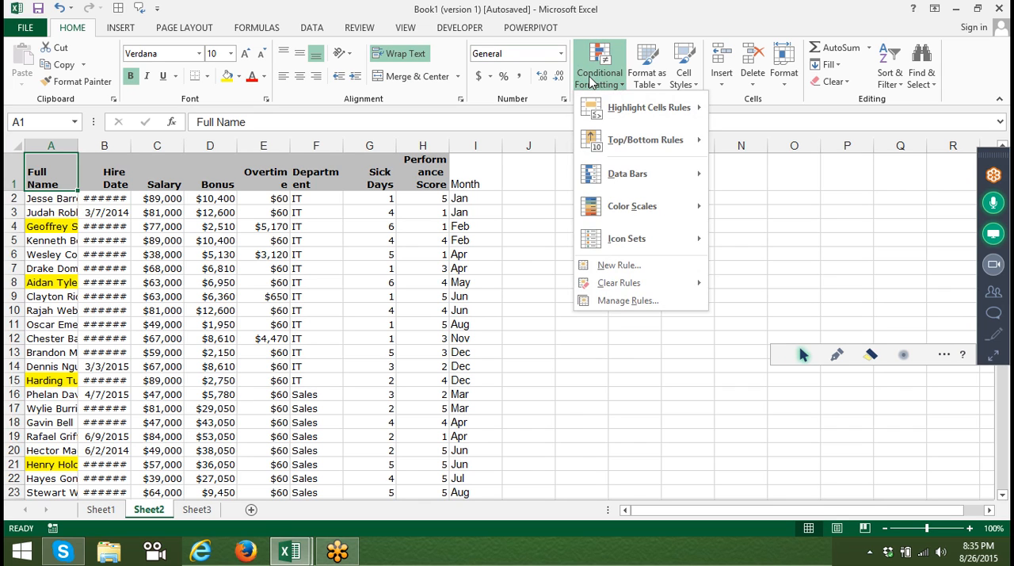
pyautogui.click(904, 82)
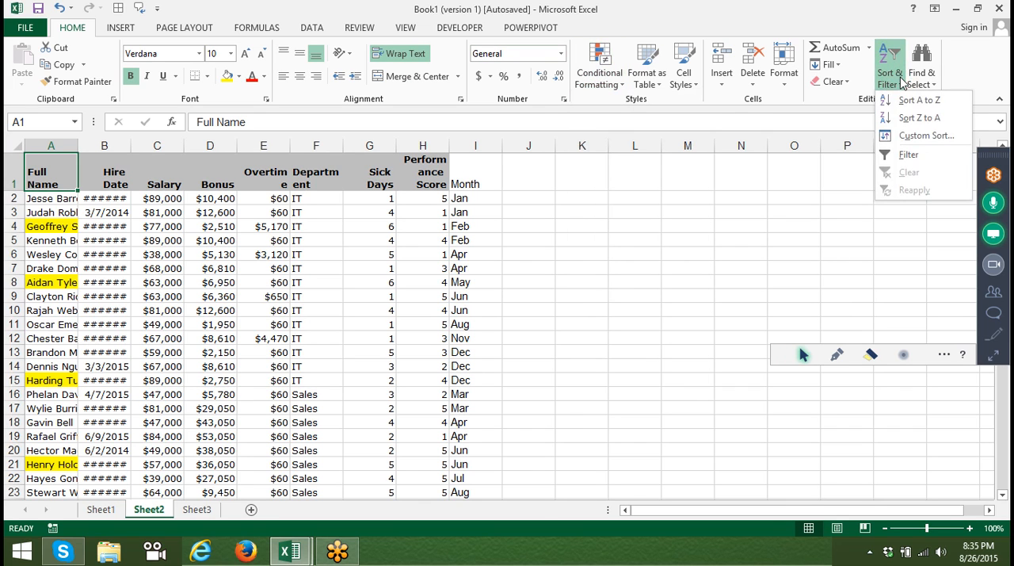
pyautogui.click(914, 138)
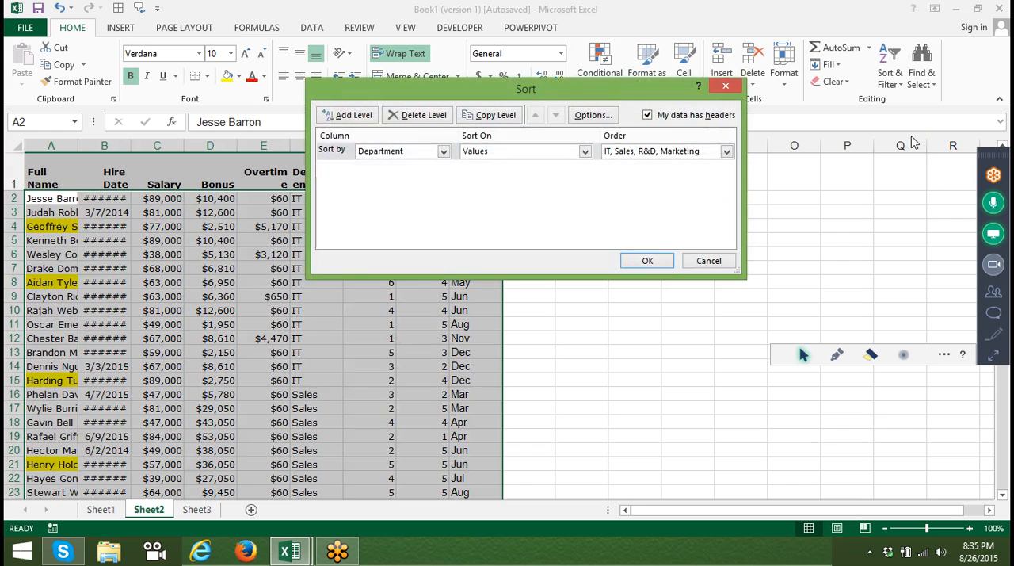
pyautogui.click(396, 152)
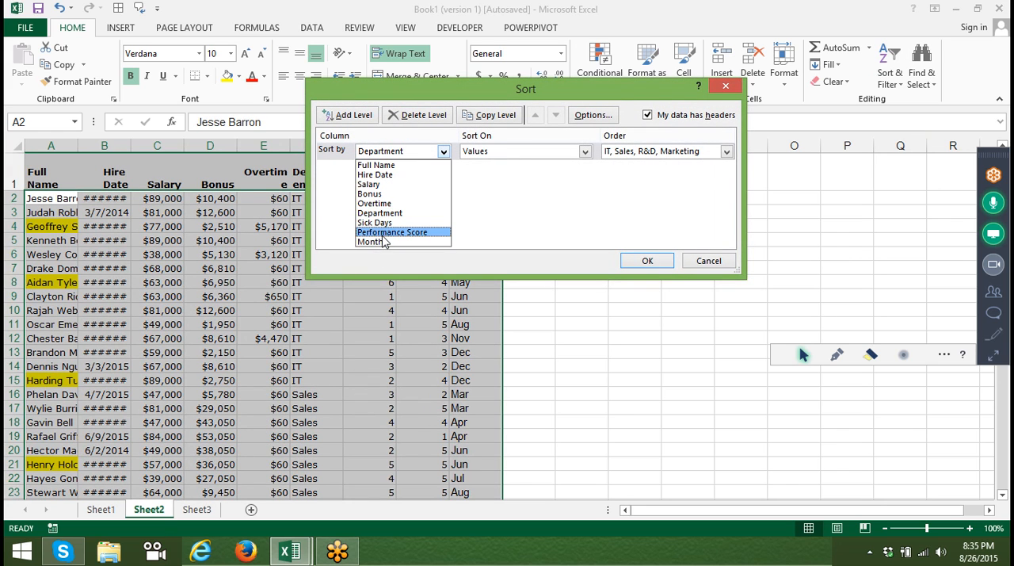
pyautogui.click(394, 166)
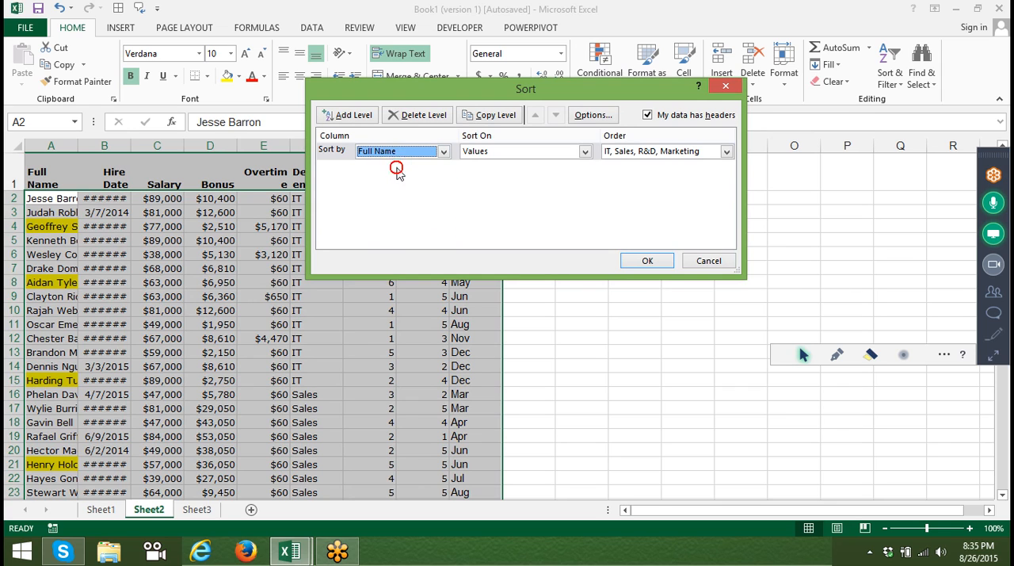
pyautogui.click(650, 151)
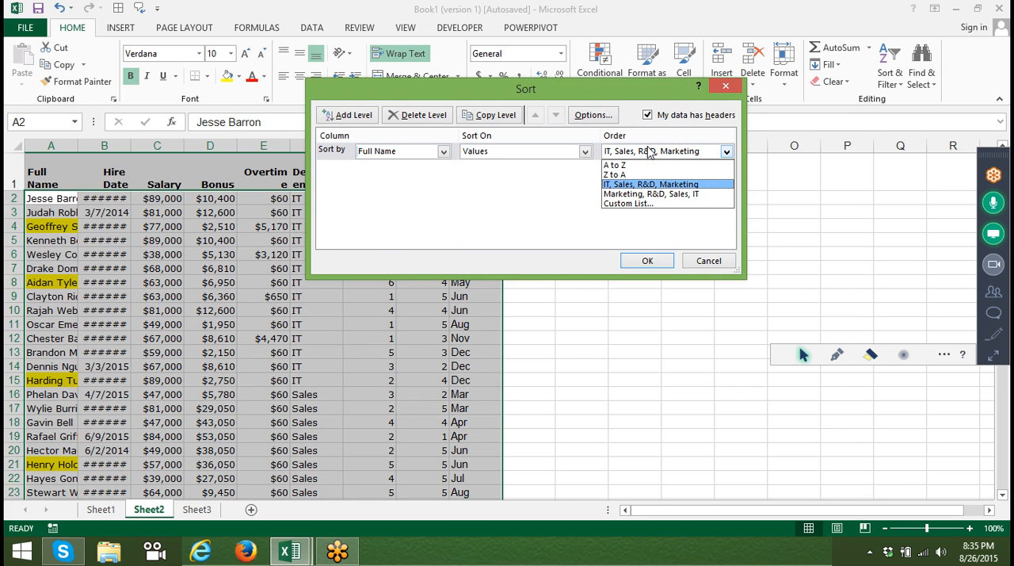
pyautogui.click(529, 157)
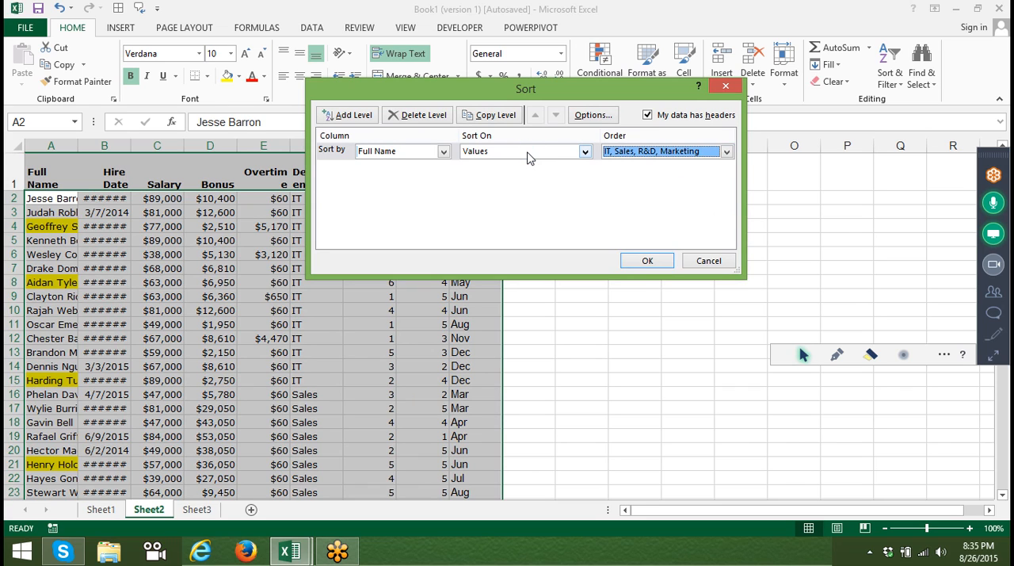
pyautogui.click(529, 157)
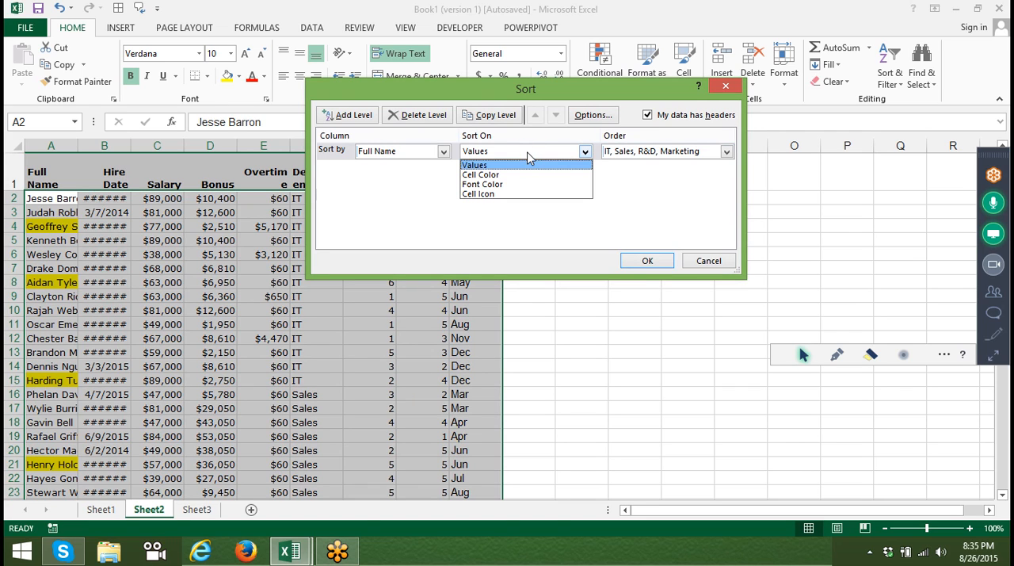
pyautogui.click(511, 174)
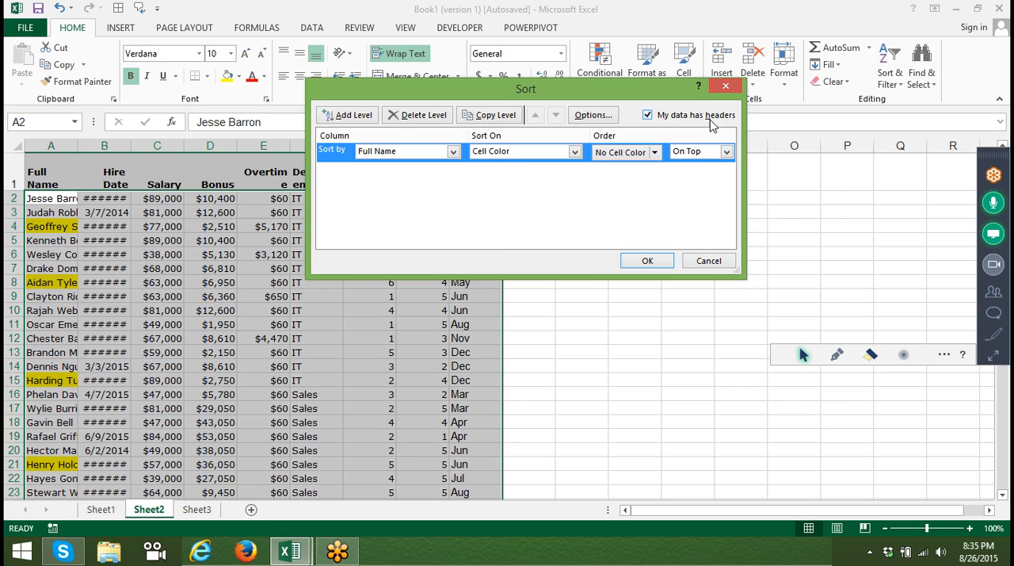
# Set the cell color order to yellow On Top and apply the sort.
pyautogui.click(654, 152)
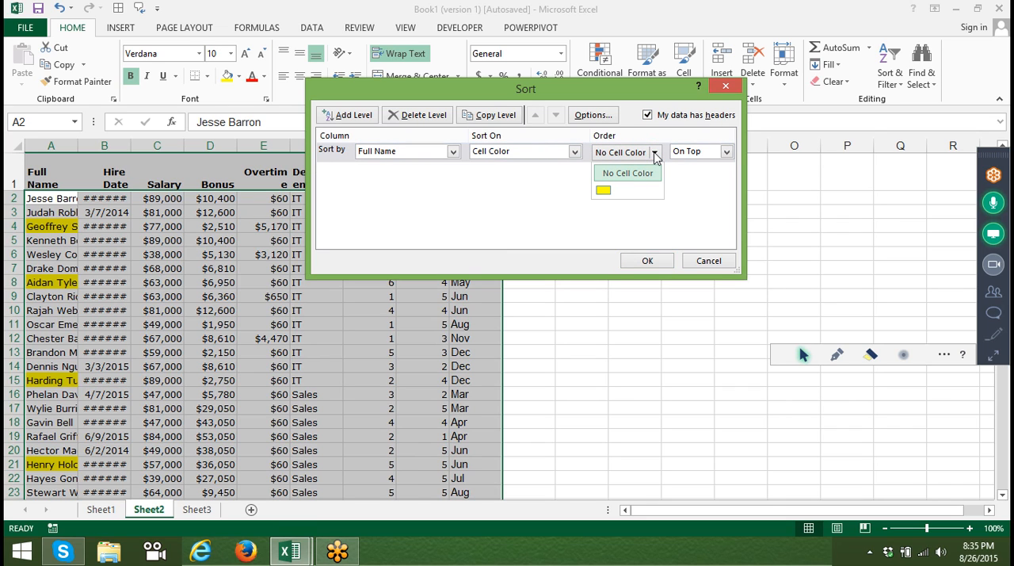
pyautogui.click(603, 190)
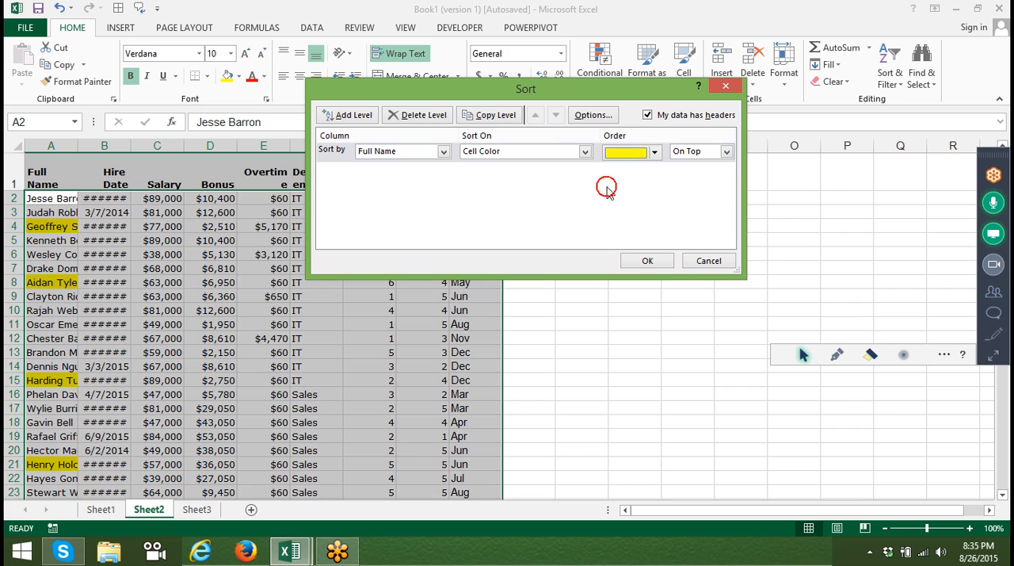
pyautogui.click(703, 153)
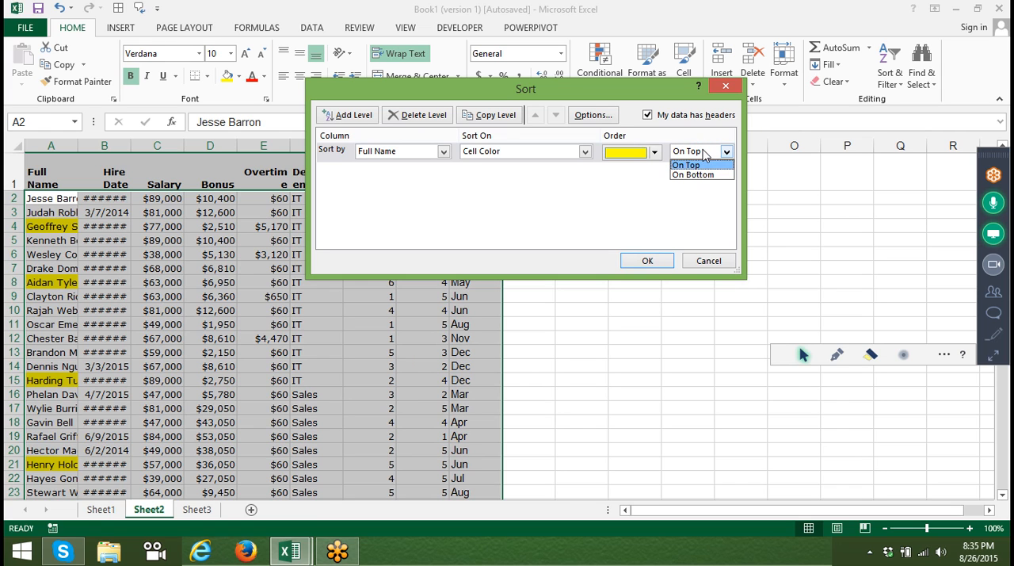
pyautogui.click(658, 260)
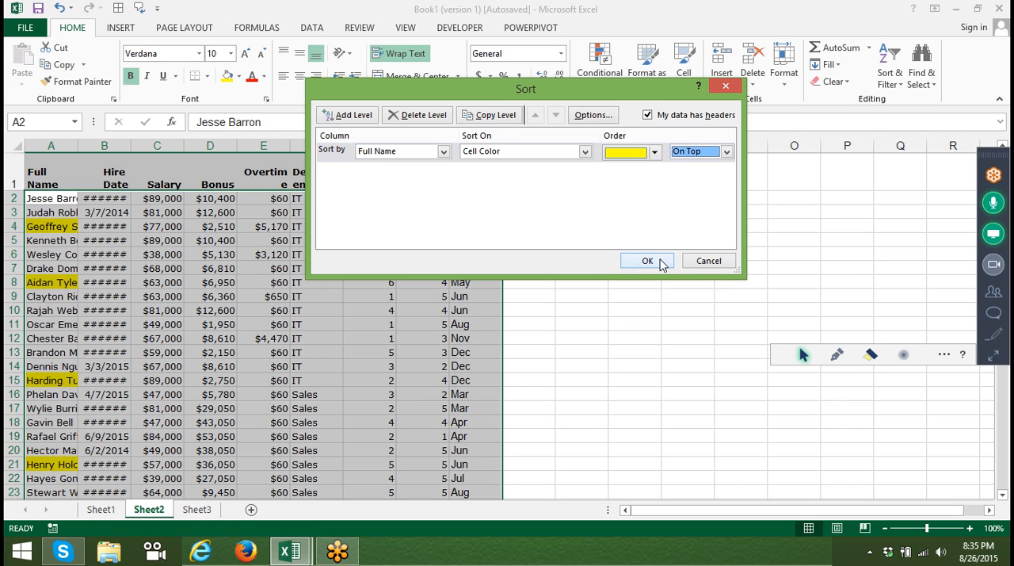
pyautogui.click(660, 262)
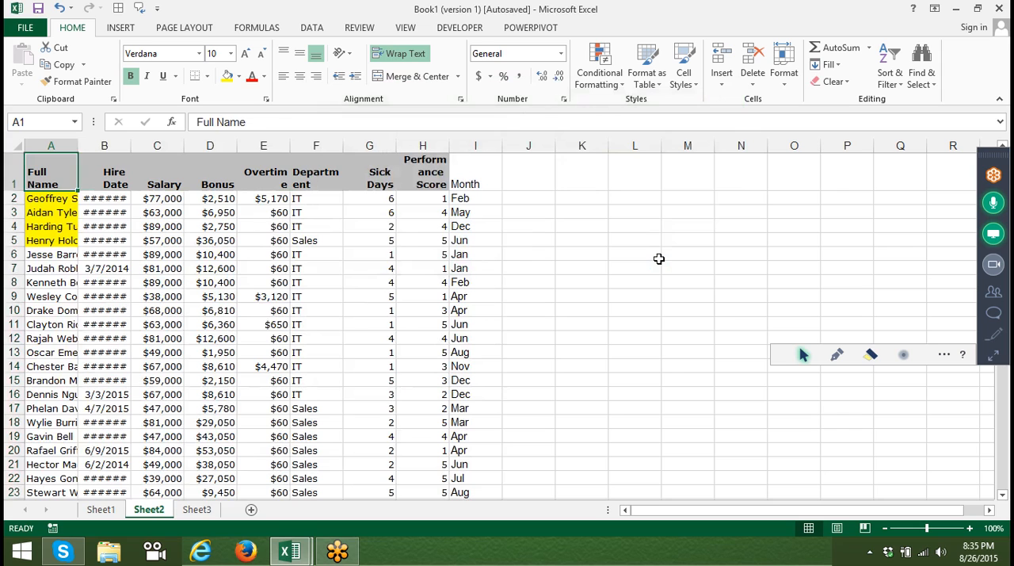
# Fill the Full Name cell A10 with yellow.
pyautogui.press('Down')
pyautogui.press('Down')
pyautogui.press('Down')
pyautogui.press('Down')
pyautogui.press('Down')
pyautogui.press('Down')
pyautogui.press('Down')
pyautogui.press('Down')
pyautogui.press('Down')
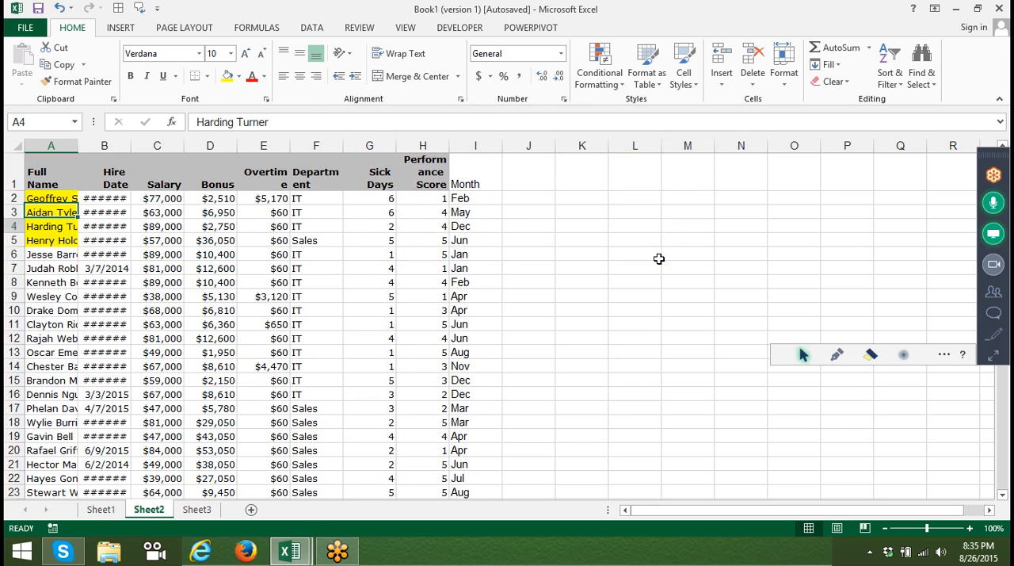
pyautogui.click(228, 76)
# Fill the Full Name cells A18, A22 and A28 with the standard green.
pyautogui.click(38, 423)
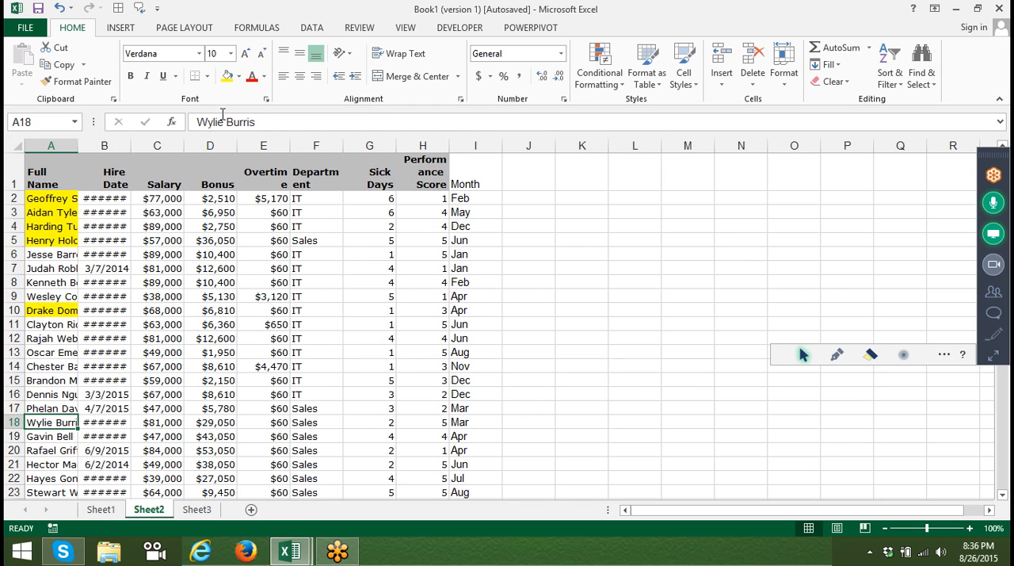
pyautogui.click(239, 76)
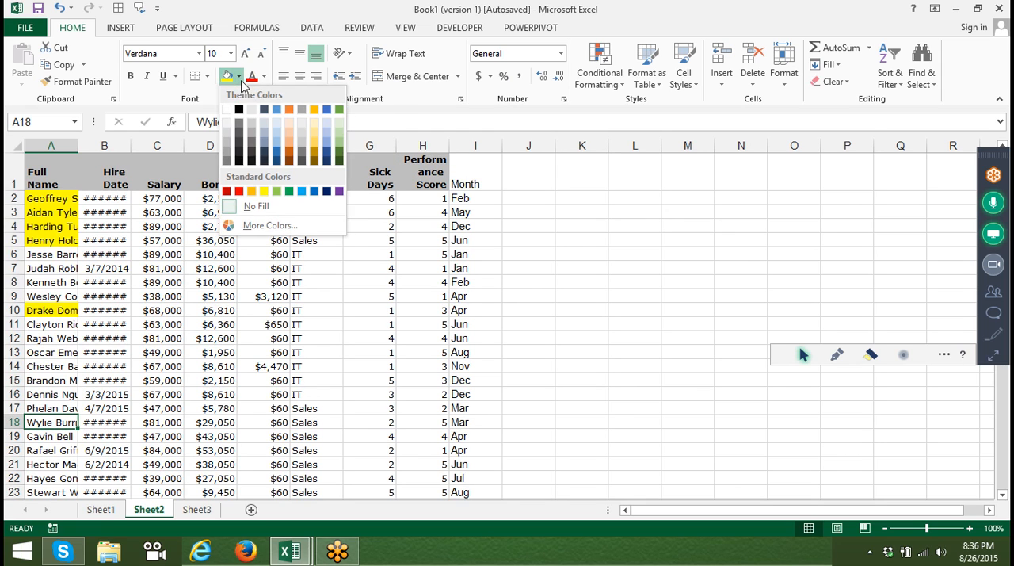
pyautogui.click(287, 191)
pyautogui.click(47, 476)
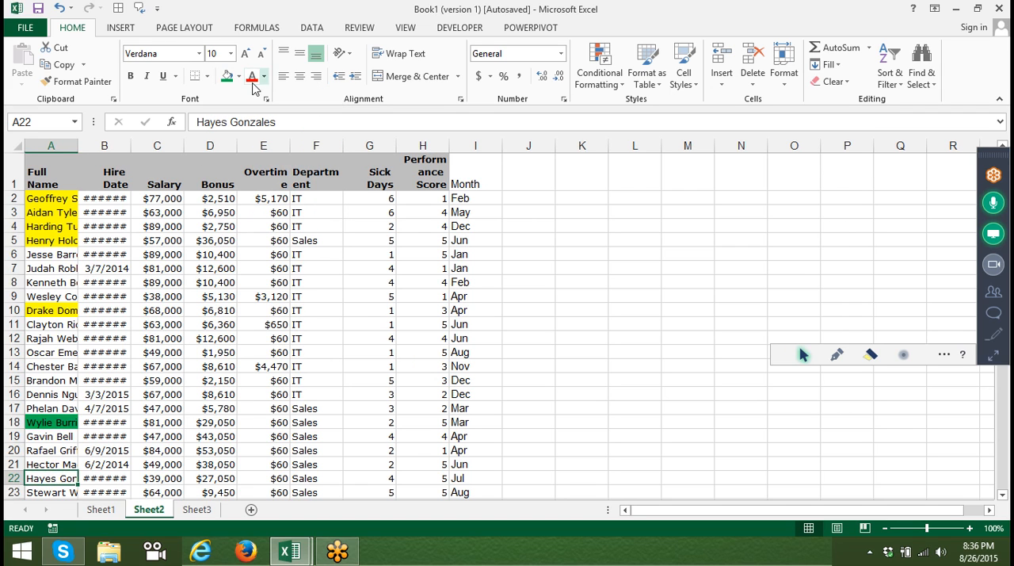
pyautogui.click(228, 78)
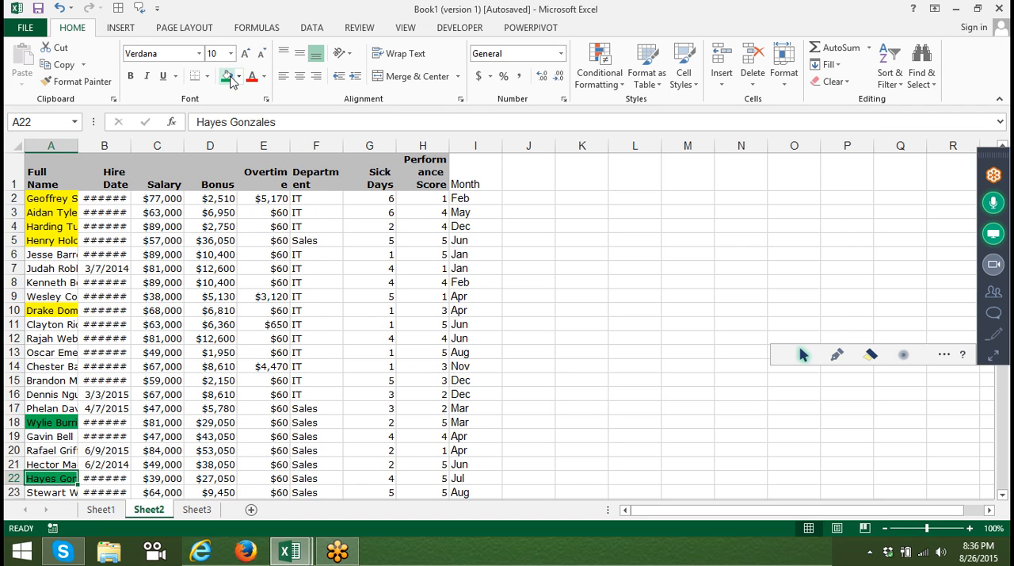
pyautogui.press('Down')
pyautogui.press('Down')
pyautogui.press('Down')
pyautogui.press('Down')
pyautogui.press('Down')
pyautogui.press('Down')
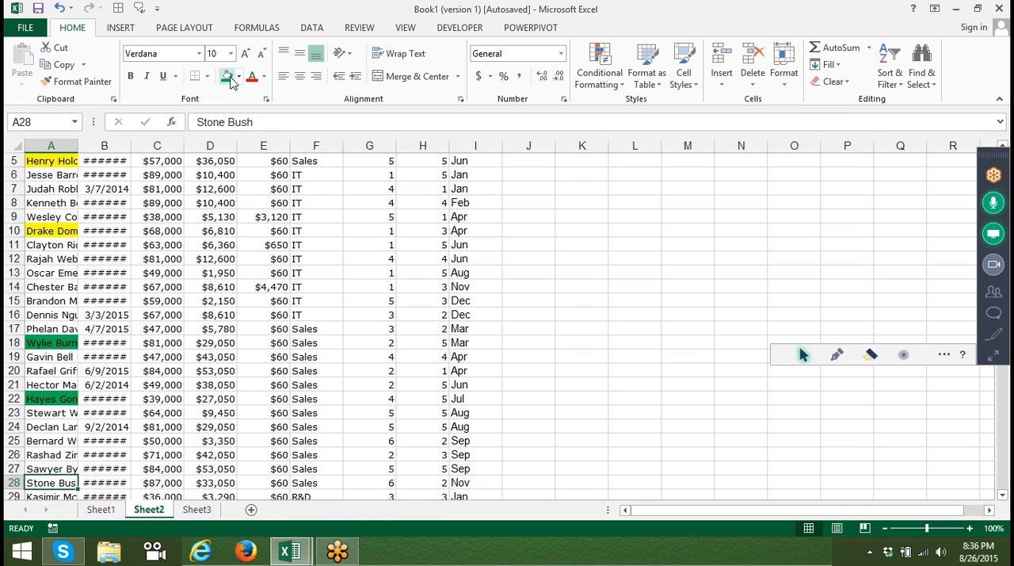
pyautogui.click(228, 79)
# Fill the Full Name cell A25 with the standard light green.
pyautogui.click(39, 437)
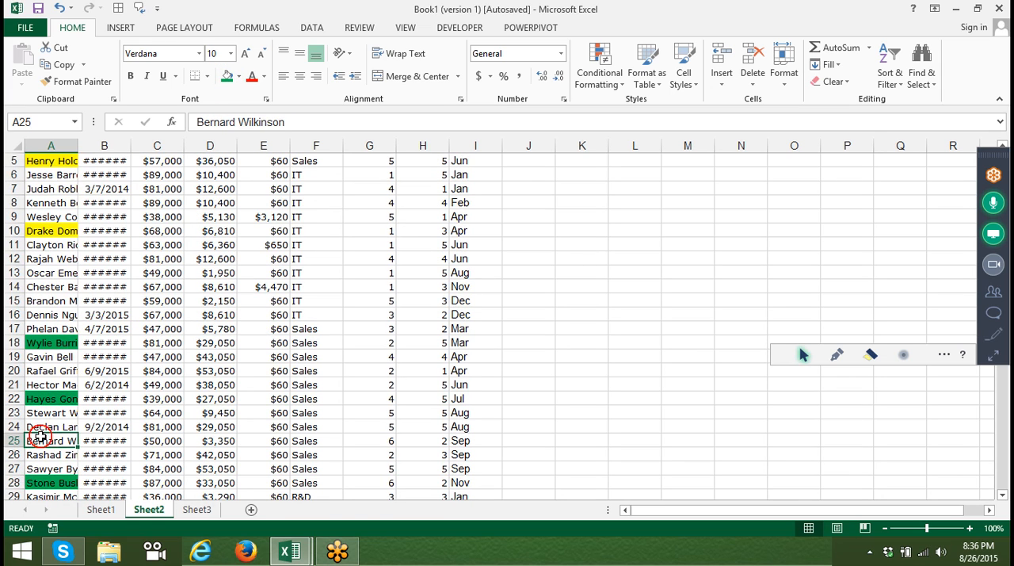
pyautogui.click(238, 80)
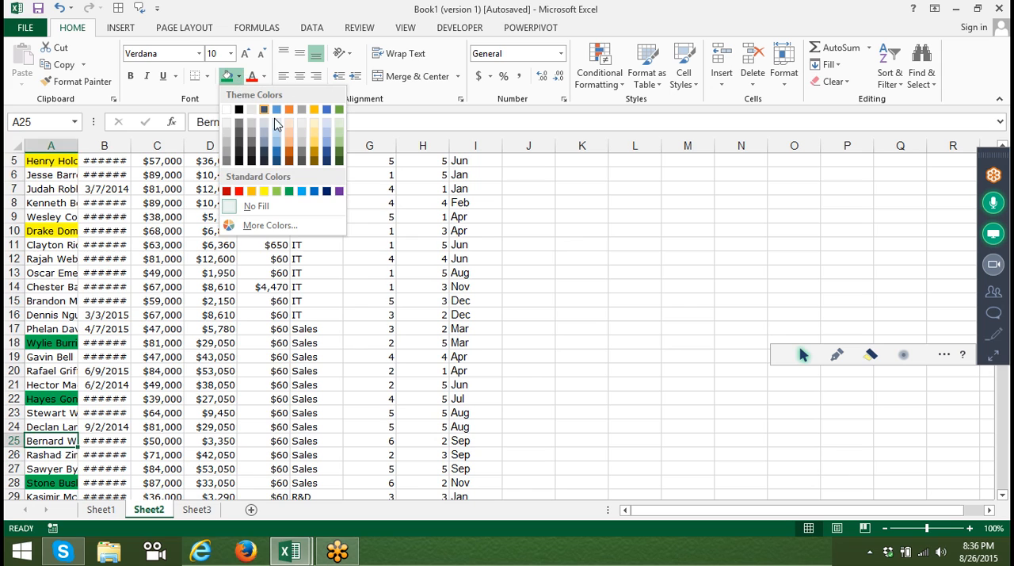
pyautogui.click(276, 191)
# Add a second level to the table's custom sort: Full Name, sorted on Cell Color, with green On Top.
pyautogui.click(75, 186)
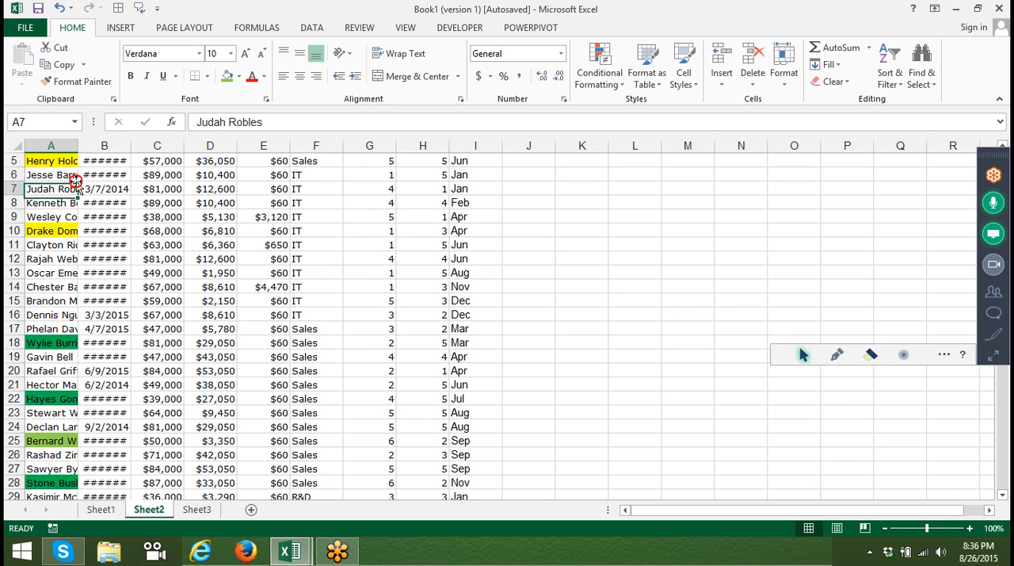
pyautogui.hotkey('ctrl', 'Home')
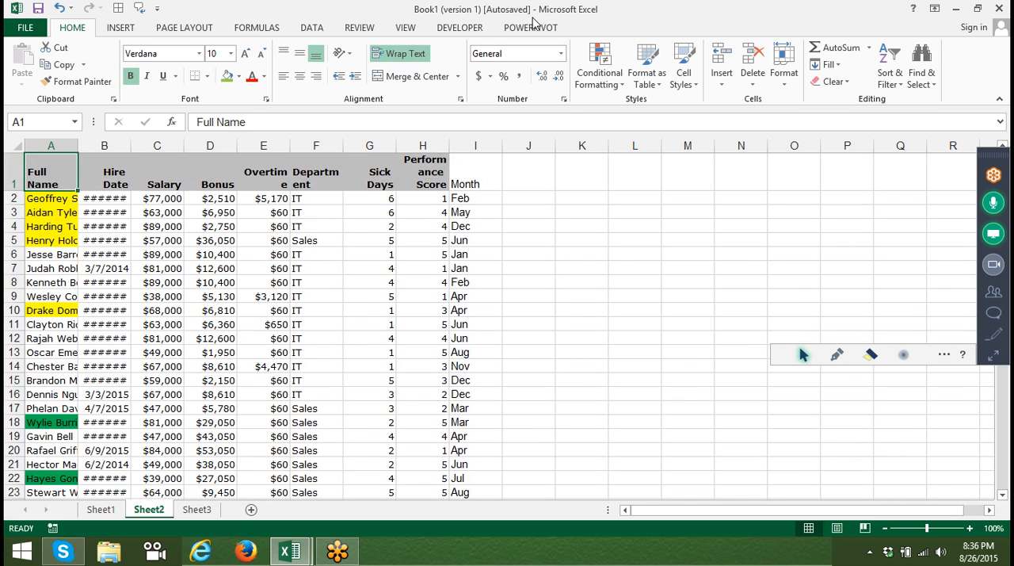
pyautogui.click(890, 73)
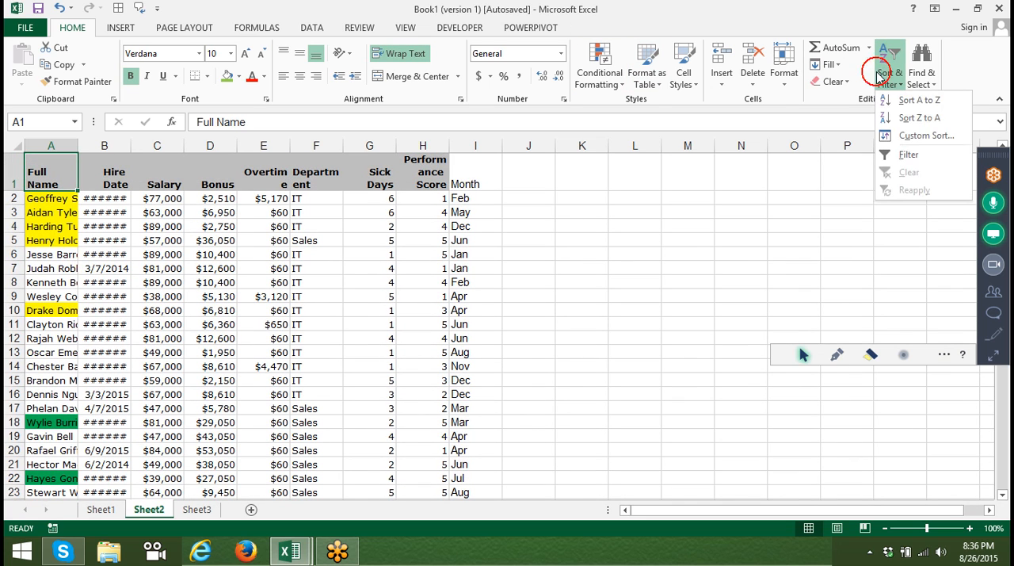
pyautogui.click(921, 136)
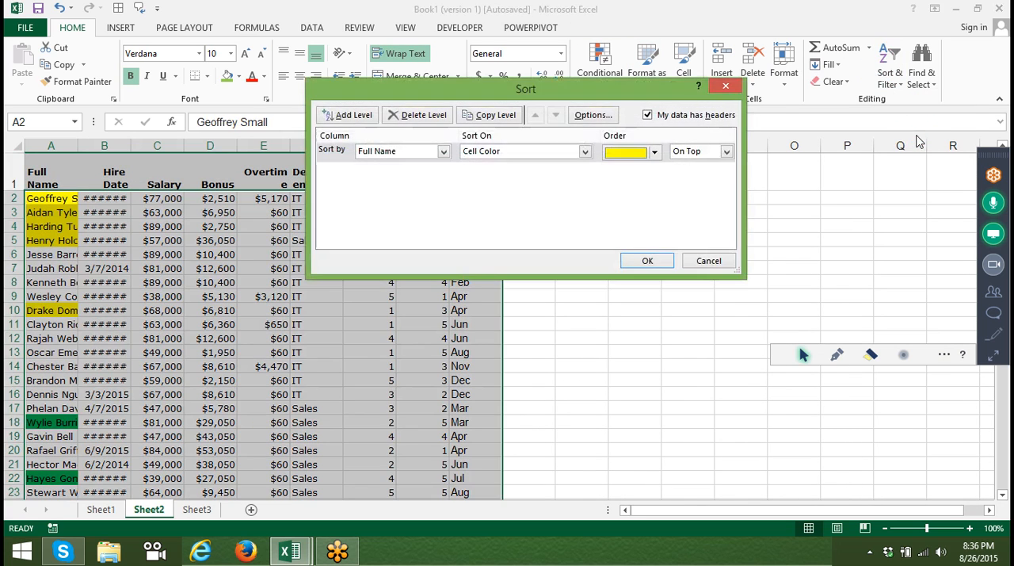
pyautogui.click(420, 152)
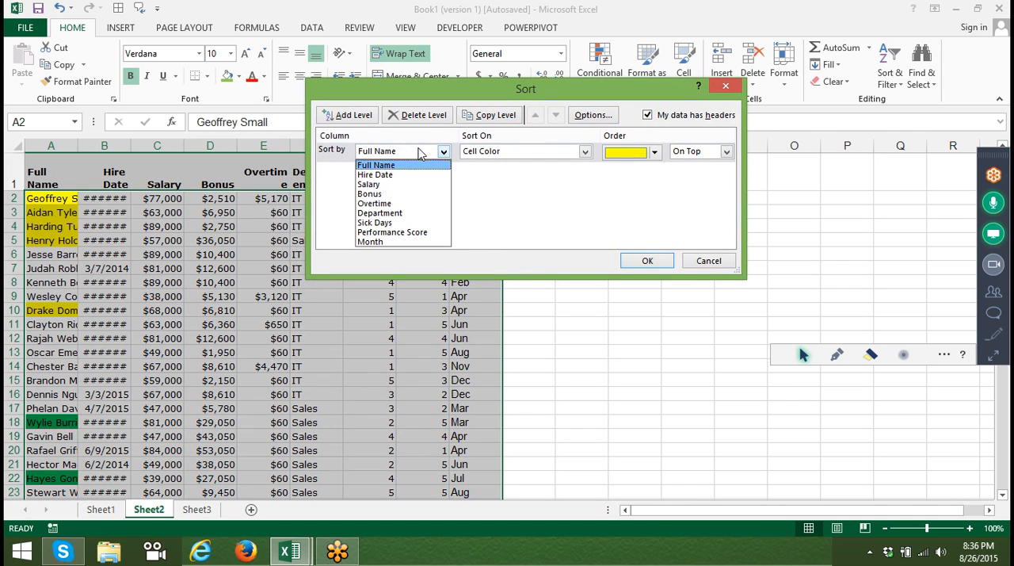
pyautogui.click(530, 214)
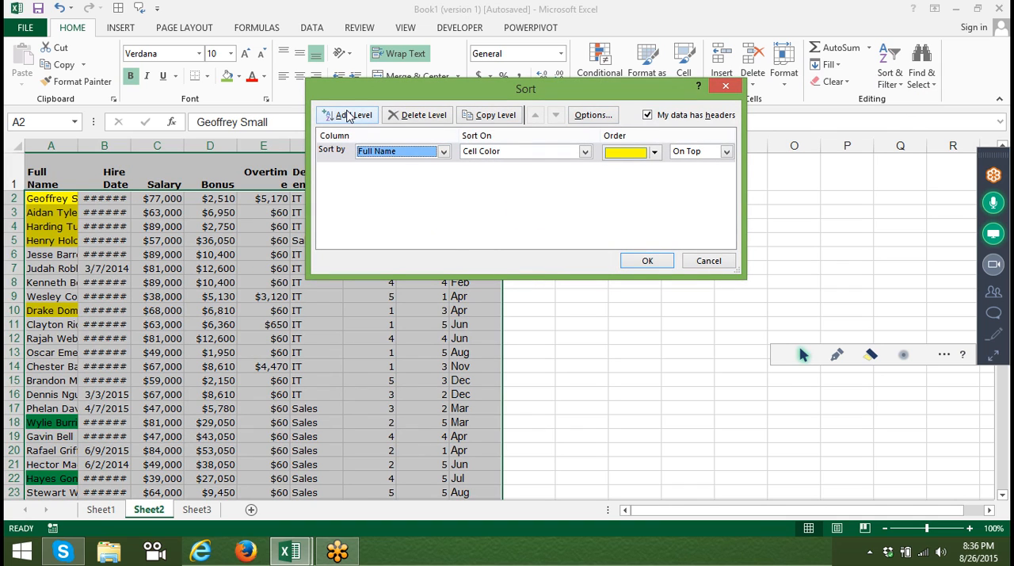
pyautogui.click(349, 116)
pyautogui.click(400, 169)
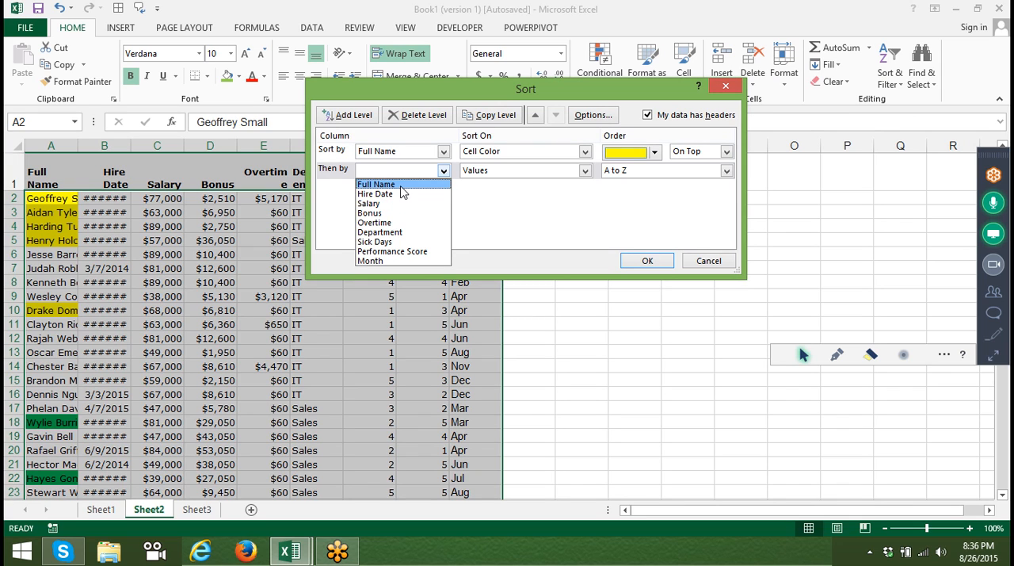
pyautogui.click(400, 185)
pyautogui.click(482, 170)
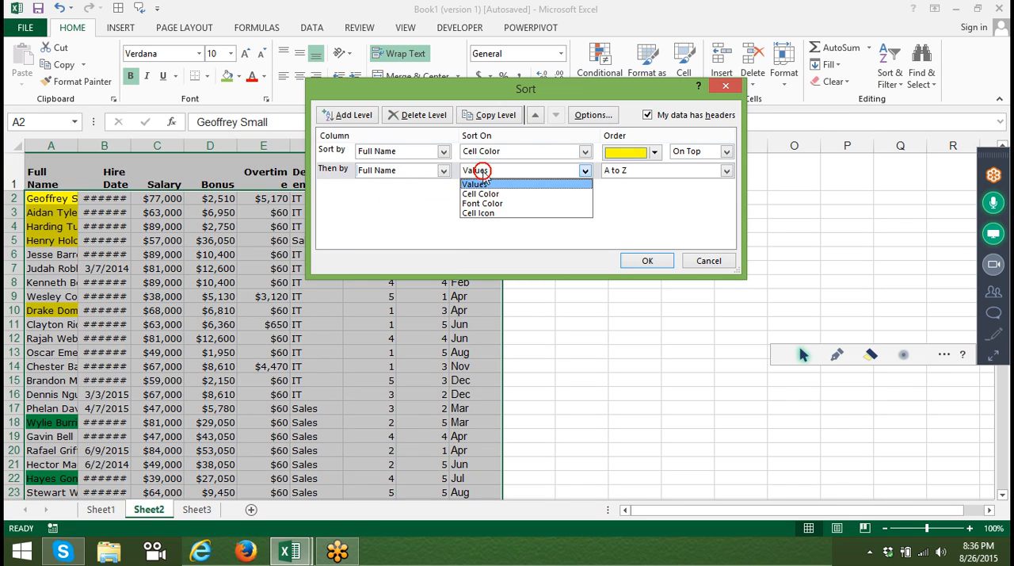
pyautogui.click(482, 194)
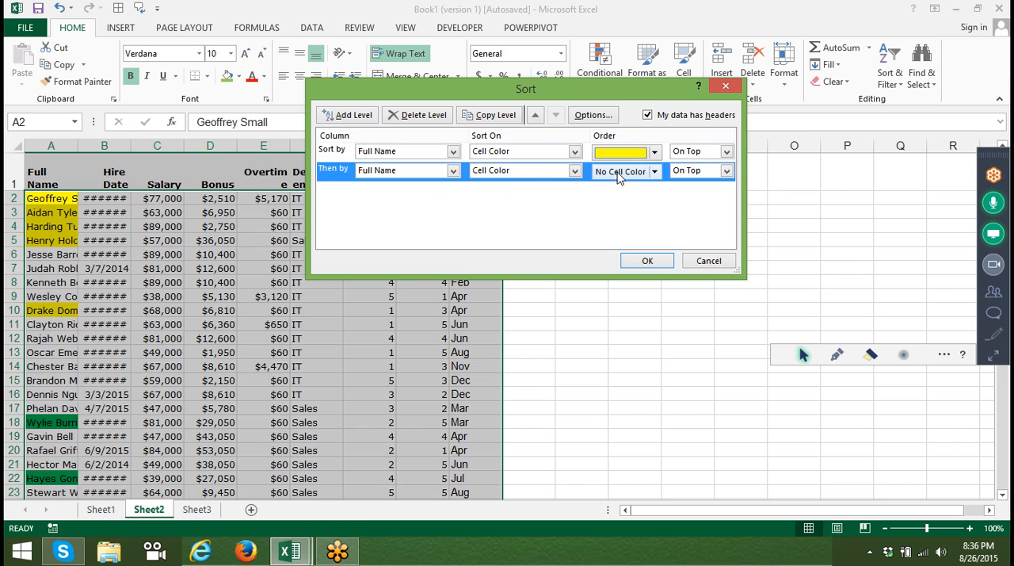
pyautogui.click(654, 172)
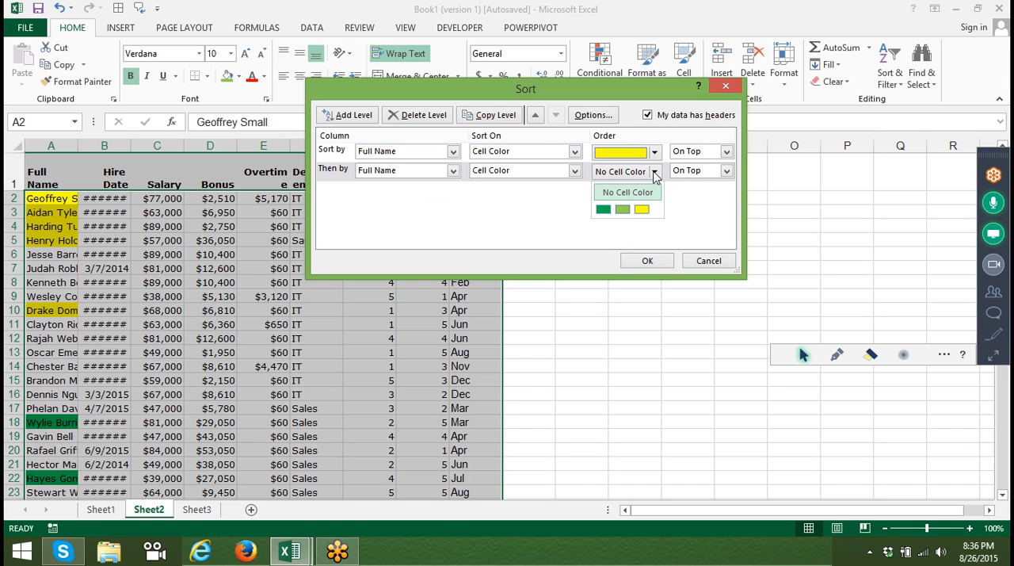
pyautogui.click(603, 210)
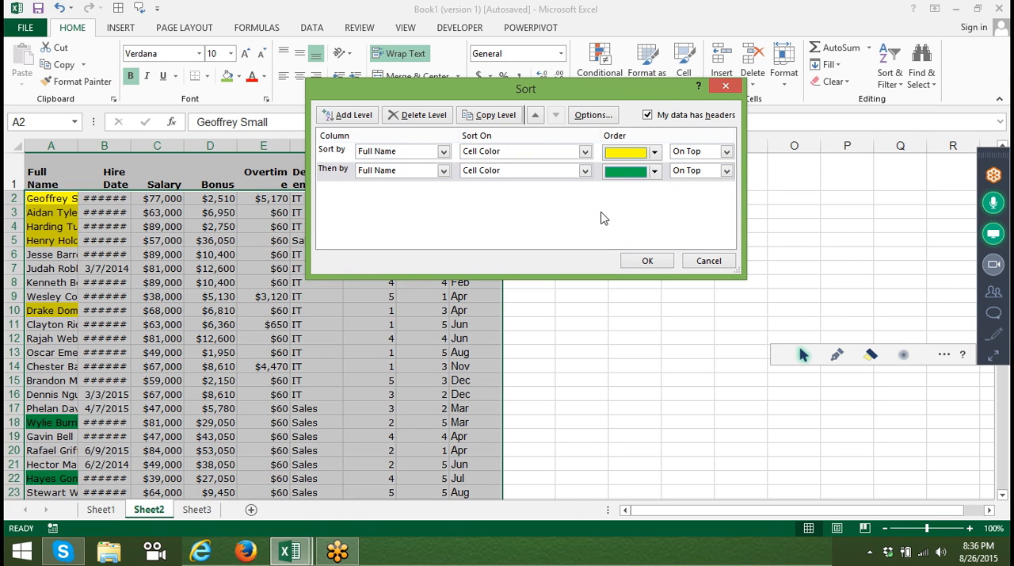
# Add a third sort level for Full Name, sorted on Cell Color with light green On Top, and apply the sort.
pyautogui.click(342, 115)
pyautogui.click(388, 187)
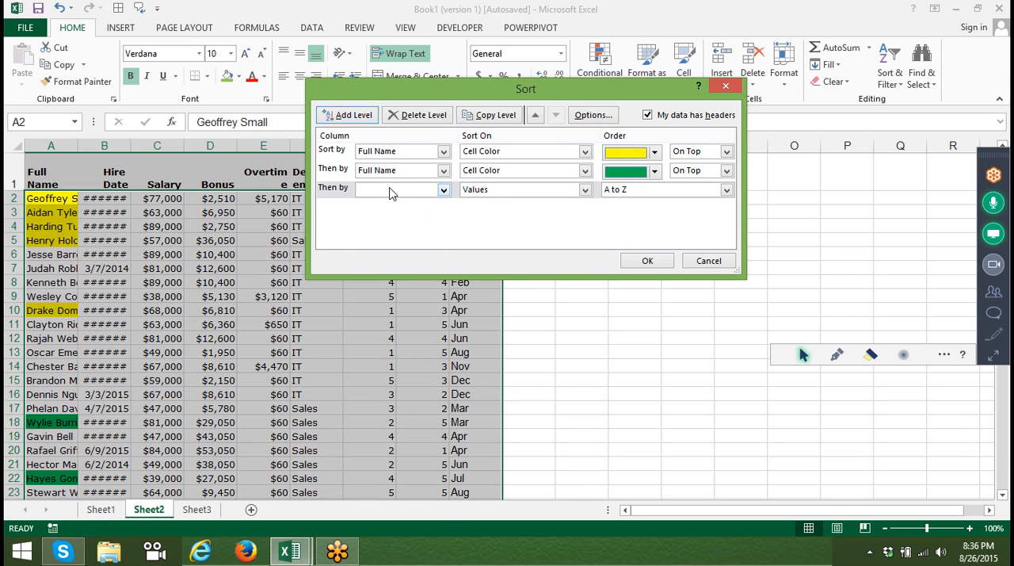
pyautogui.click(390, 190)
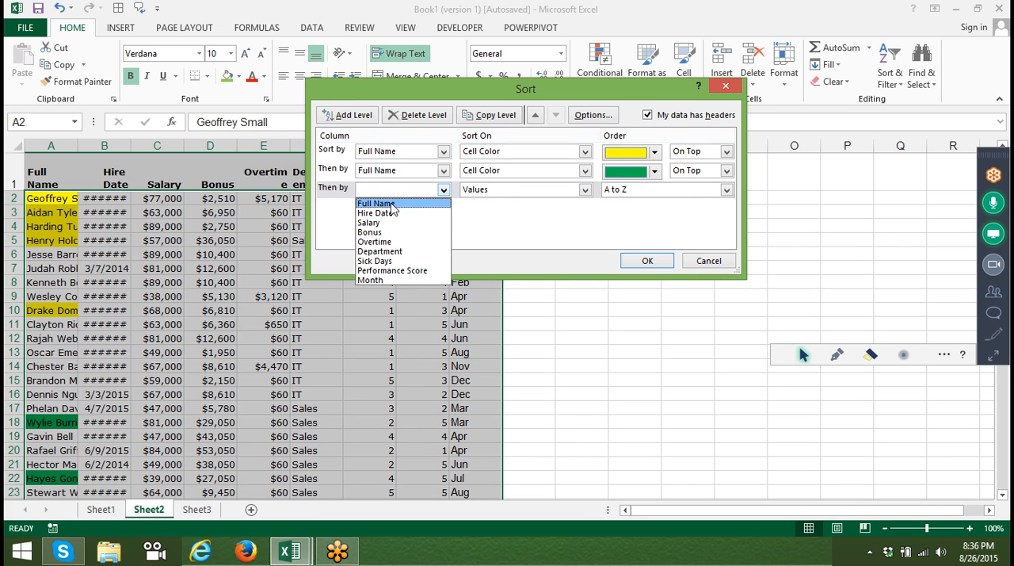
pyautogui.click(386, 203)
pyautogui.click(477, 191)
pyautogui.click(481, 214)
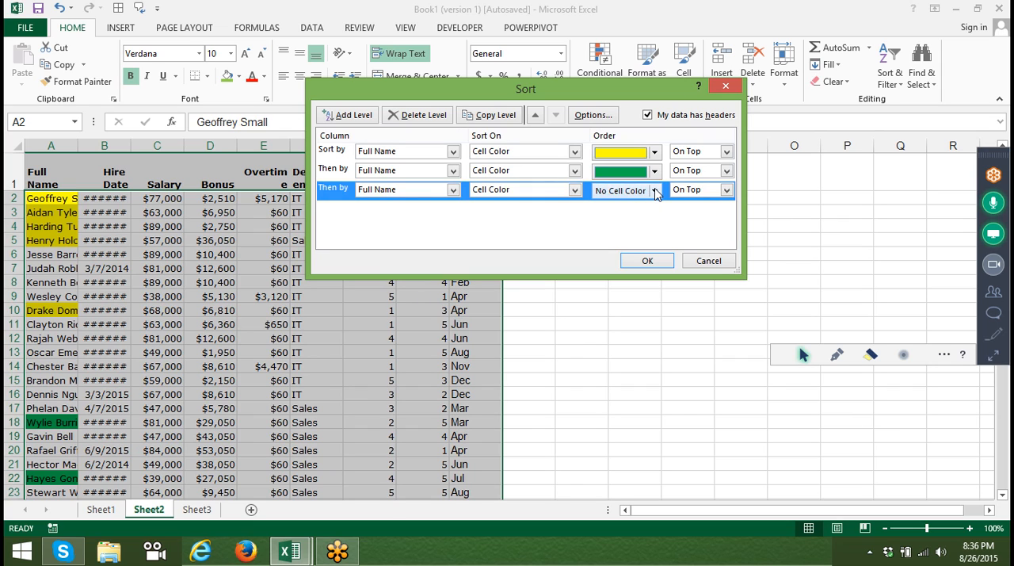
pyautogui.click(656, 192)
pyautogui.click(623, 228)
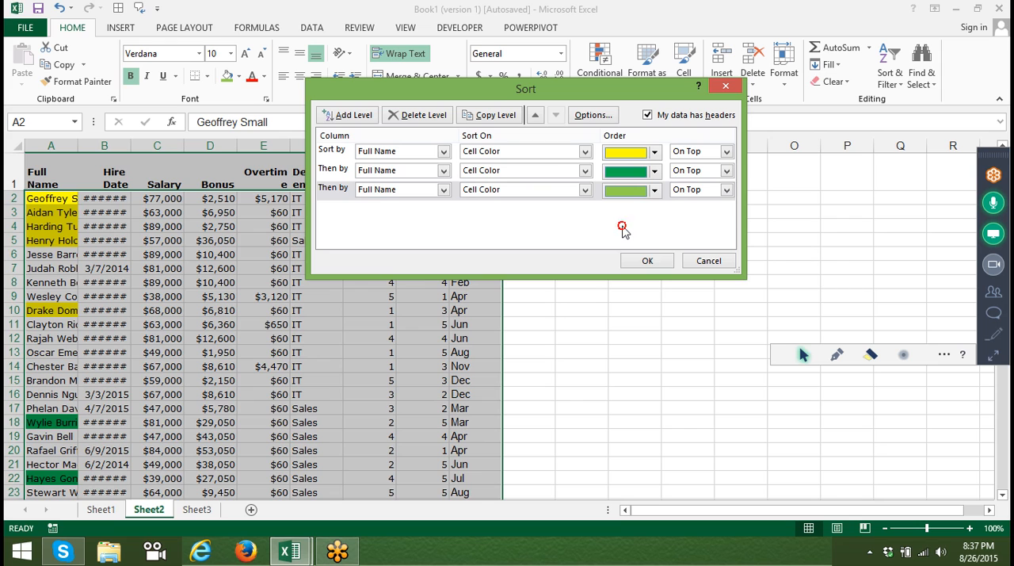
pyautogui.click(645, 256)
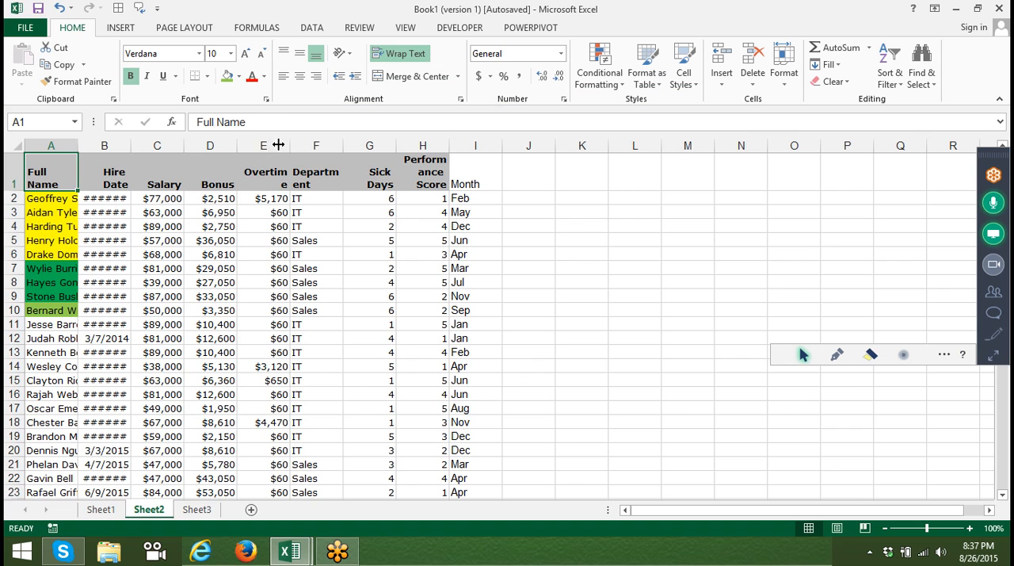
# Apply the 3 Arrows (Gray) conditional formatting icon set to the Sick Days column.
pyautogui.click(373, 143)
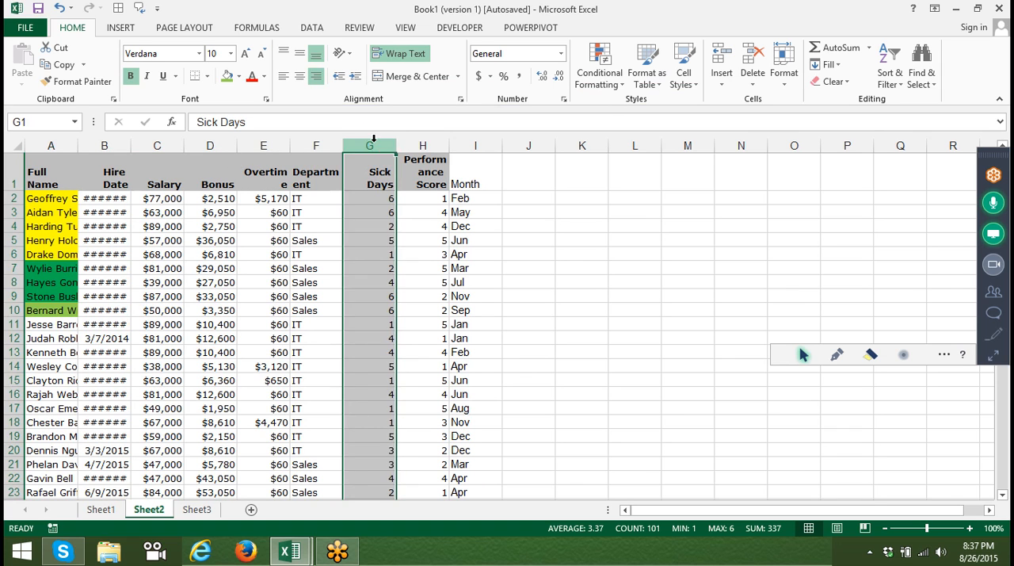
pyautogui.click(599, 69)
pyautogui.moveTo(613, 222)
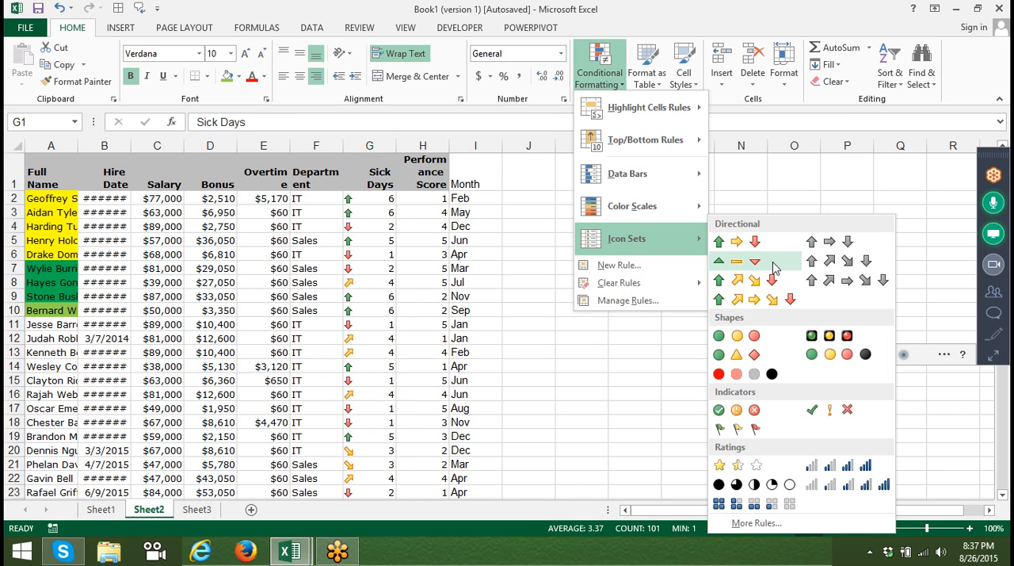
pyautogui.click(819, 246)
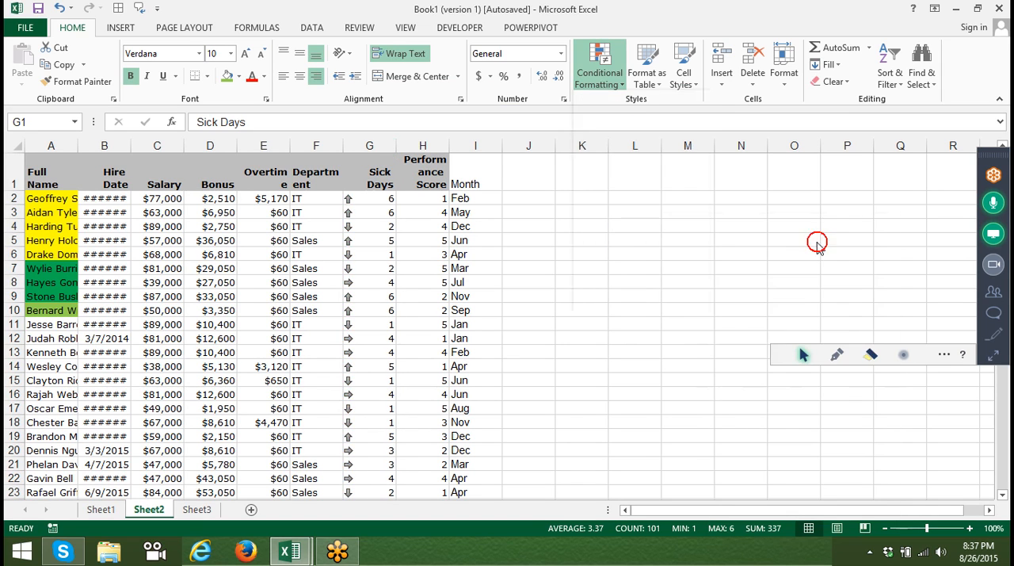
pyautogui.click(390, 282)
# Reopen the table's custom sort and delete the yellow and green Full Name levels.
pyautogui.click(67, 173)
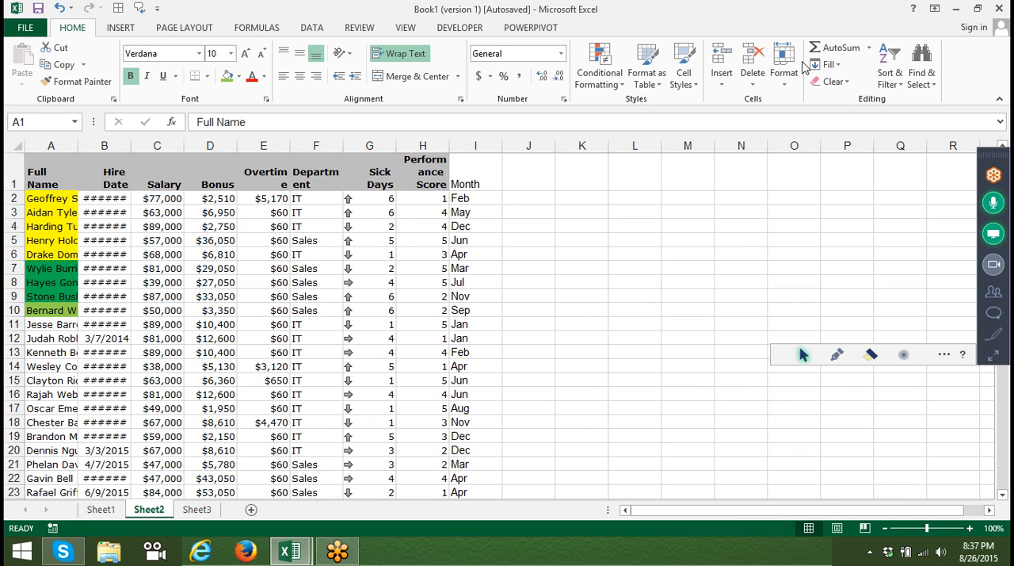
pyautogui.click(891, 77)
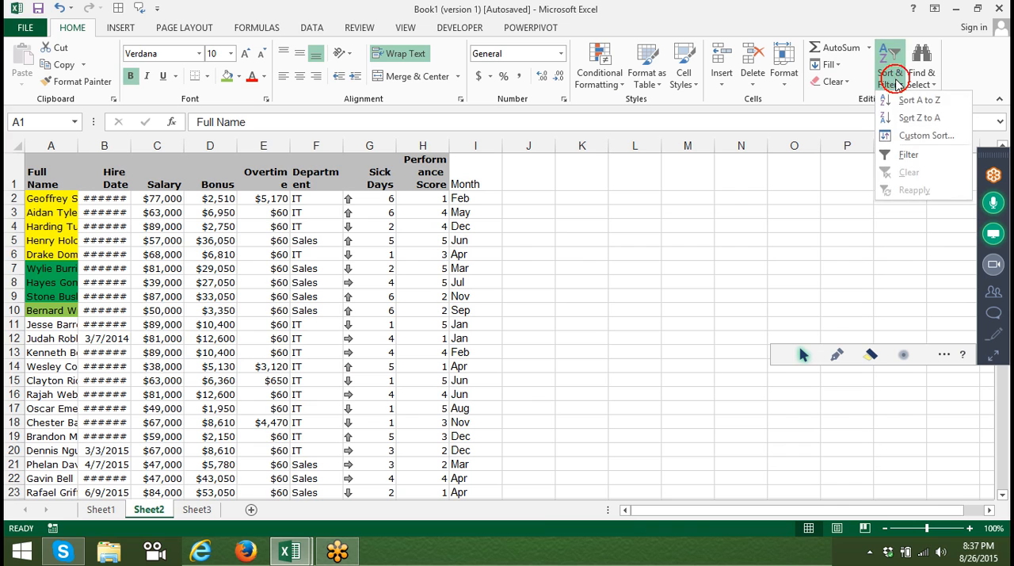
pyautogui.click(908, 135)
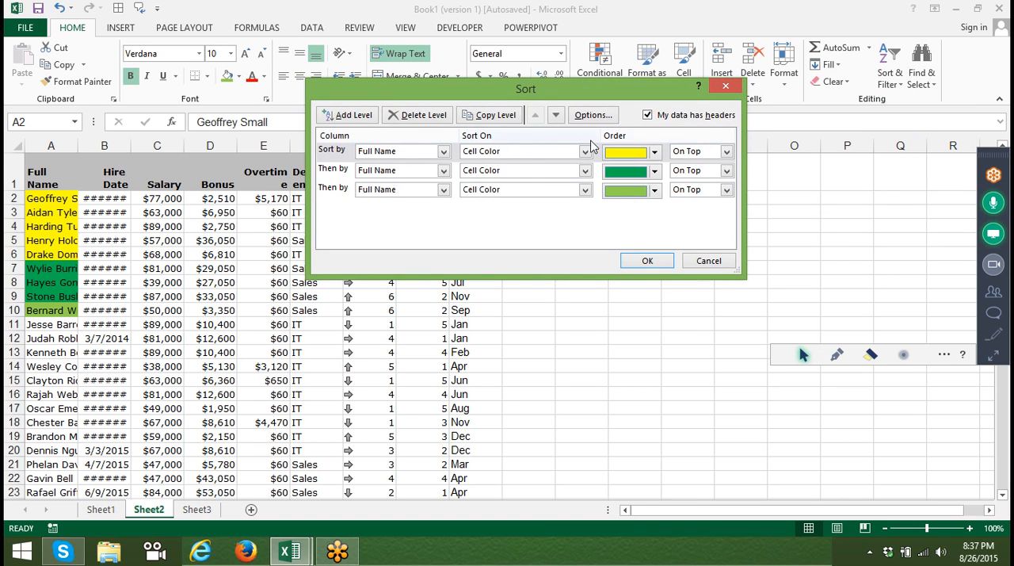
pyautogui.click(424, 120)
pyautogui.click(420, 120)
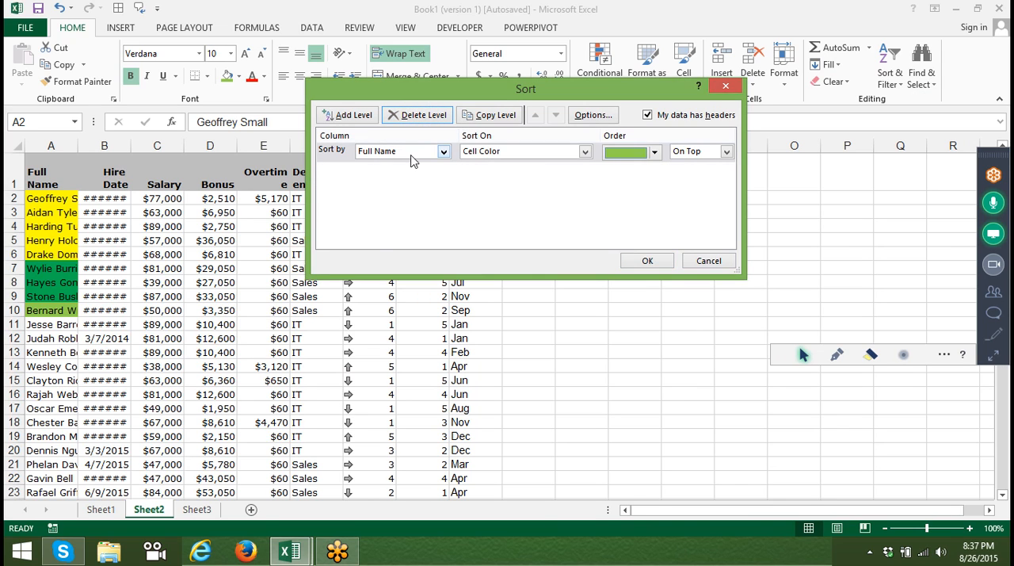
# Change the remaining level to Sick Days, sorted on Cell Icon with the gray down arrow On Top, and apply the sort.
pyautogui.click(409, 154)
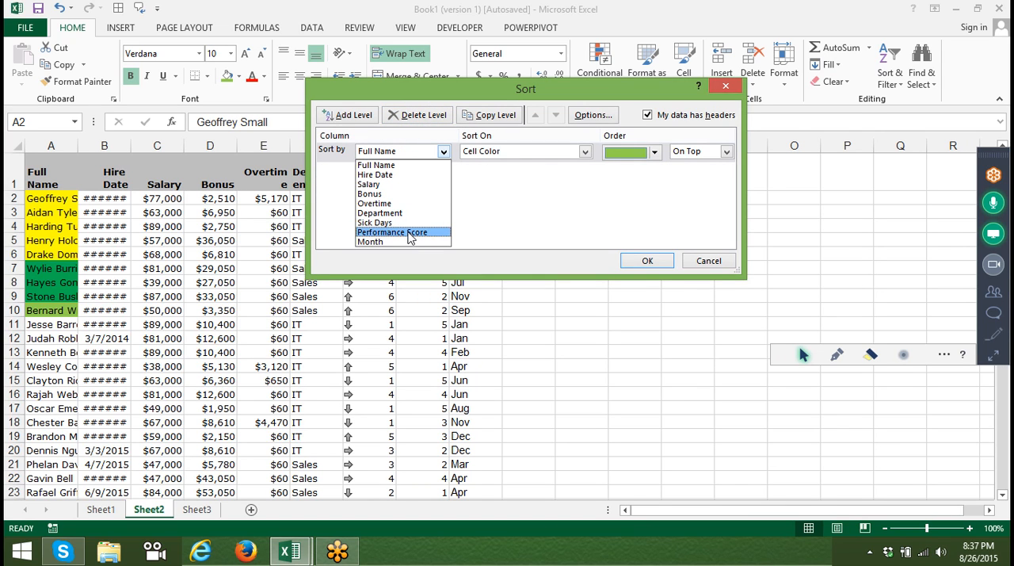
pyautogui.click(410, 233)
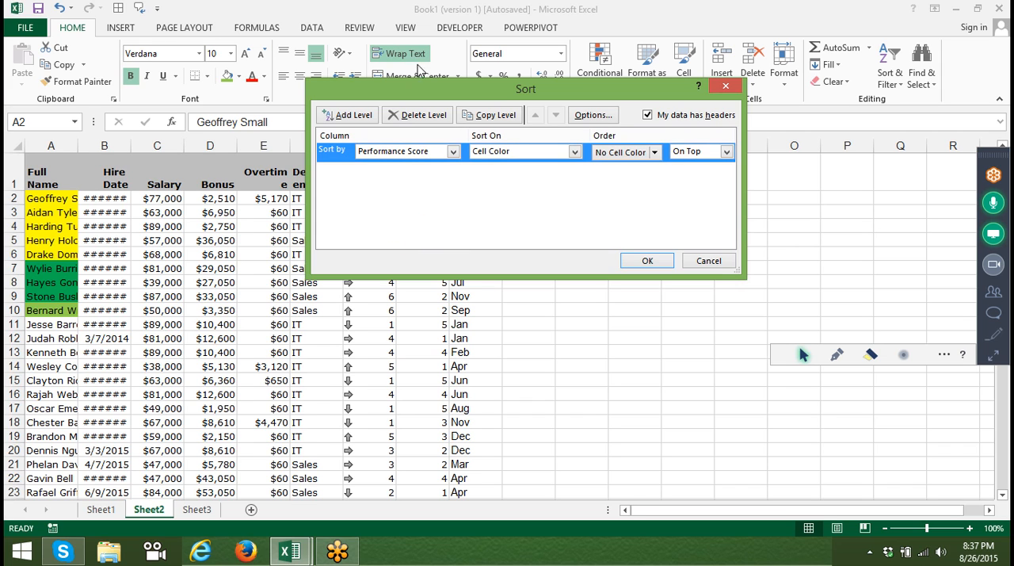
pyautogui.moveTo(419, 88); pyautogui.dragTo(561, 114)
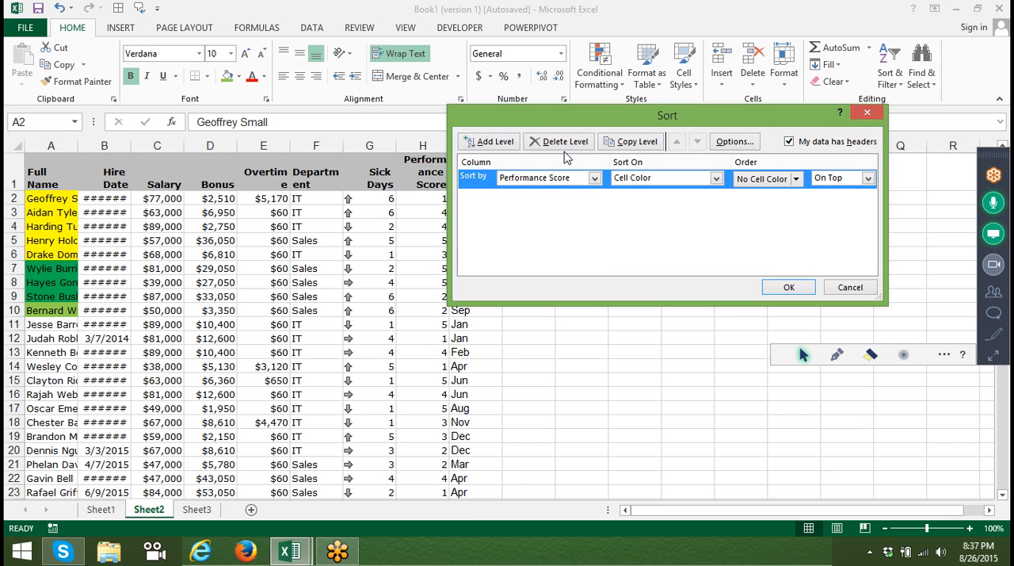
pyautogui.click(561, 182)
pyautogui.click(560, 182)
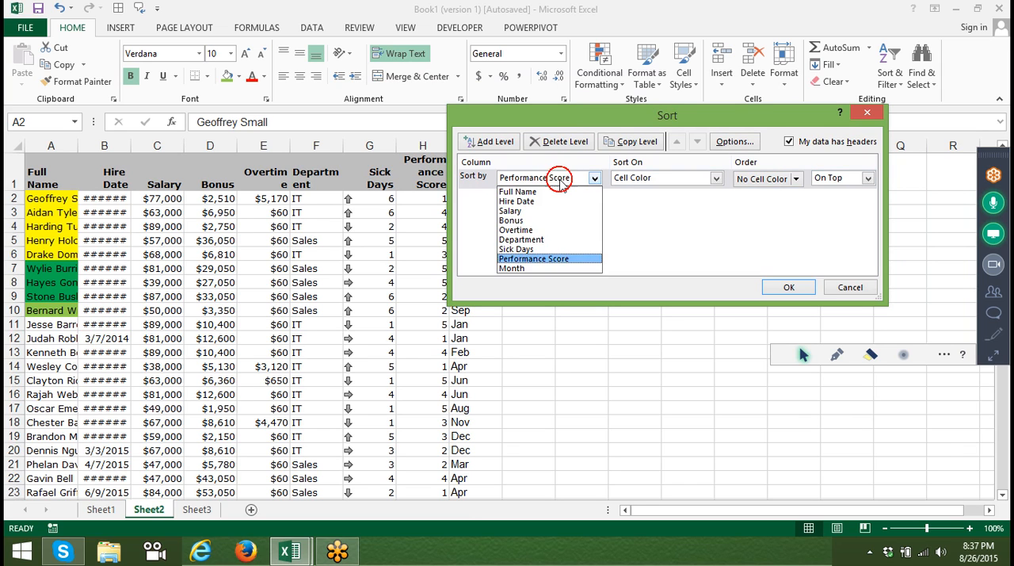
pyautogui.click(553, 250)
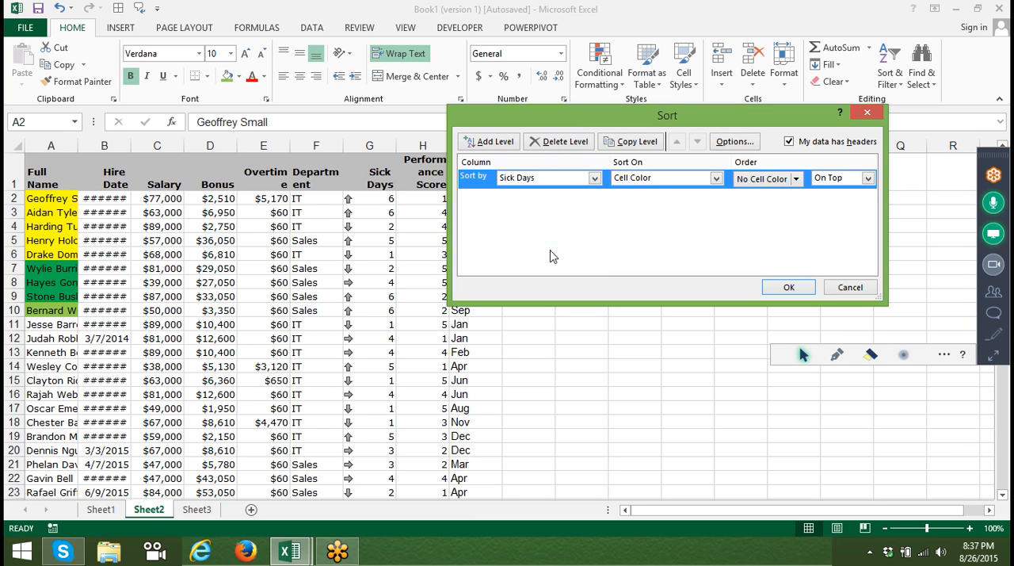
pyautogui.click(656, 183)
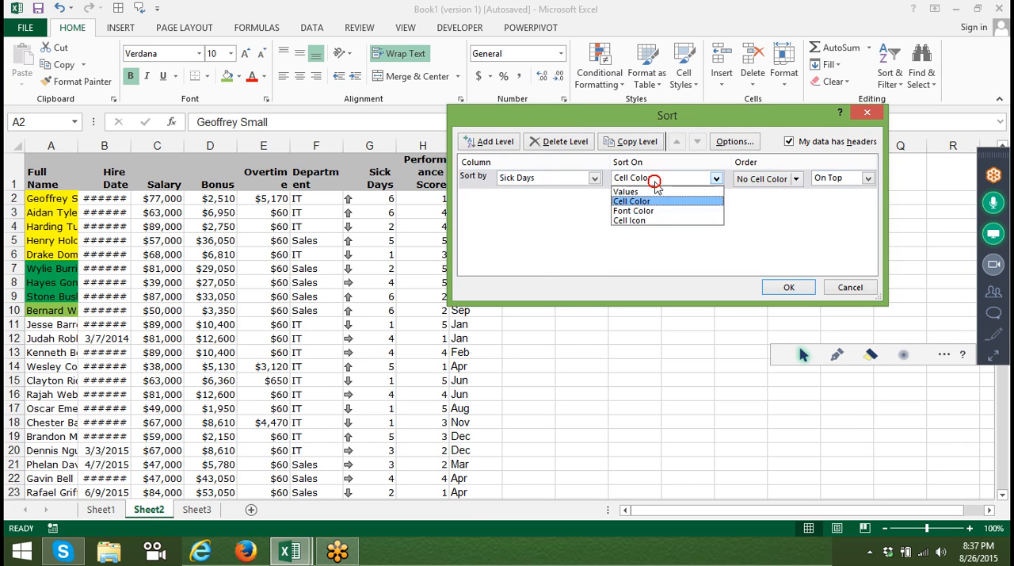
pyautogui.click(657, 221)
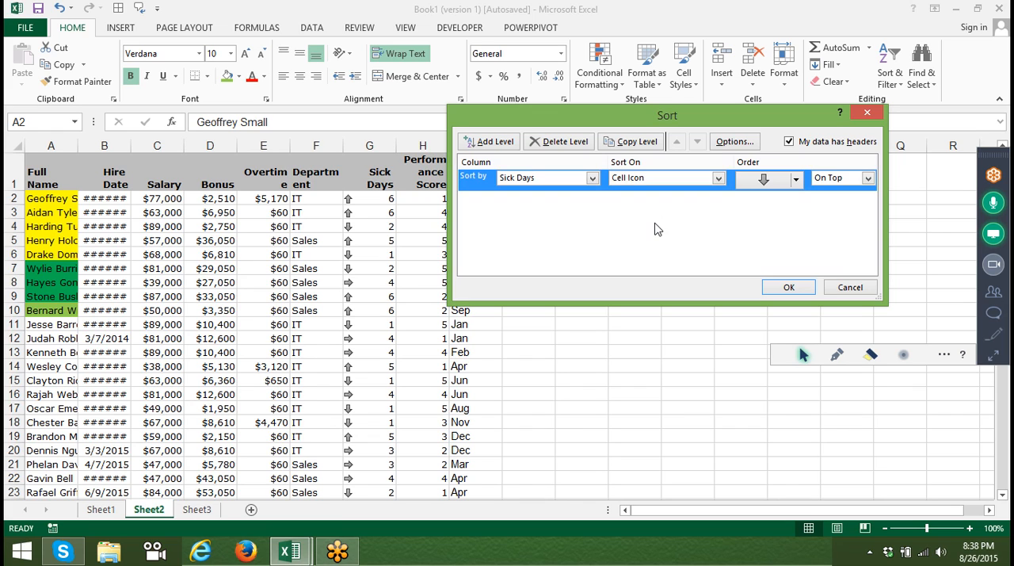
pyautogui.click(795, 180)
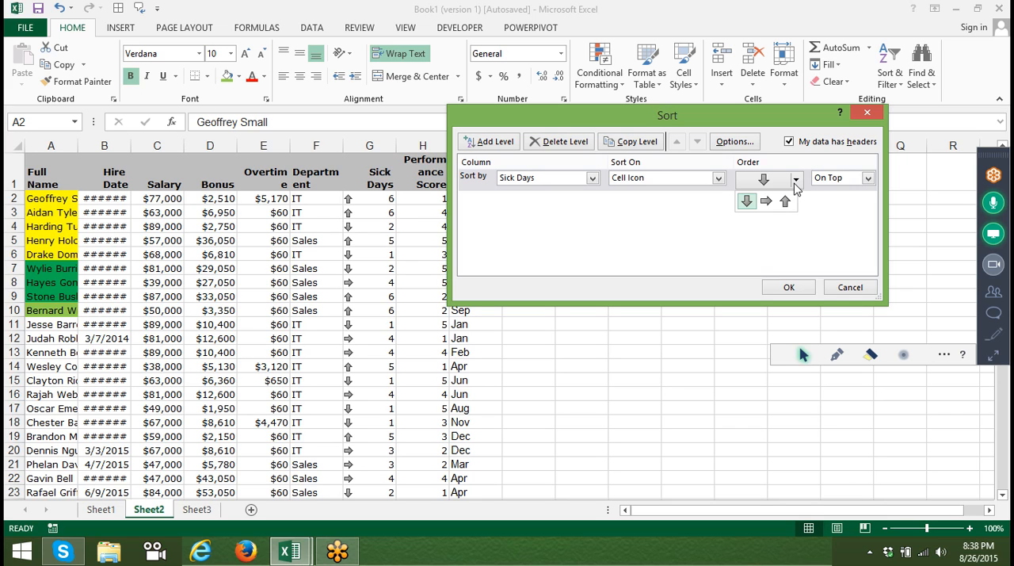
pyautogui.click(747, 201)
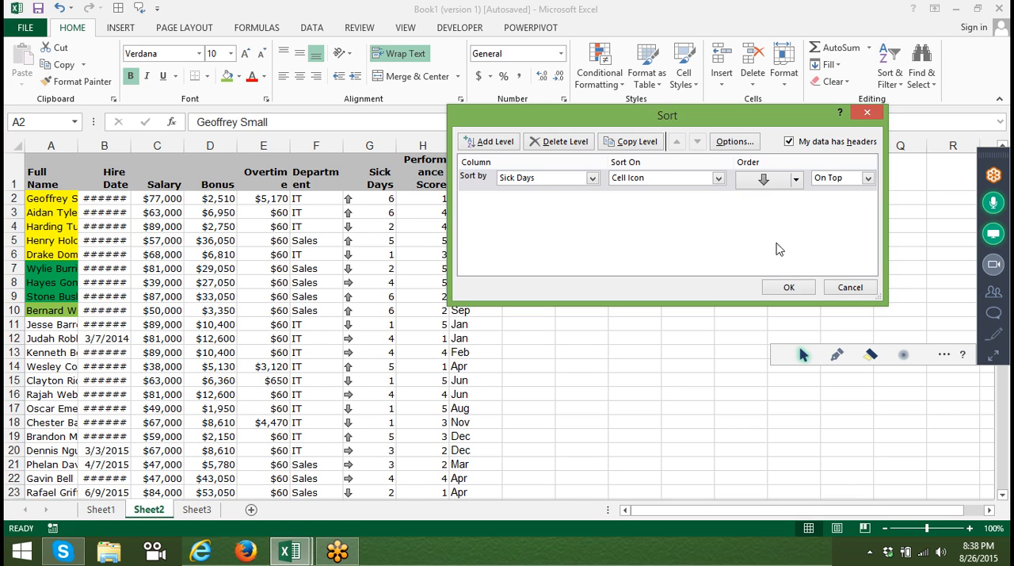
pyautogui.click(791, 287)
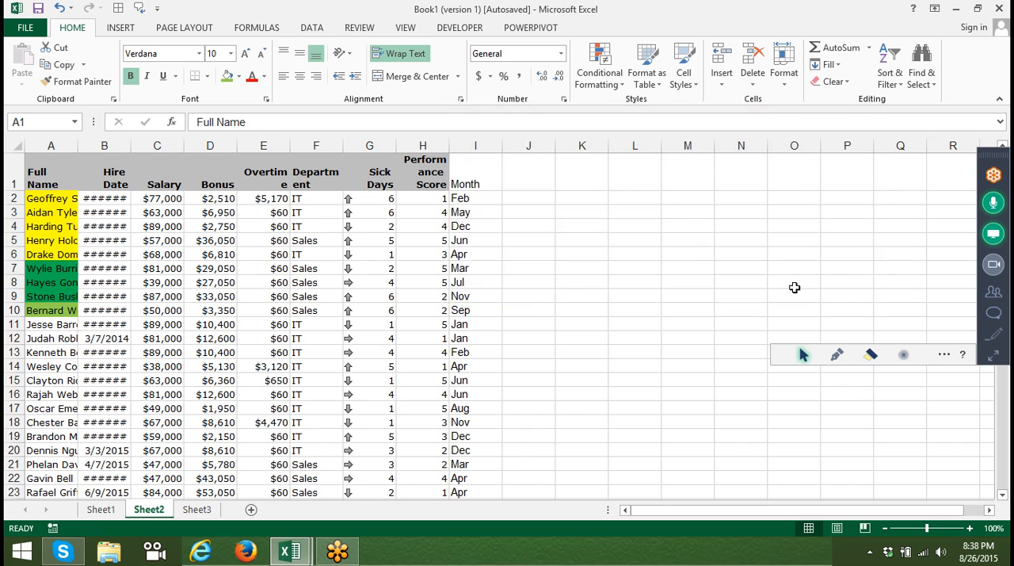
# Save the workbook as "data" in the 2015 folder on drive E.
pyautogui.click(402, 238)
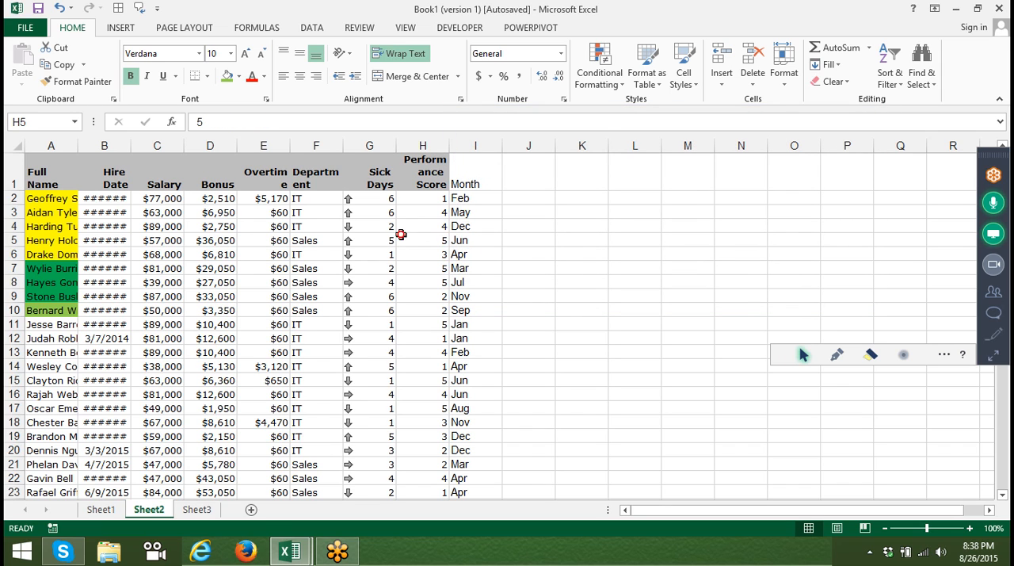
pyautogui.click(375, 237)
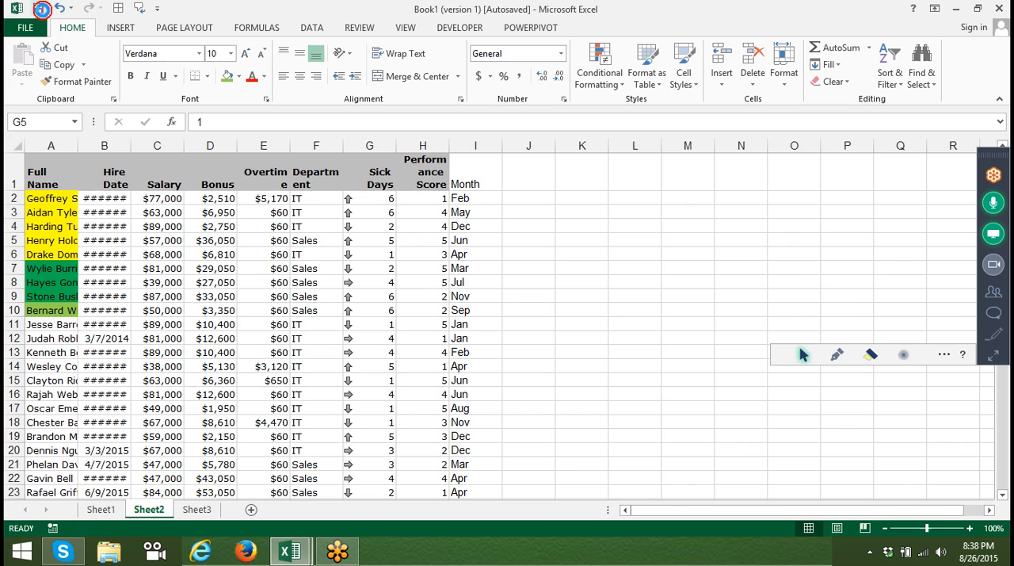
pyautogui.click(38, 9)
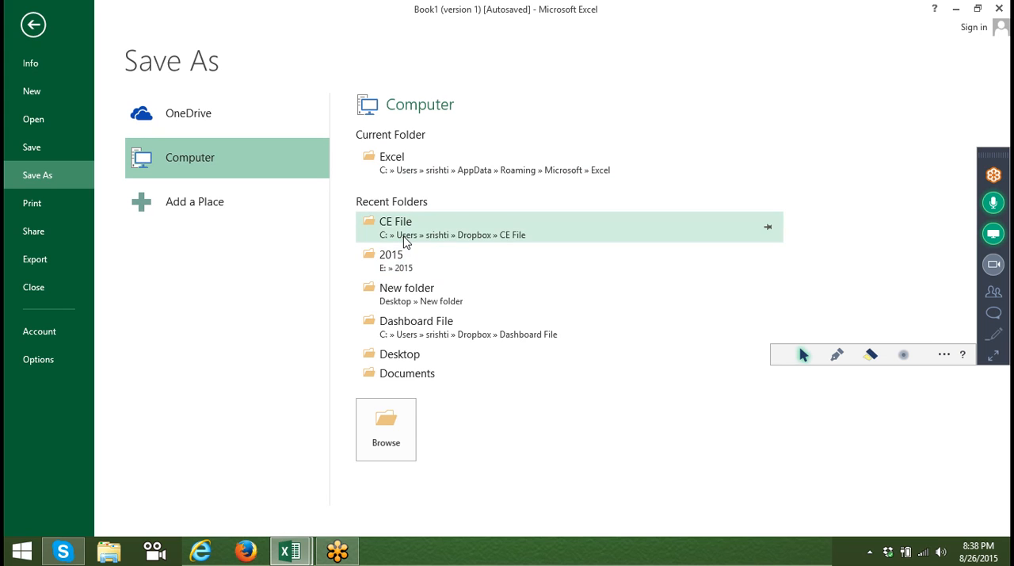
pyautogui.click(403, 266)
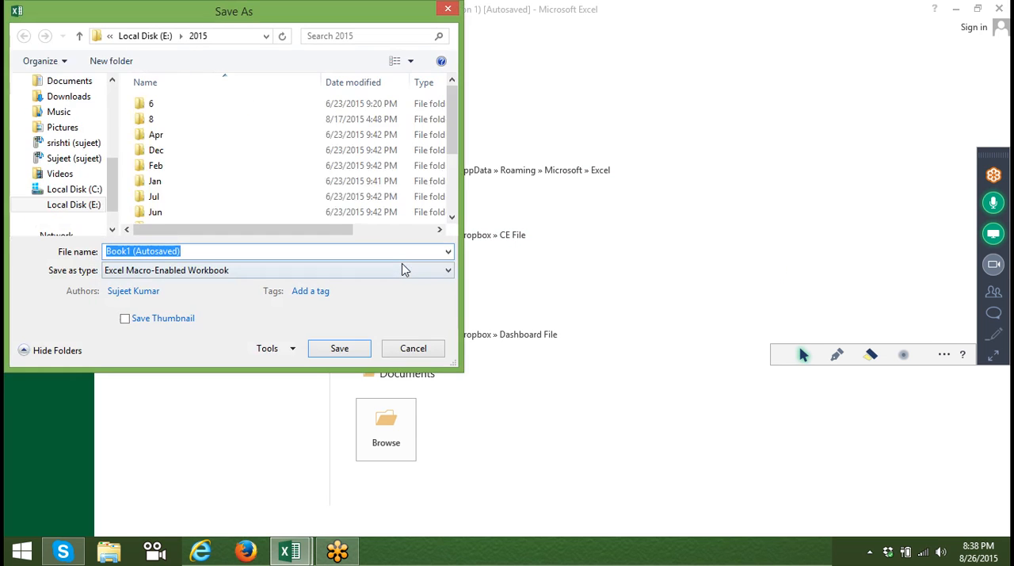
pyautogui.write('data')
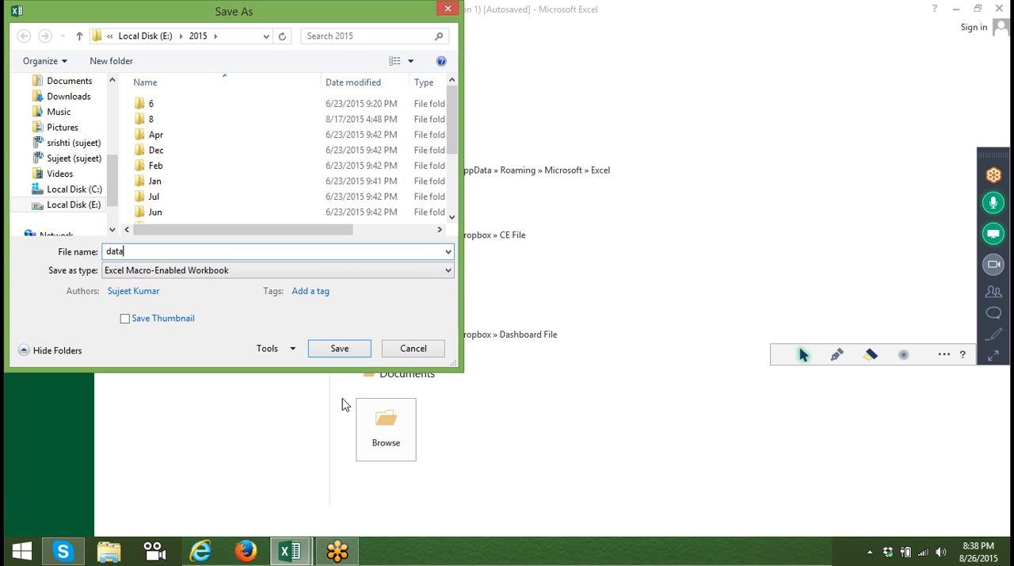
pyautogui.click(340, 348)
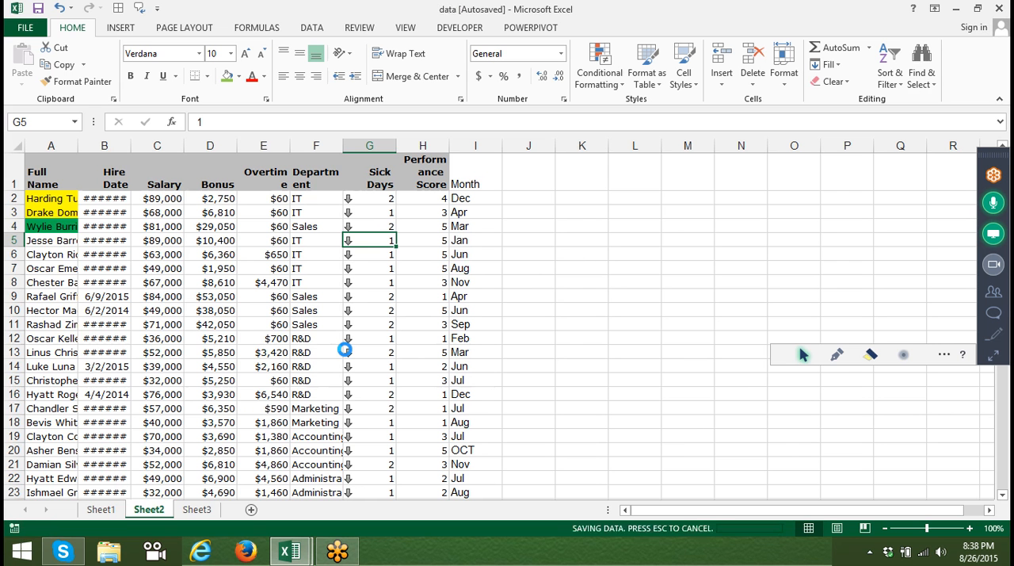
# Examine the order of the arrow icons down the sorted Sick Days column.
pyautogui.press('Down')
pyautogui.press('Down')
pyautogui.press('Down')
pyautogui.press('Down')
pyautogui.press('Down')
pyautogui.press('Down')
pyautogui.press('Down')
pyautogui.press('Down')
pyautogui.press('Down')
pyautogui.press('Down')
pyautogui.press('Down')
pyautogui.press('Down')
pyautogui.press('Down')
pyautogui.press('Down')
pyautogui.press('Down')
pyautogui.press('Down')
pyautogui.press('Down')
pyautogui.press('Down')
pyautogui.press('Down')
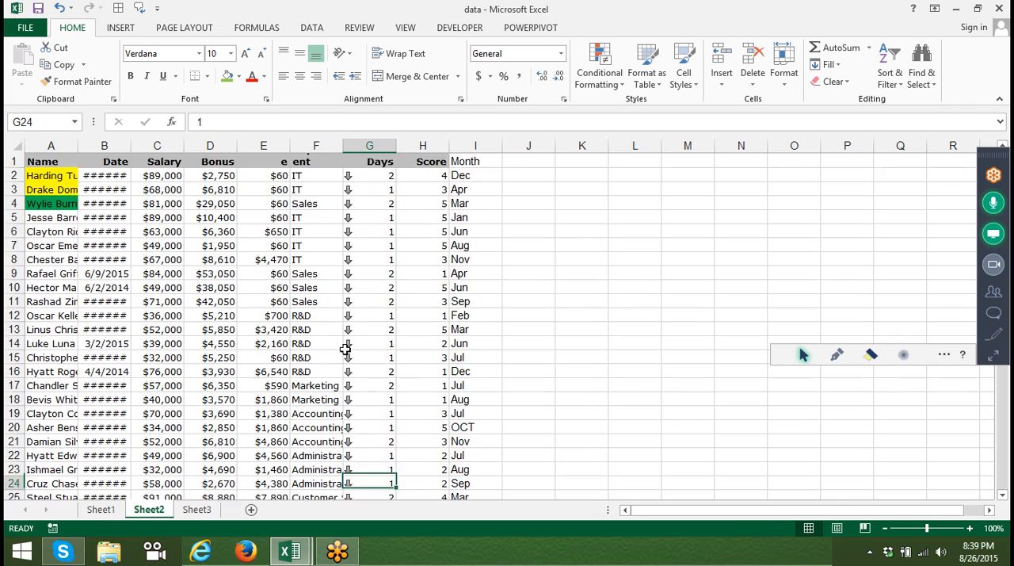
pyautogui.press('Down')
pyautogui.press('Down')
pyautogui.press('Down')
pyautogui.press('Down')
pyautogui.press('Down')
pyautogui.press('Down')
pyautogui.press('Down')
pyautogui.press('Down')
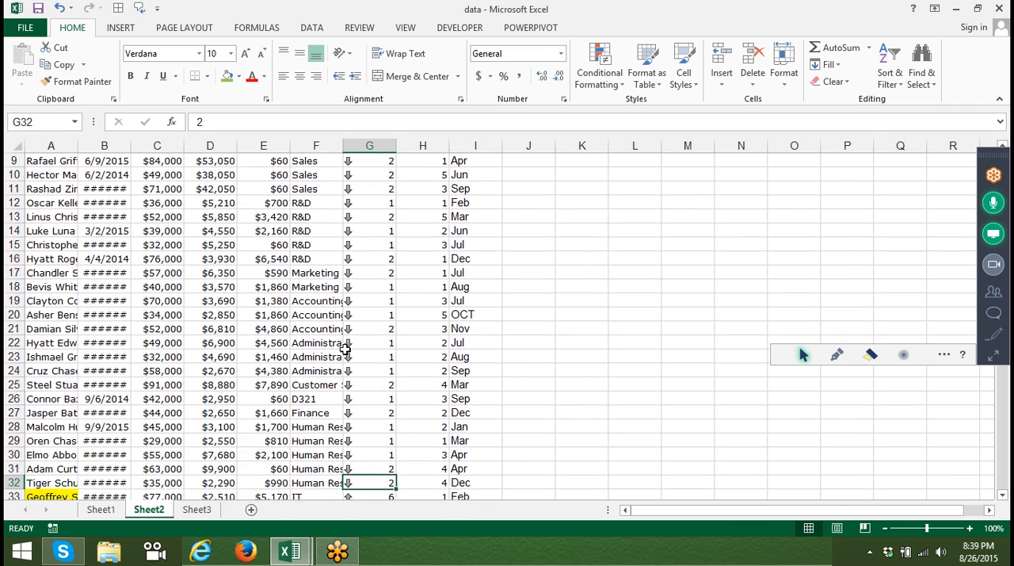
pyautogui.hotkey('ctrl', 'Up')
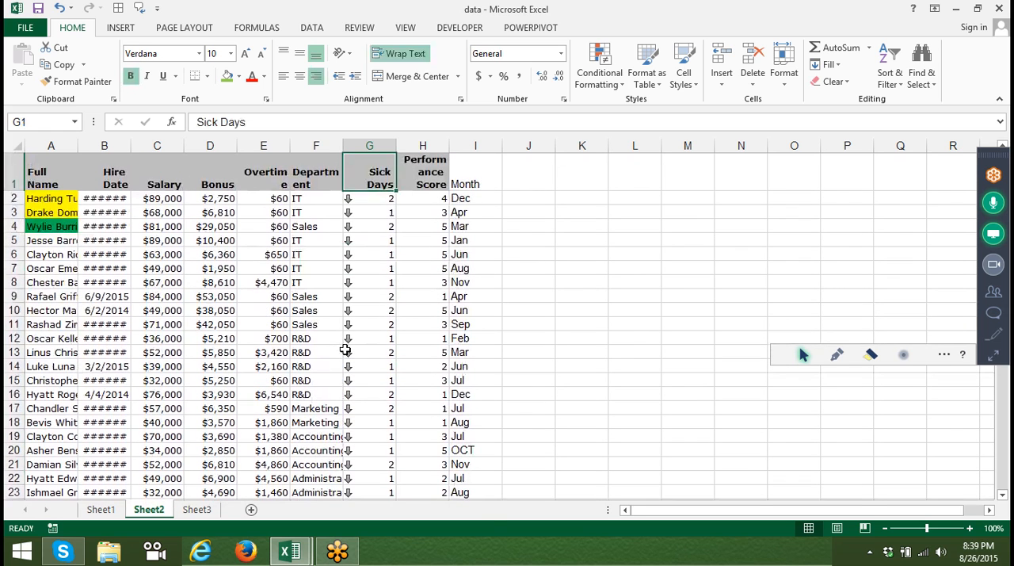
pyautogui.press('Down')
pyautogui.press('Down')
pyautogui.press('Down')
pyautogui.press('Down')
pyautogui.press('Down')
pyautogui.press('Down')
pyautogui.press('Down')
pyautogui.press('Down')
pyautogui.press('Down')
pyautogui.press('Down')
pyautogui.press('Down')
pyautogui.press('Down')
pyautogui.press('Down')
pyautogui.press('Down')
pyautogui.press('Down')
pyautogui.press('Down')
pyautogui.press('Down')
pyautogui.press('Down')
pyautogui.press('Down')
pyautogui.press('Down')
pyautogui.press('Down')
pyautogui.press('Down')
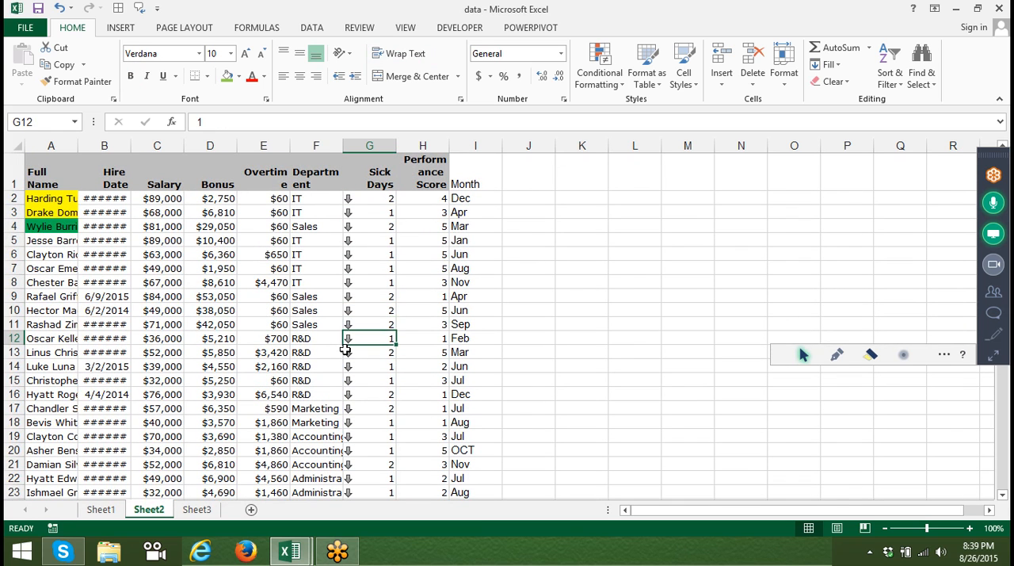
pyautogui.press('Down')
pyautogui.press('Up')
pyautogui.press('Up')
pyautogui.press('Up')
pyautogui.press('Up')
pyautogui.press('Up')
pyautogui.press('Up')
pyautogui.press('Up')
pyautogui.press('Up')
pyautogui.press('Up')
pyautogui.press('Up')
pyautogui.press('Up')
pyautogui.press('Up')
pyautogui.press('Up')
pyautogui.press('Up')
pyautogui.press('Up')
pyautogui.press('Up')
pyautogui.press('Up')
pyautogui.press('Up')
pyautogui.press('Up')
pyautogui.press('Up')
pyautogui.press('Up')
pyautogui.press('Up')
pyautogui.press('Up')
pyautogui.press('Up')
pyautogui.press('Up')
pyautogui.press('Up')
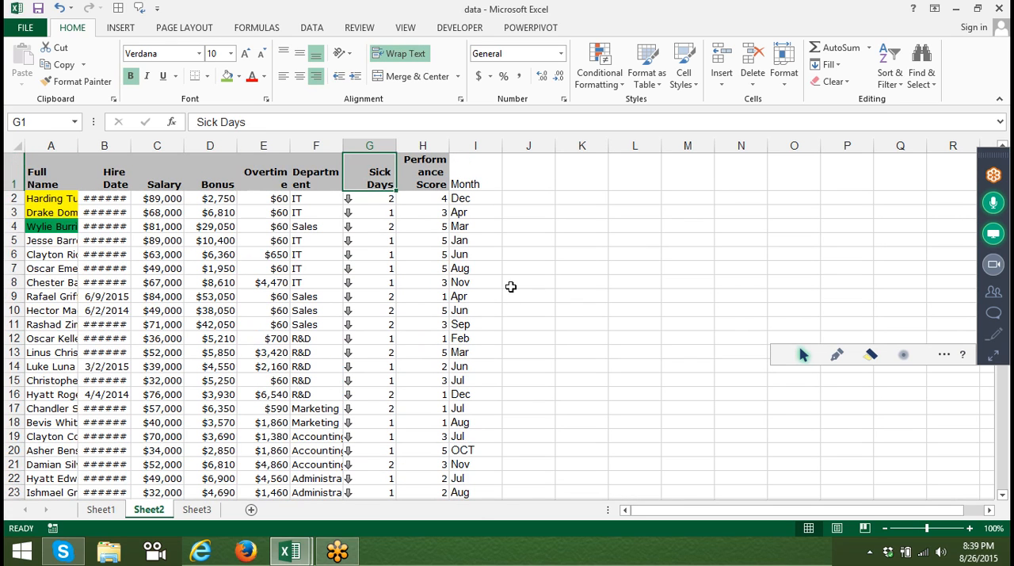
pyautogui.click(932, 87)
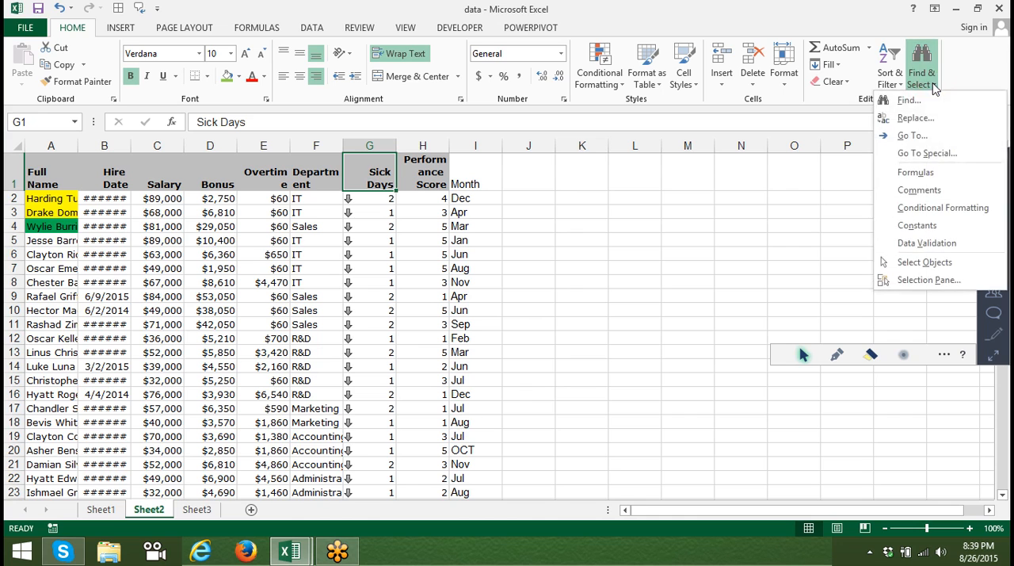
pyautogui.click(923, 154)
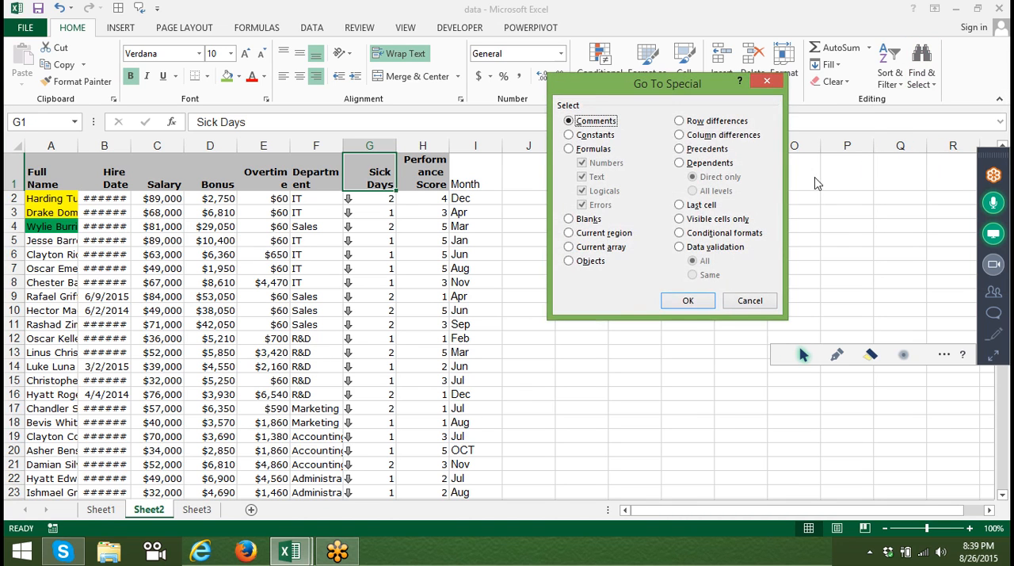
pyautogui.click(763, 300)
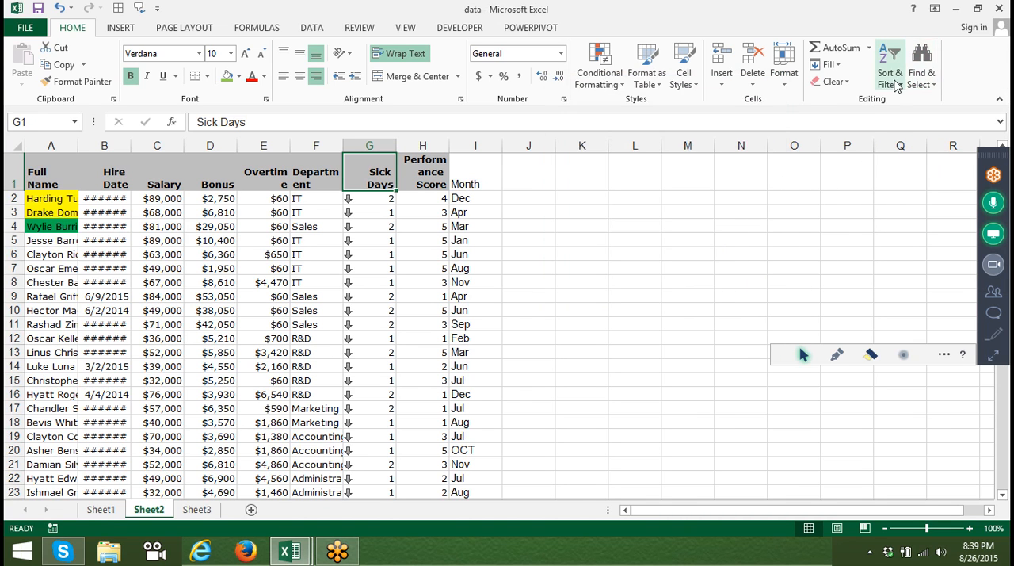
pyautogui.click(889, 71)
pyautogui.click(925, 136)
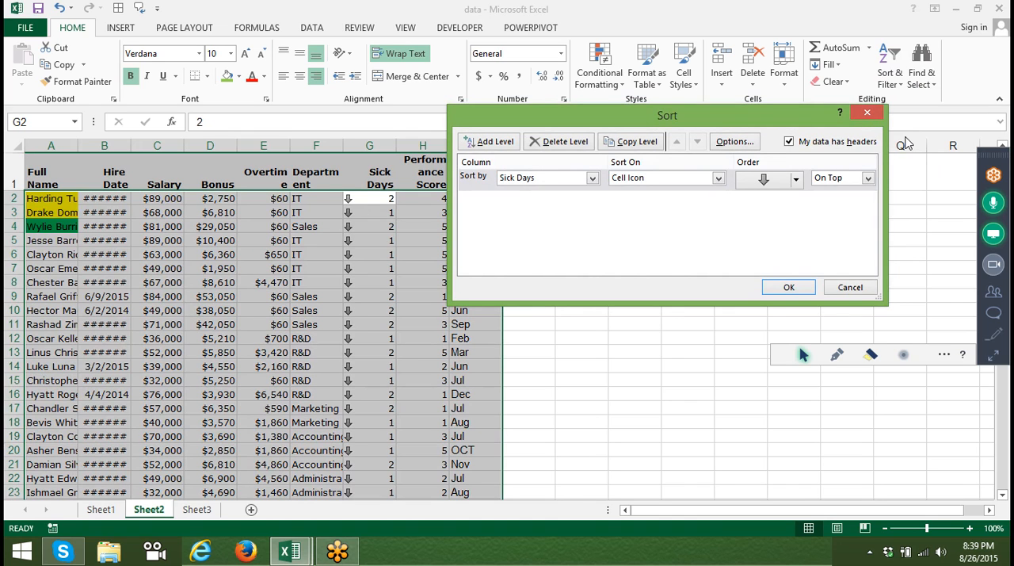
pyautogui.press('Escape')
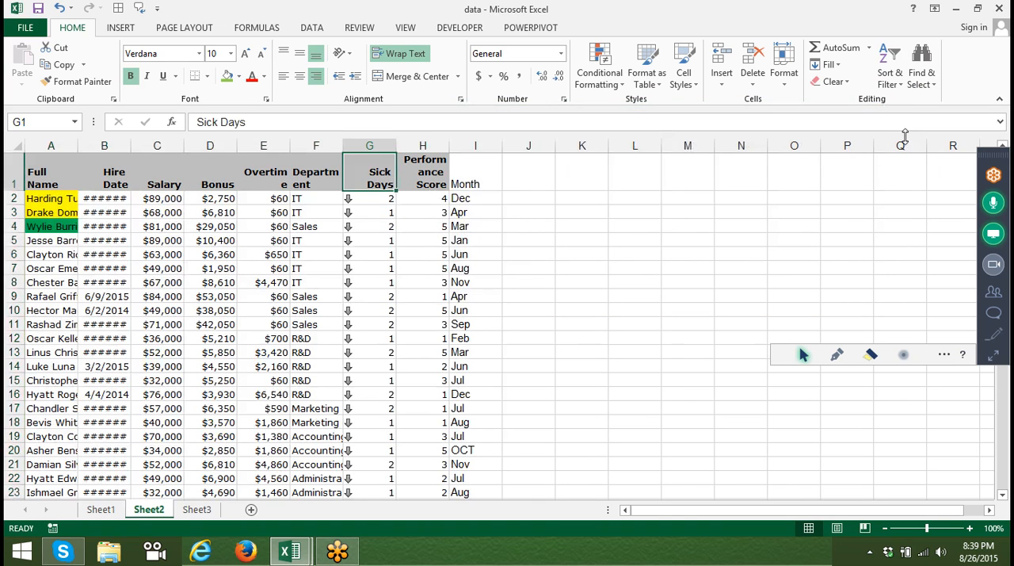
# Replace the department in cell F14 with SALES in capital letters.
pyautogui.press('Down')
pyautogui.press('Down')
pyautogui.press('Down')
pyautogui.press('Down')
pyautogui.press('Down')
pyautogui.press('Down')
pyautogui.press('Down')
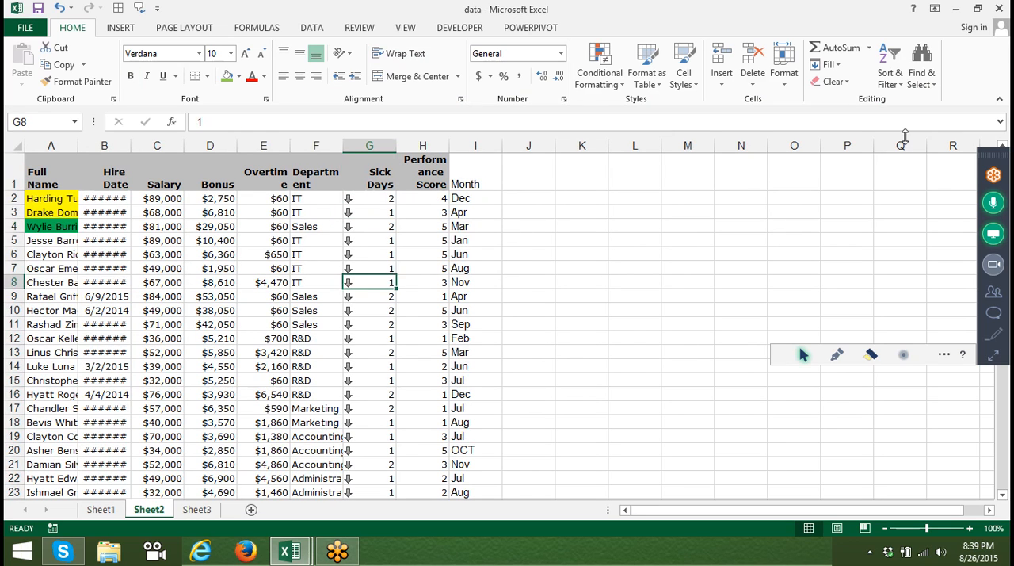
pyautogui.press('Left')
pyautogui.press('Down')
pyautogui.press('Down')
pyautogui.press('Down')
pyautogui.press('Down')
pyautogui.press('Down')
pyautogui.press('Down')
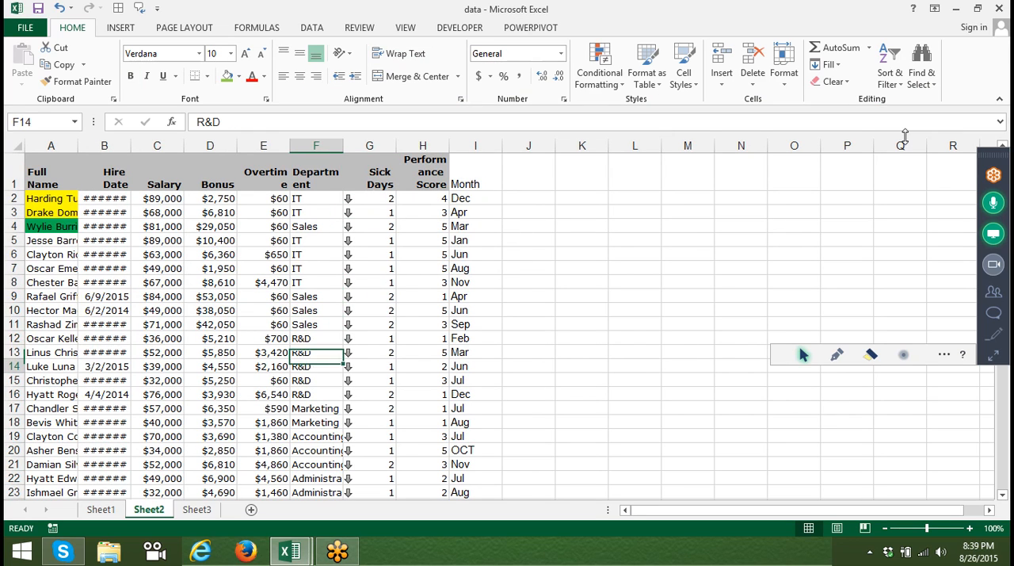
pyautogui.write('Sales')
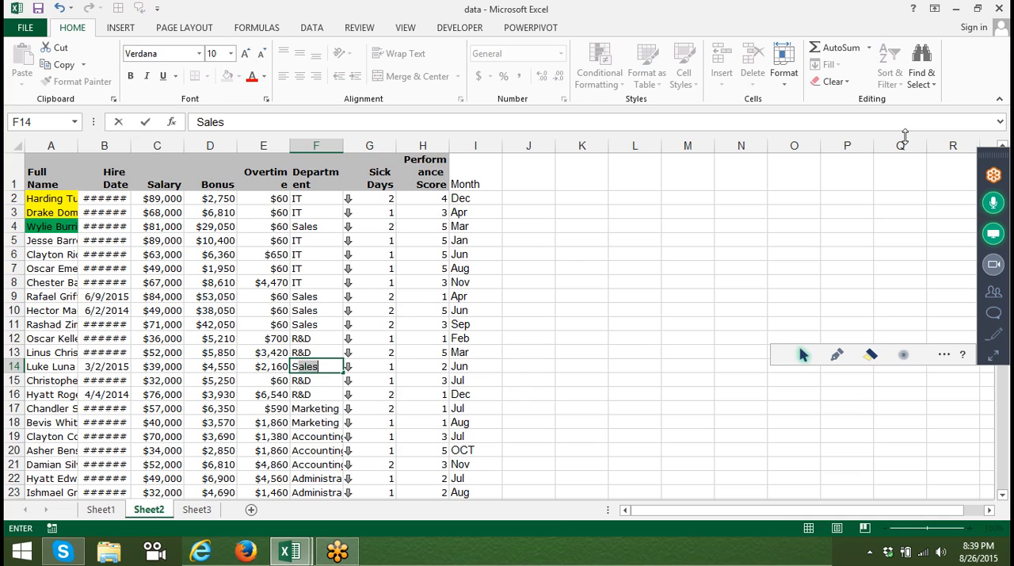
pyautogui.write('A')
pyautogui.press('BackSpace')
pyautogui.write('LES')
pyautogui.press('Return')
# Copy the SALES entry from F14 and paste it into cells F7 and F2.
pyautogui.press('Up')
pyautogui.hotkey('ctrl', 'c')
pyautogui.press('Up')
pyautogui.press('Up')
pyautogui.press('Up')
pyautogui.press('Up')
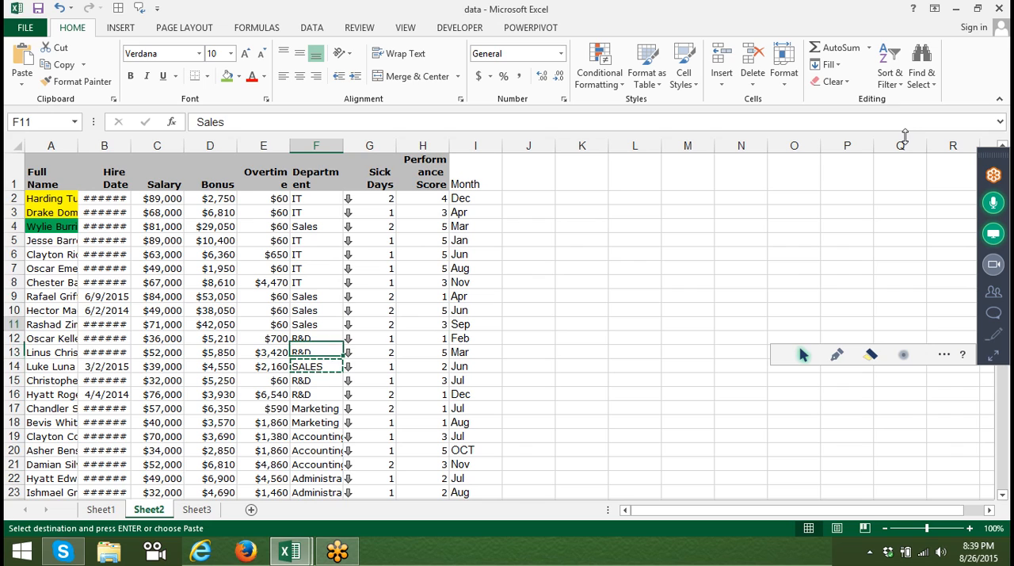
pyautogui.press('Up')
pyautogui.press('Up')
pyautogui.press('Up')
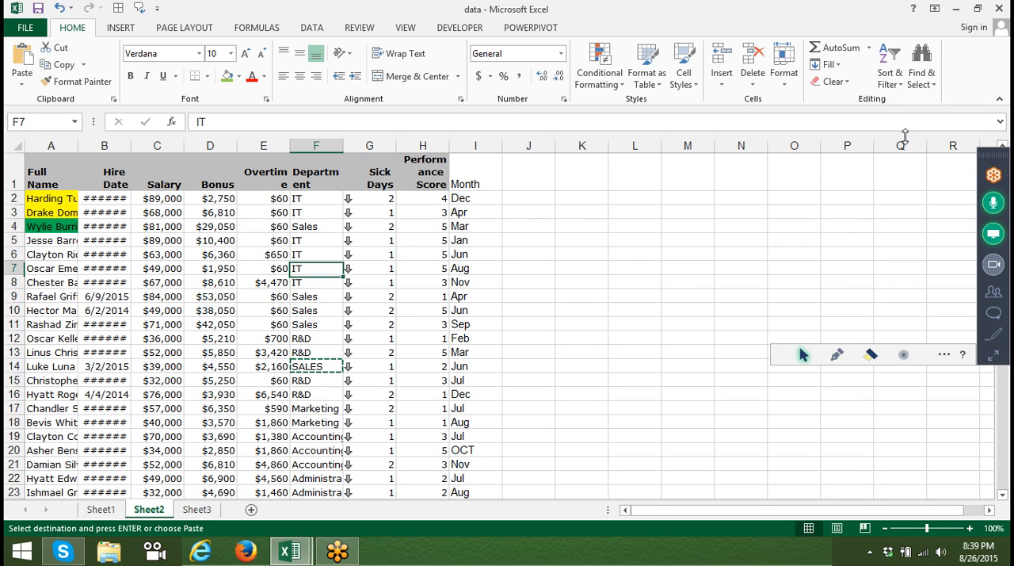
pyautogui.hotkey('ctrl', 'v')
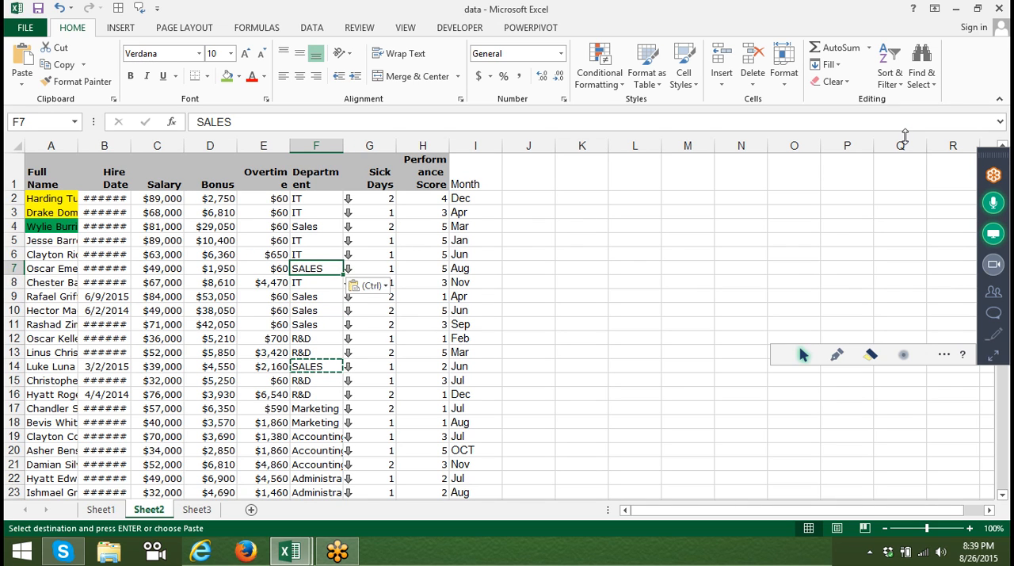
pyautogui.press('Up')
pyautogui.press('Up')
pyautogui.press('Up')
pyautogui.press('Up')
pyautogui.press('Up')
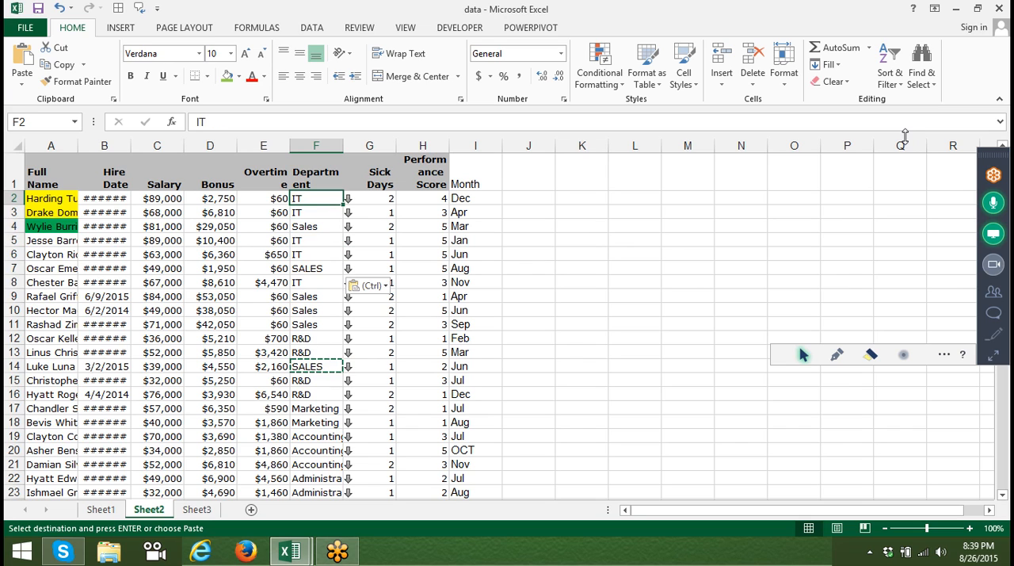
pyautogui.hotkey('ctrl', 'v')
# Paste the copied SALES entry into cells F20 and F29 of the Department column.
pyautogui.press('Down')
pyautogui.press('Down')
pyautogui.press('Down')
pyautogui.press('Down')
pyautogui.press('Down')
pyautogui.press('Down')
pyautogui.press('Down')
pyautogui.press('Down')
pyautogui.press('Down')
pyautogui.press('Down')
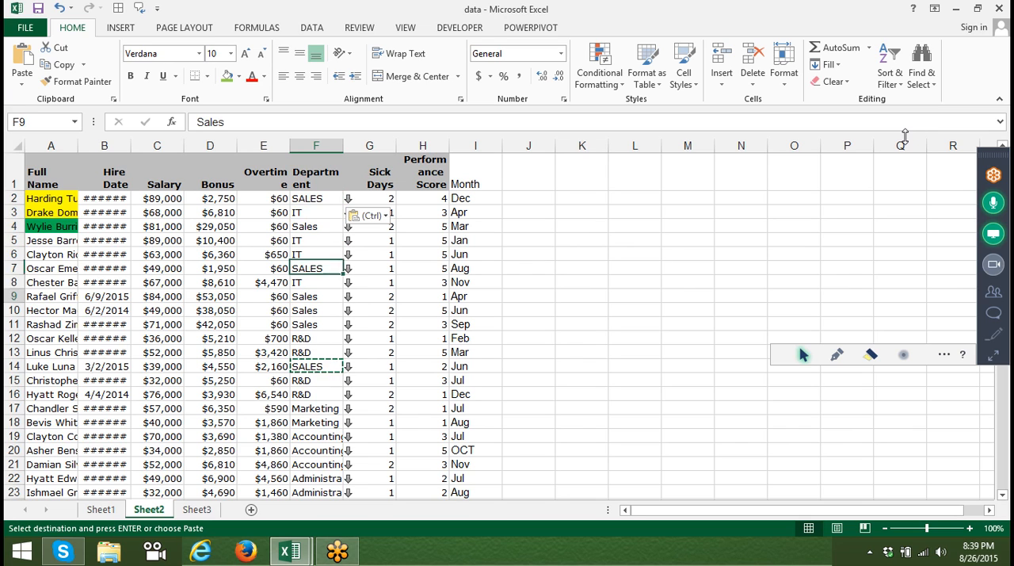
pyautogui.press('Down')
pyautogui.press('Down')
pyautogui.press('Down')
pyautogui.press('Down')
pyautogui.press('Down')
pyautogui.press('Down')
pyautogui.press('Down')
pyautogui.press('Down')
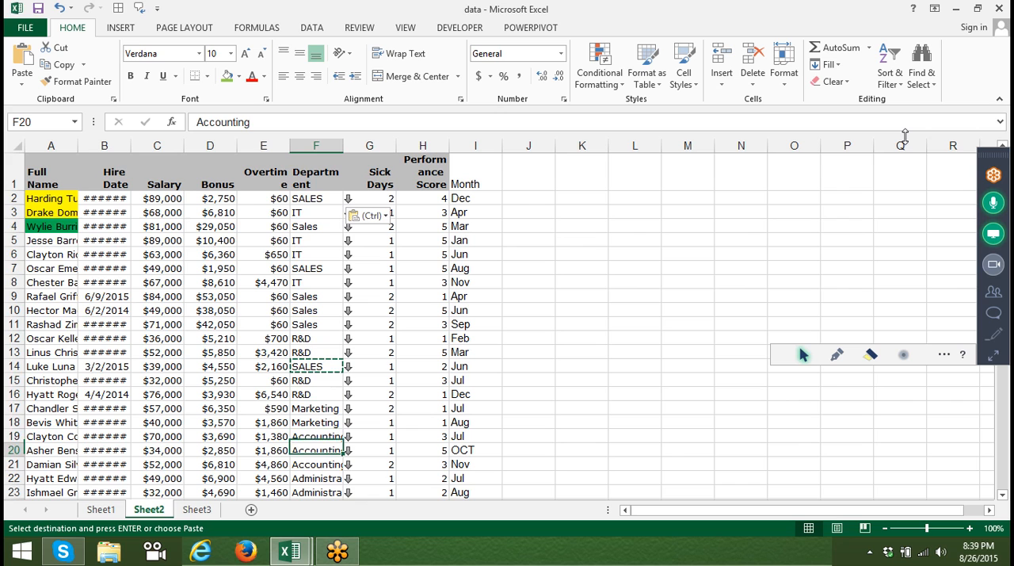
pyautogui.hotkey('ctrl', 'v')
pyautogui.press('Down')
pyautogui.press('Down')
pyautogui.press('Down')
pyautogui.press('Down')
pyautogui.press('Down')
pyautogui.press('Down')
pyautogui.press('Down')
pyautogui.press('Down')
pyautogui.press('Down')
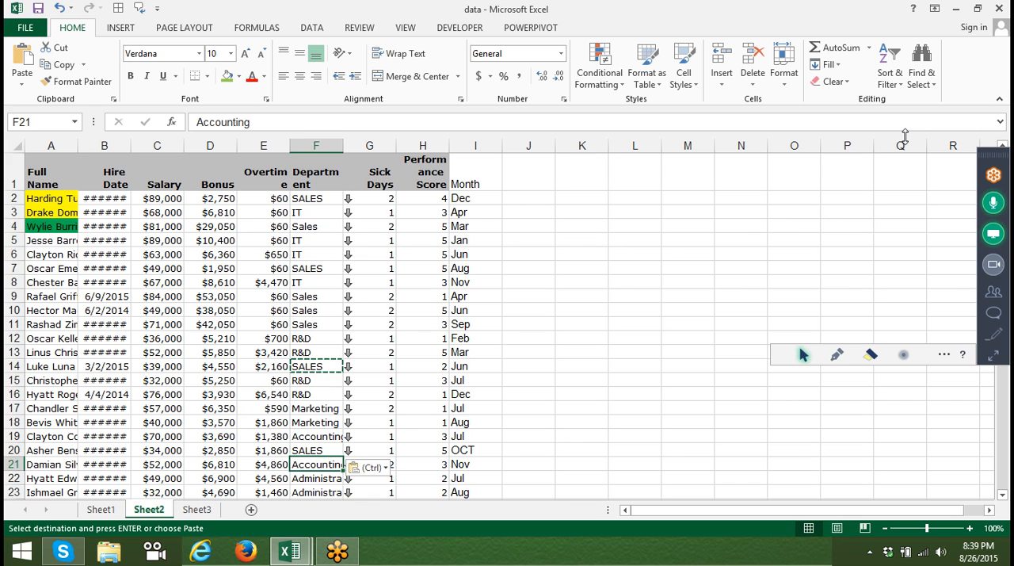
pyautogui.hotkey('ctrl', 'v')
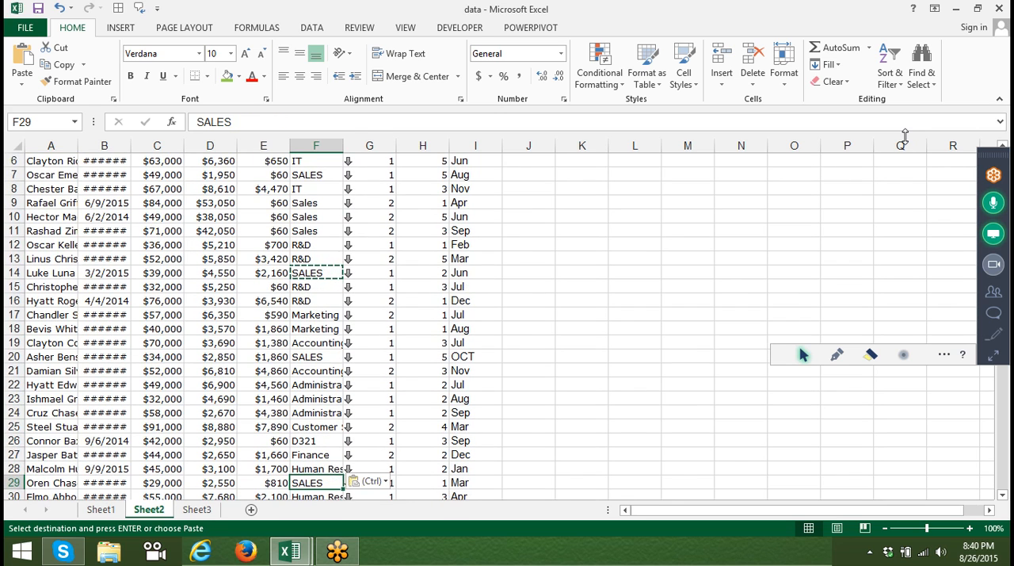
# Paste the SALES entry into cell F32, return to the Department header and end copy mode.
pyautogui.press('Down')
pyautogui.press('Down')
pyautogui.press('Down')
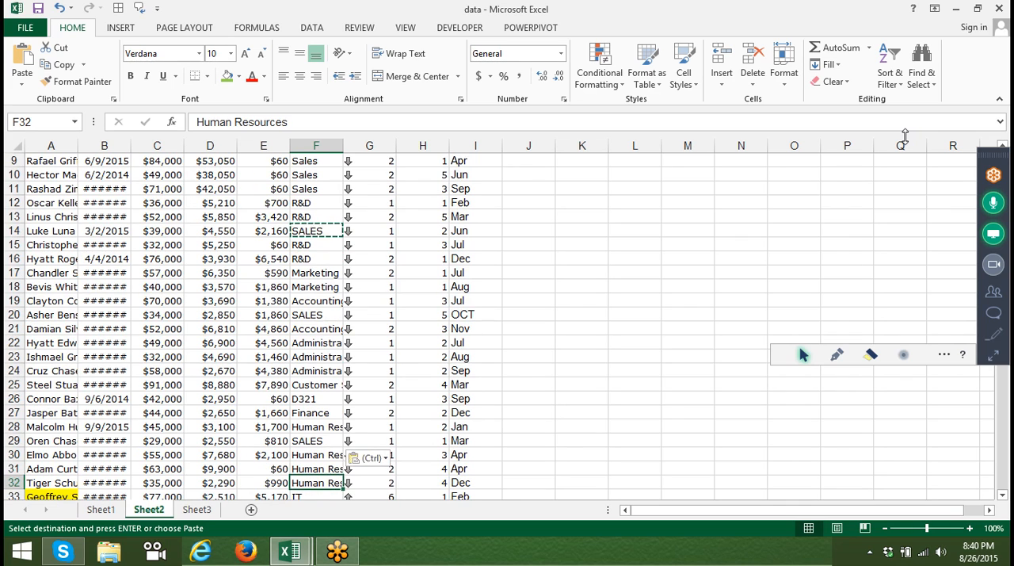
pyautogui.hotkey('ctrl', 'v')
pyautogui.hotkey('ctrl', 'Up')
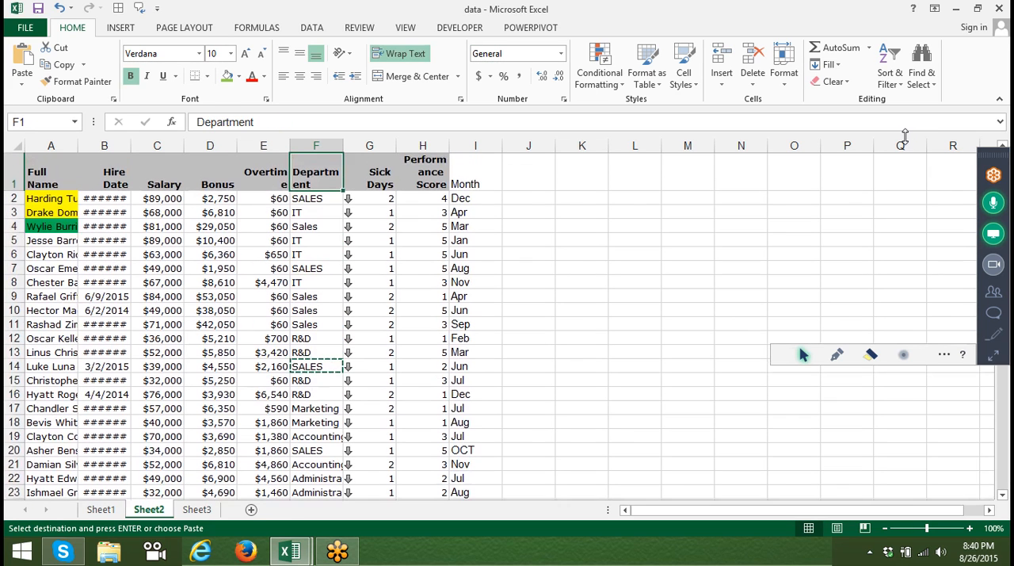
pyautogui.press('Escape')
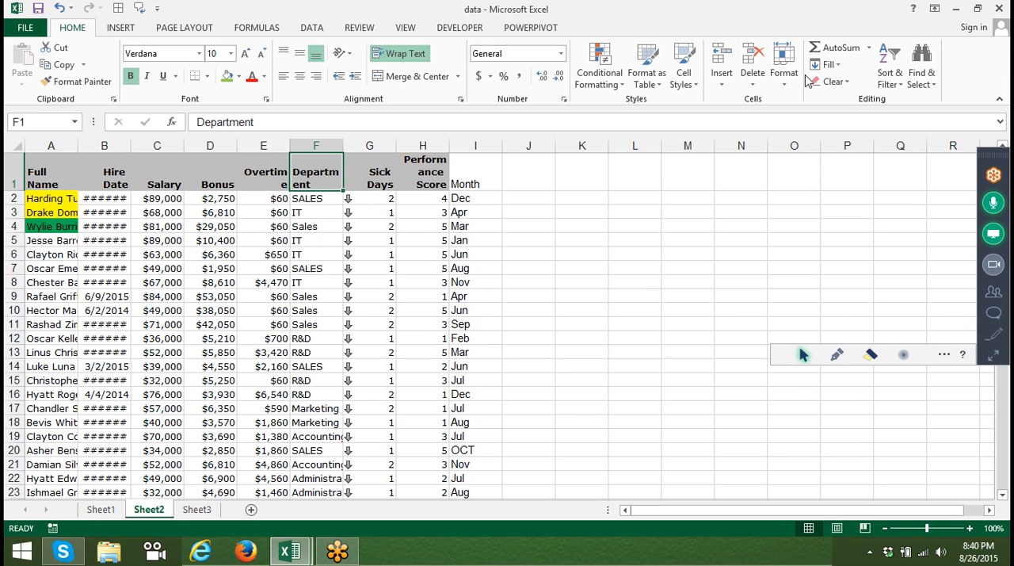
# Open the table's custom sort and change the level to Department, sorted on Values.
pyautogui.click(889, 75)
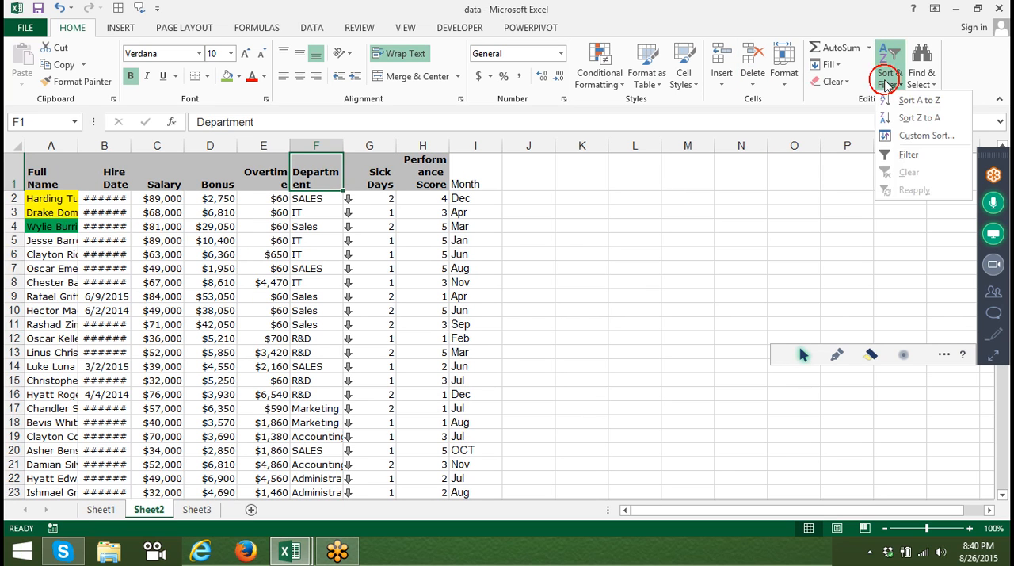
pyautogui.click(925, 135)
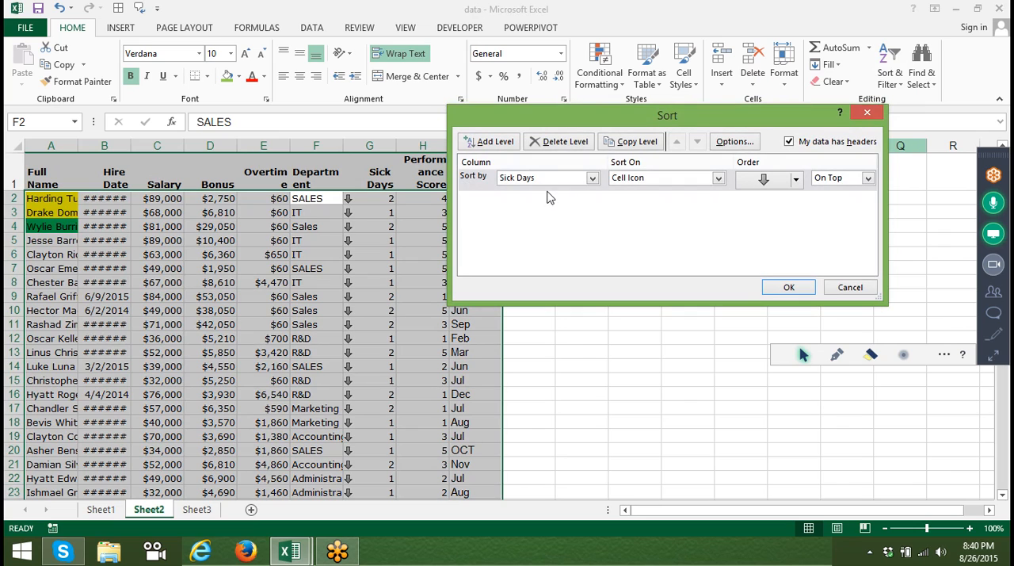
pyautogui.click(550, 179)
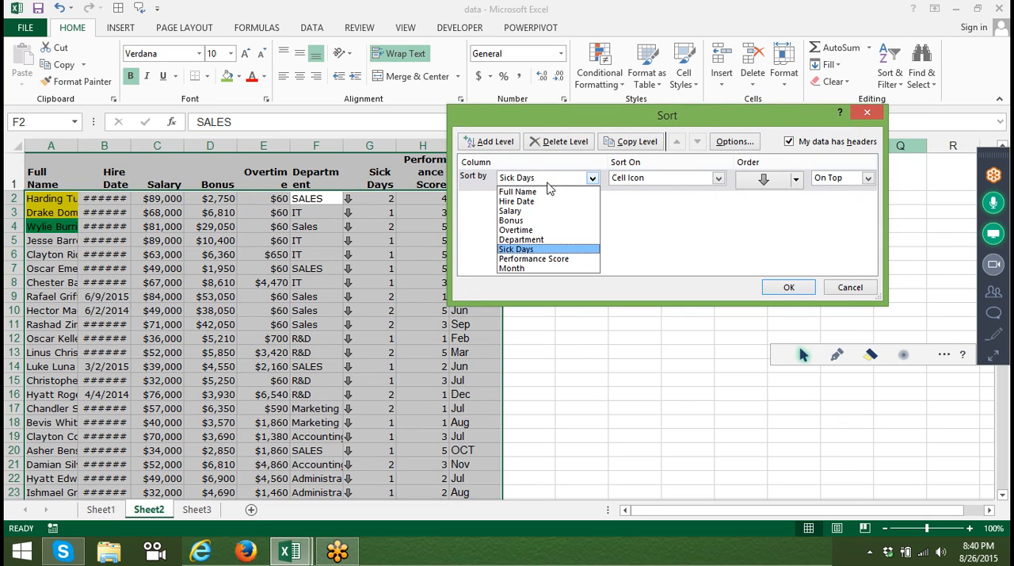
pyautogui.click(547, 239)
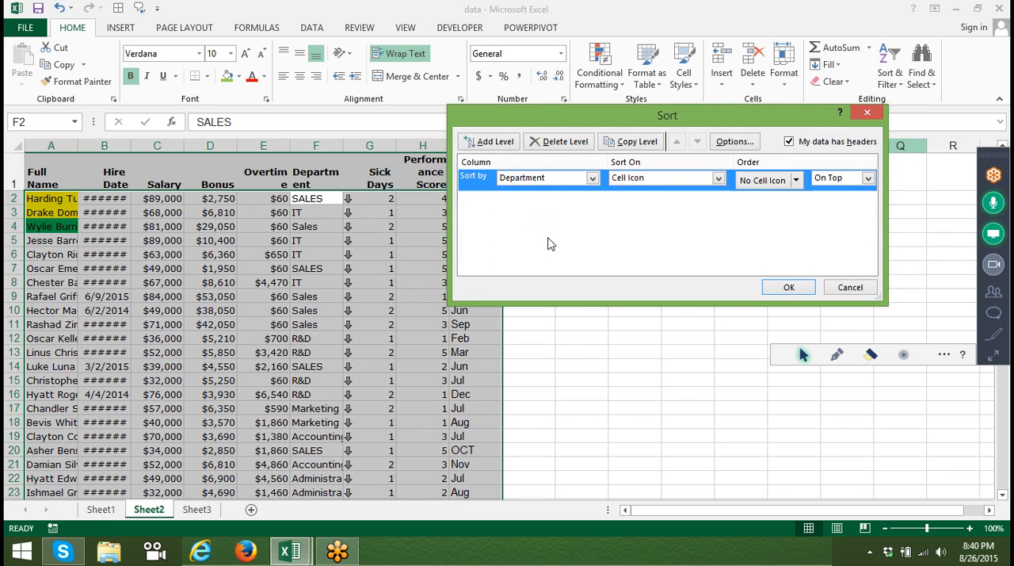
pyautogui.click(676, 184)
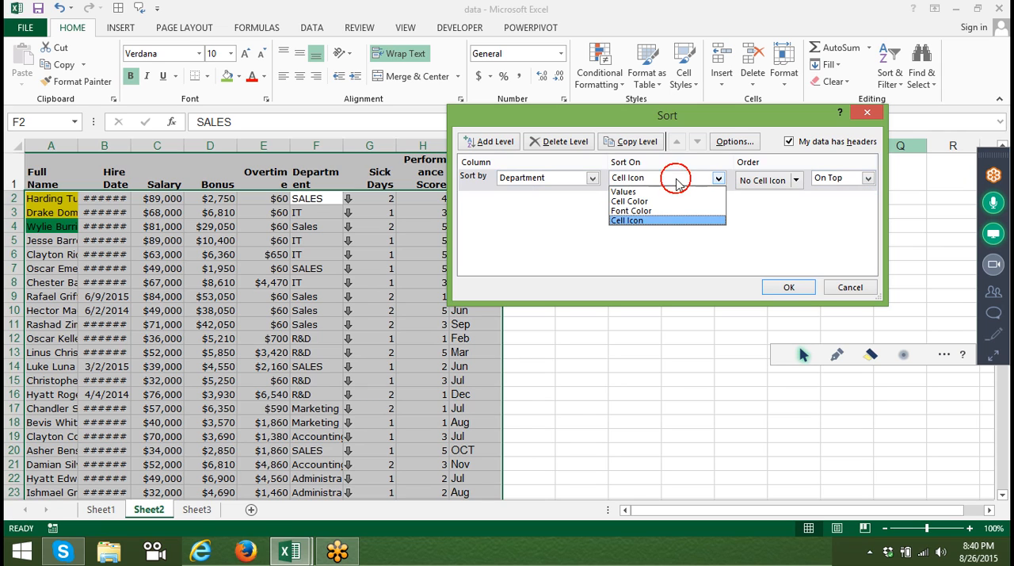
pyautogui.click(673, 193)
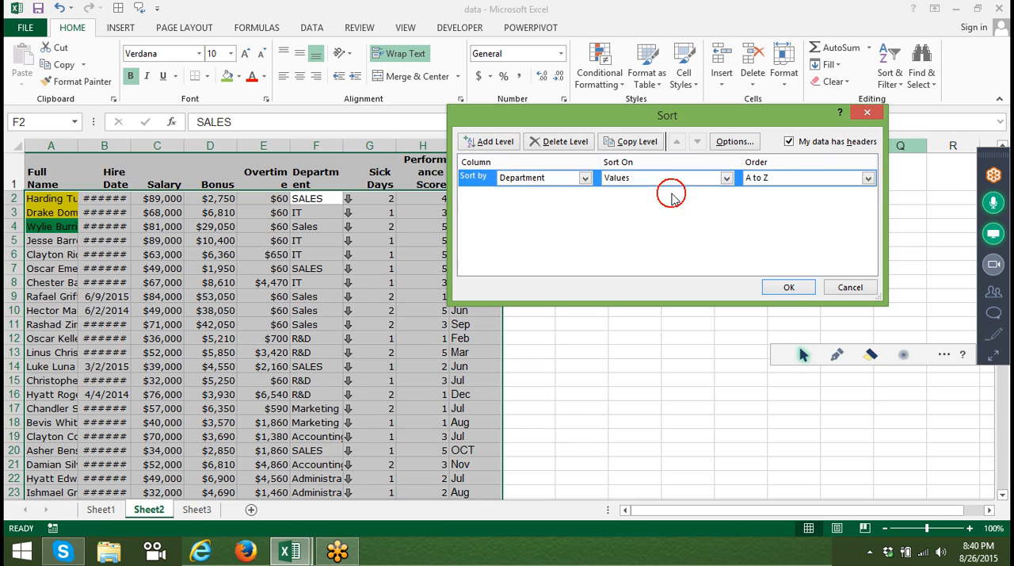
# Set the Department order to the custom list IT, Sales, R&D, Marketing and apply the sort.
pyautogui.click(761, 181)
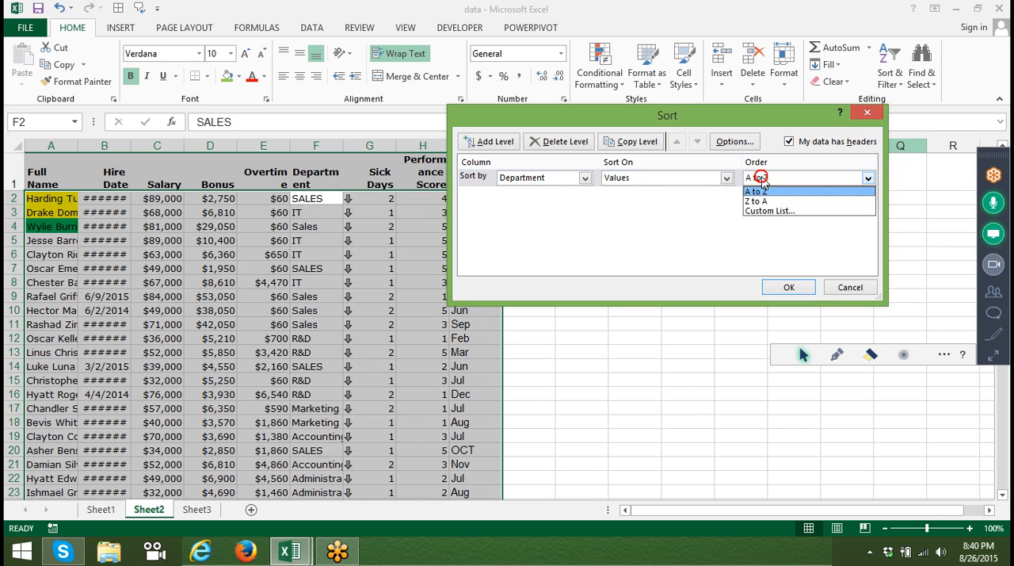
pyautogui.click(765, 210)
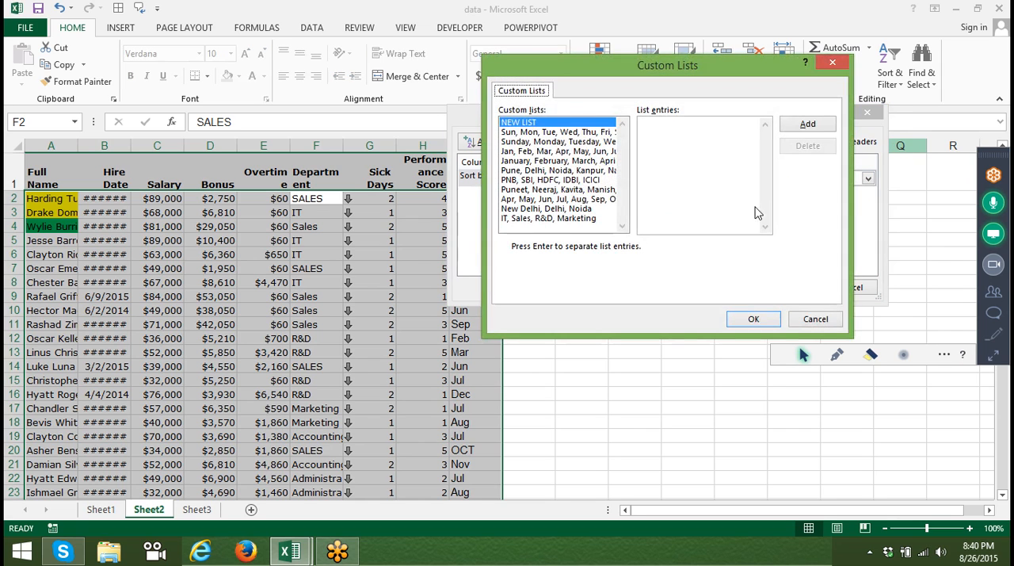
pyautogui.click(547, 220)
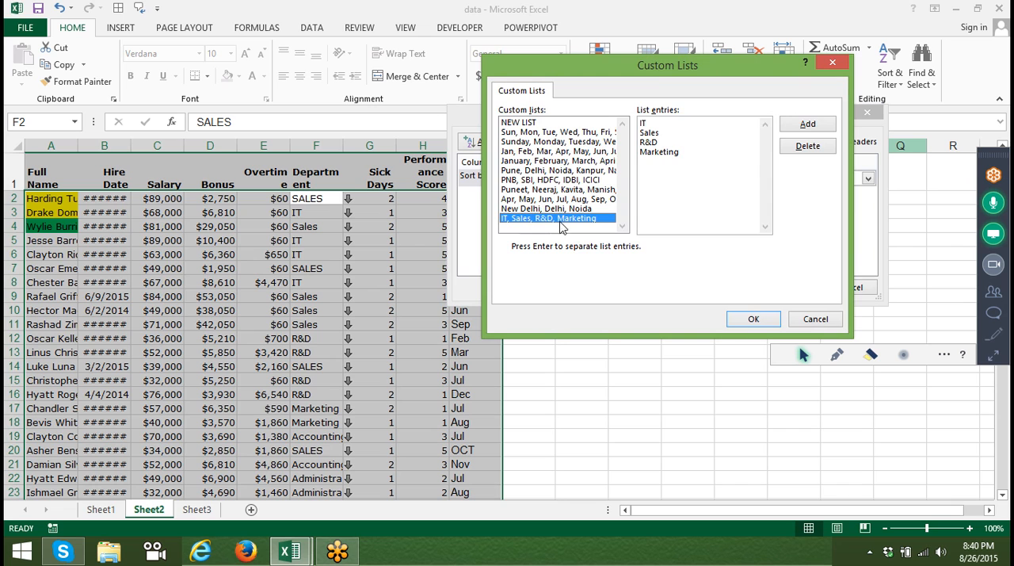
pyautogui.click(754, 318)
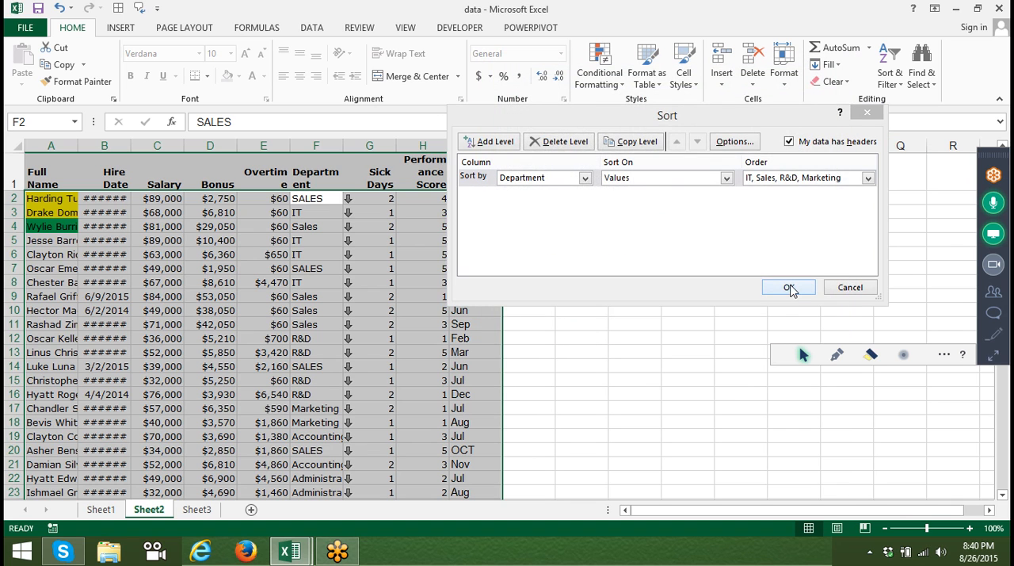
pyautogui.click(789, 287)
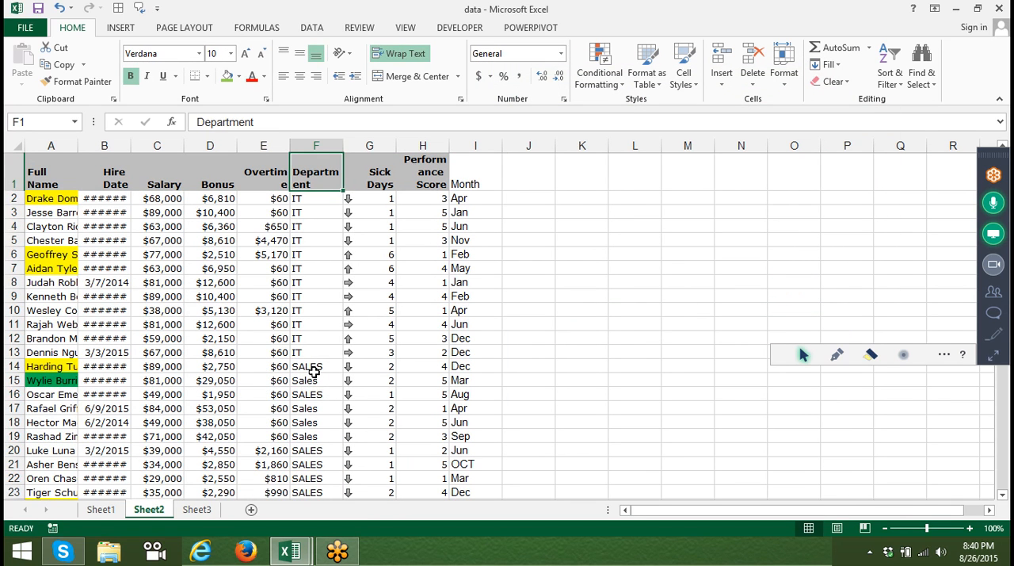
# Examine how the SALES and Sales entries are ordered within the sorted Department column.
pyautogui.click(314, 369)
pyautogui.press('Down')
pyautogui.press('Down')
pyautogui.press('Down')
pyautogui.press('Down')
pyautogui.press('Down')
pyautogui.press('Down')
pyautogui.press('Down')
pyautogui.press('Down')
pyautogui.press('Down')
pyautogui.press('Down')
pyautogui.press('Down')
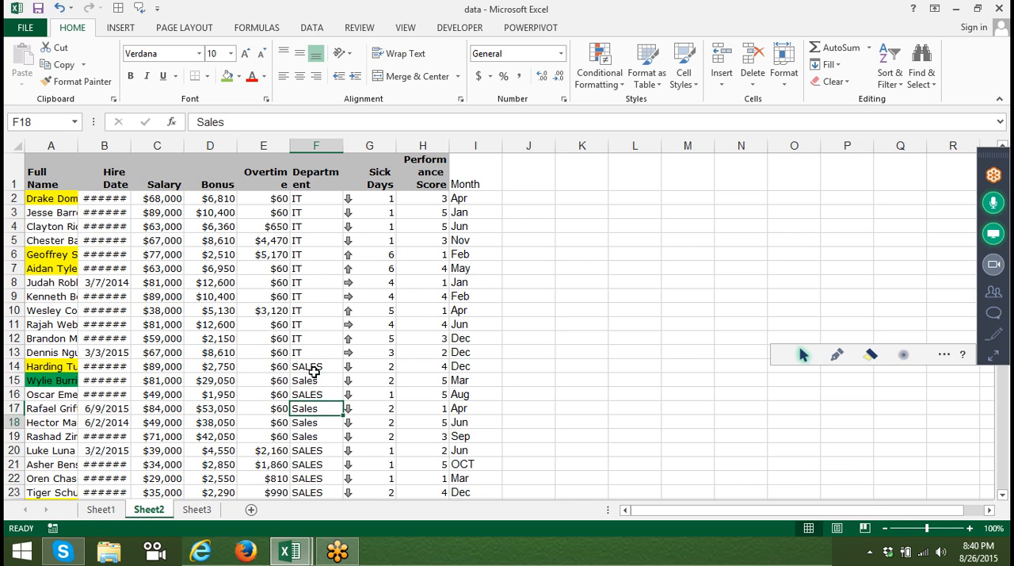
pyautogui.press('Up')
pyautogui.press('Up')
pyautogui.press('Up')
pyautogui.press('Up')
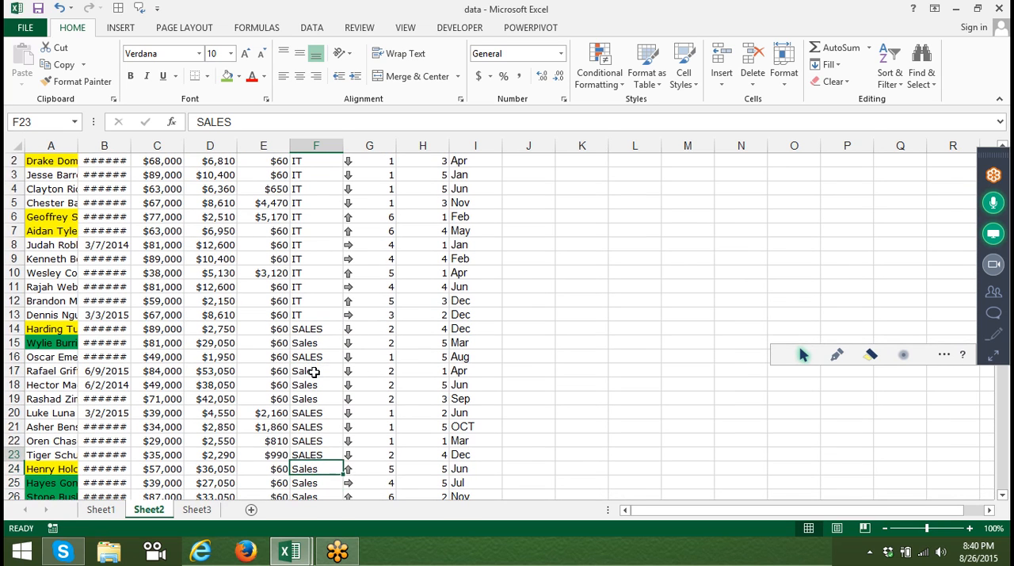
pyautogui.press('Up')
pyautogui.press('Up')
pyautogui.press('Up')
pyautogui.press('Up')
pyautogui.press('Up')
pyautogui.press('Up')
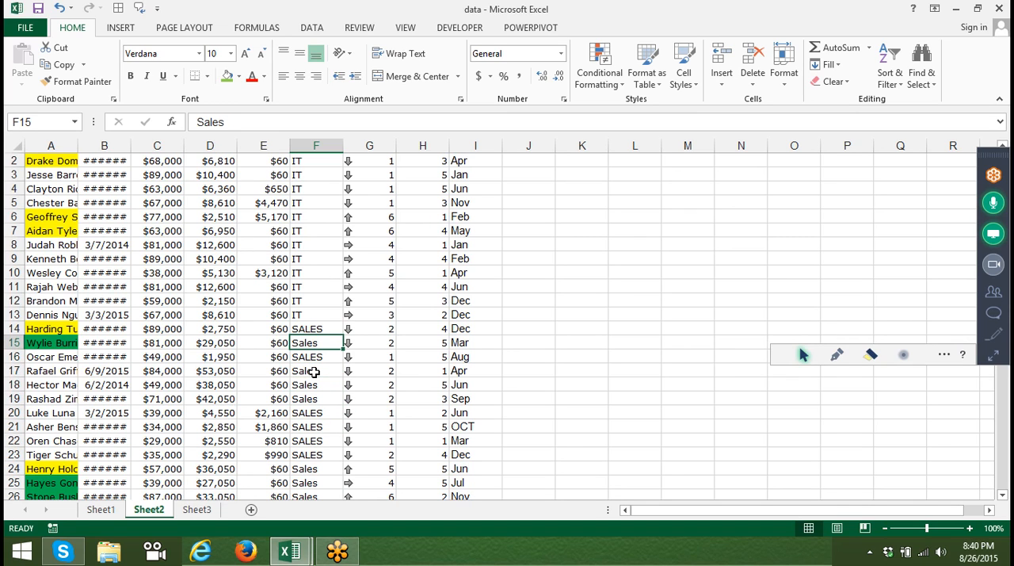
# Re-sort the table by Department in the IT, Sales, R&D, Marketing order with case-sensitive sorting enabled.
pyautogui.hotkey('ctrl', 'Up')
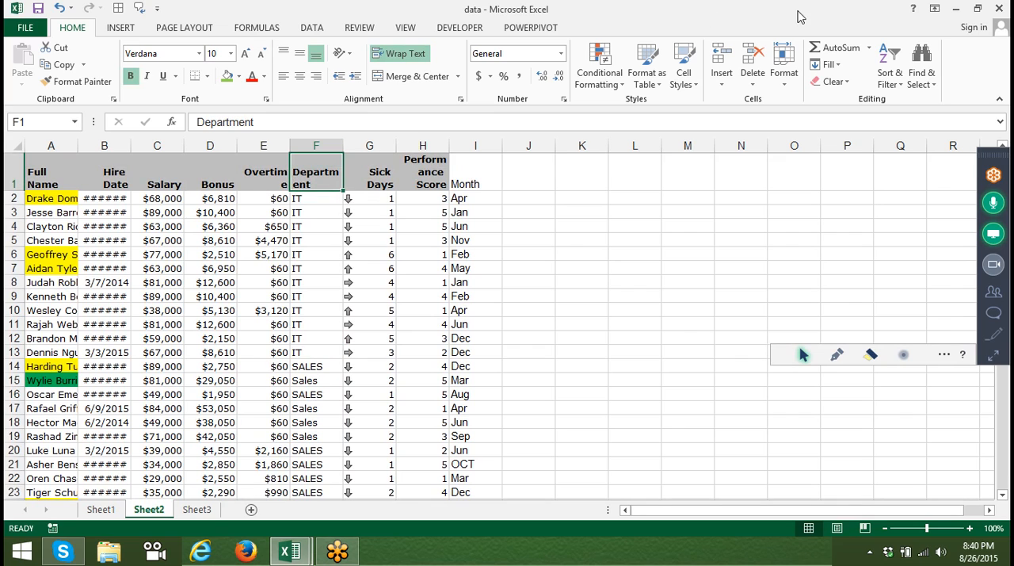
pyautogui.click(893, 82)
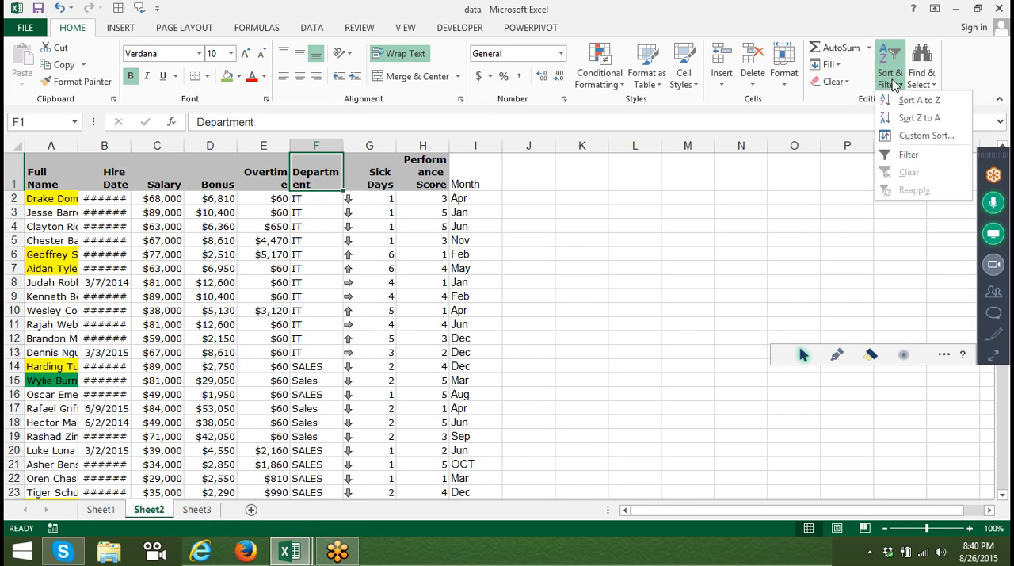
pyautogui.click(910, 138)
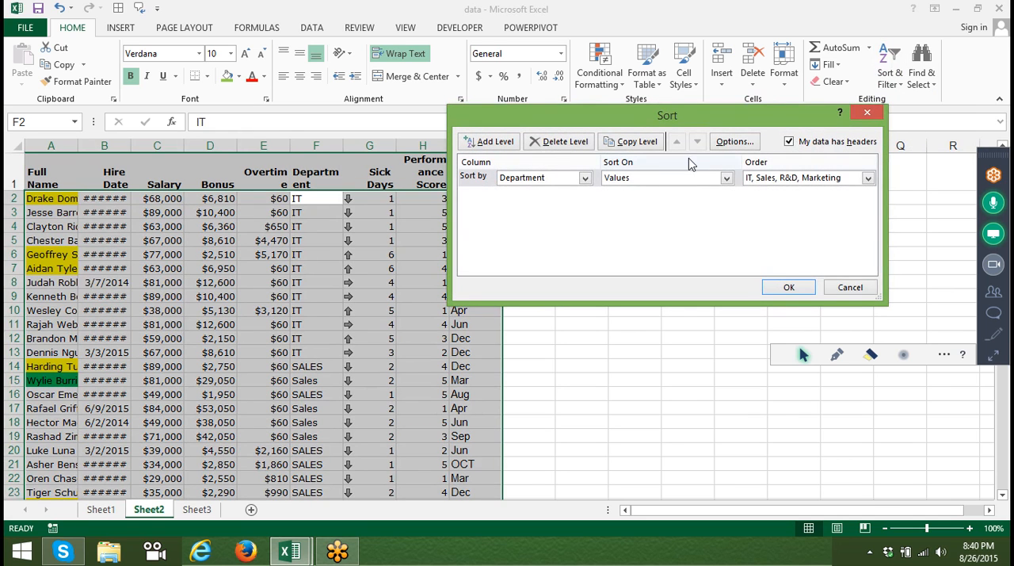
pyautogui.click(736, 145)
pyautogui.click(657, 172)
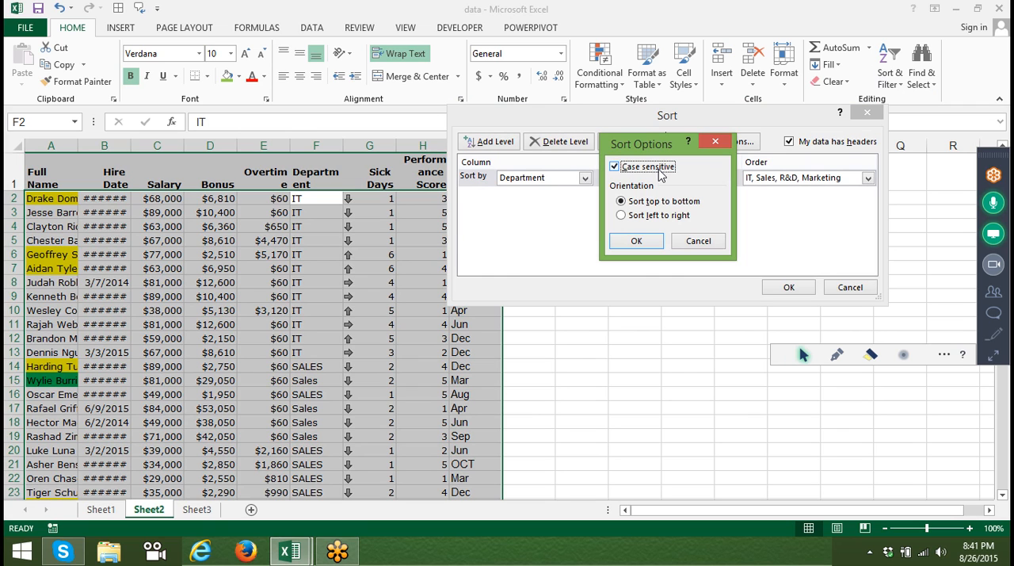
pyautogui.click(637, 242)
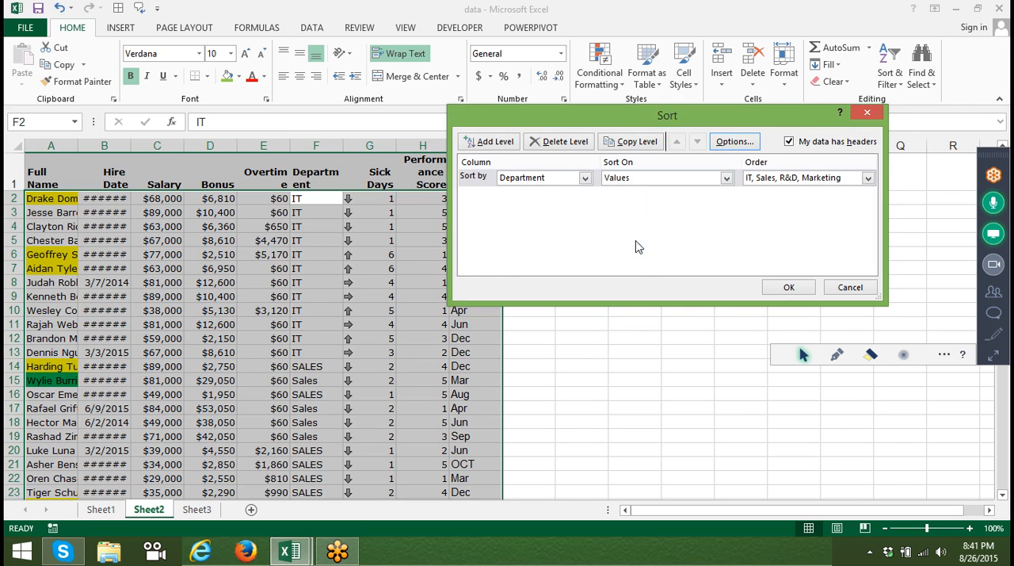
pyautogui.click(791, 287)
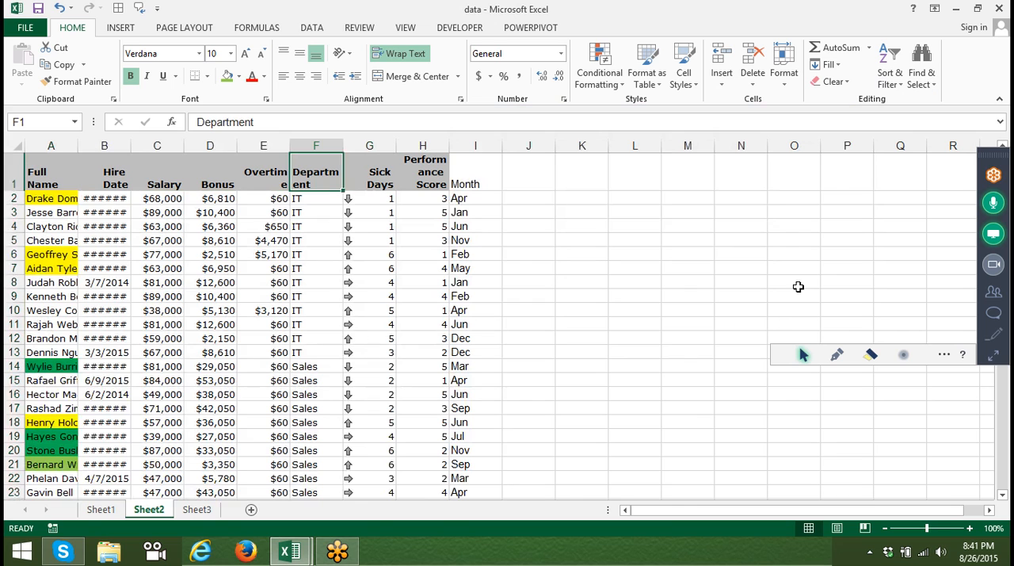
# Examine the Department column to compare where the Sales and SALES entries fall in the case-sensitive sort.
pyautogui.click(320, 393)
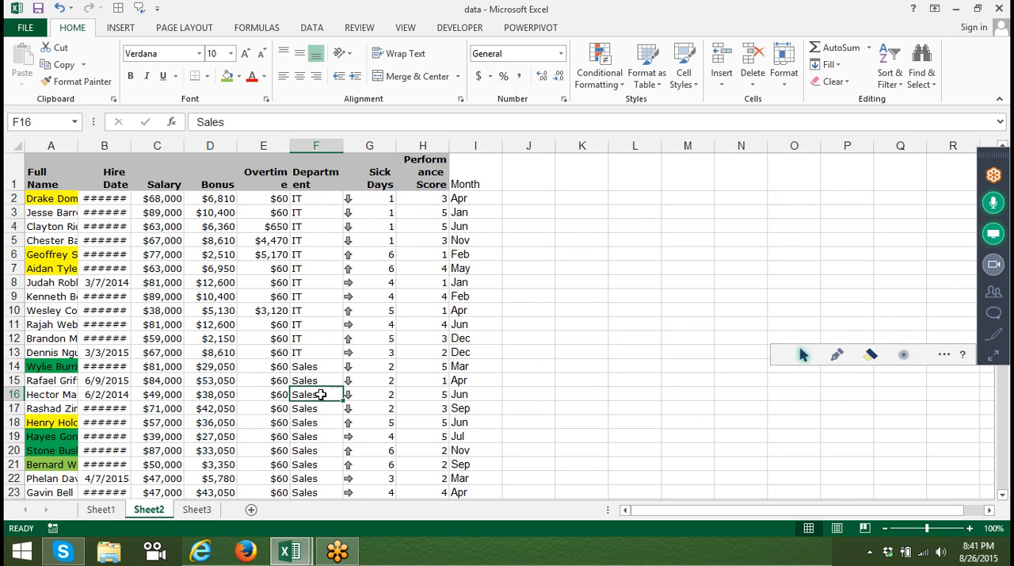
pyautogui.press('Down')
pyautogui.press('Down')
pyautogui.press('Down')
pyautogui.press('Down')
pyautogui.press('Down')
pyautogui.press('Down')
pyautogui.press('Down')
pyautogui.press('Down')
pyautogui.press('Down')
pyautogui.press('Down')
pyautogui.press('Down')
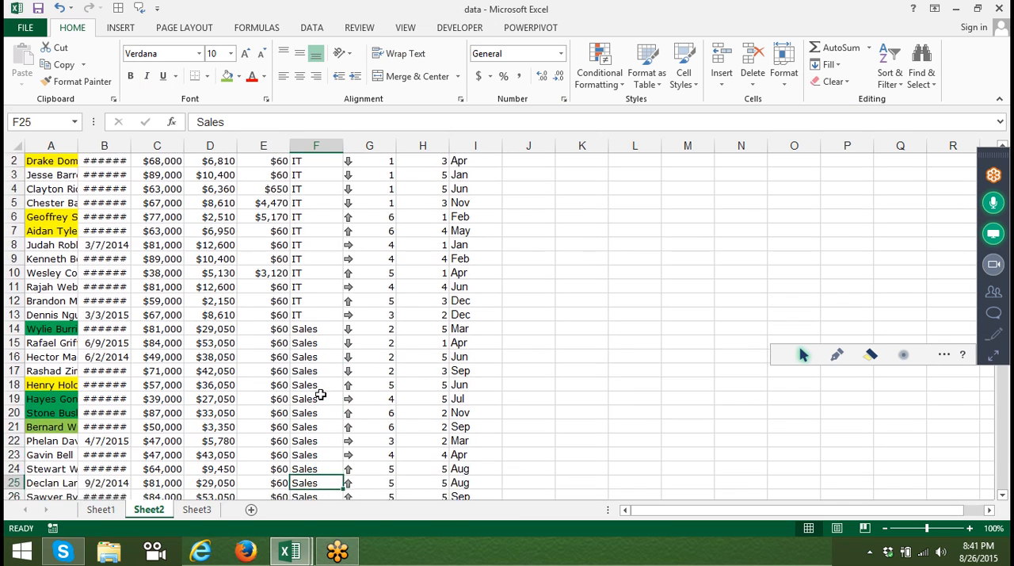
pyautogui.press('Down')
pyautogui.press('Down')
pyautogui.press('Down')
pyautogui.press('Down')
pyautogui.press('Down')
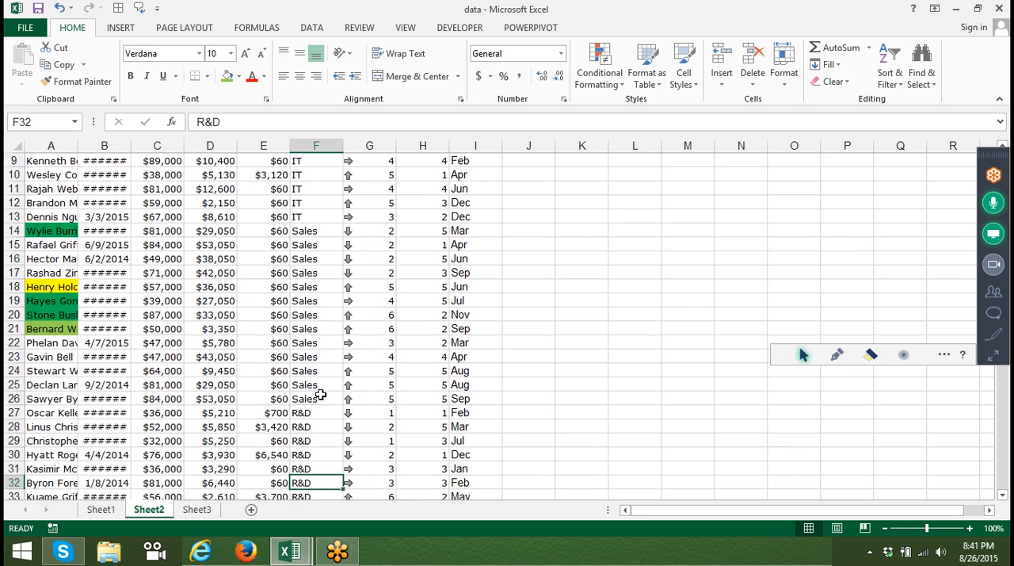
pyautogui.hotkey('ctrl', 'Down')
pyautogui.press('Up')
pyautogui.press('Up')
pyautogui.press('Up')
pyautogui.press('Up')
pyautogui.press('Up')
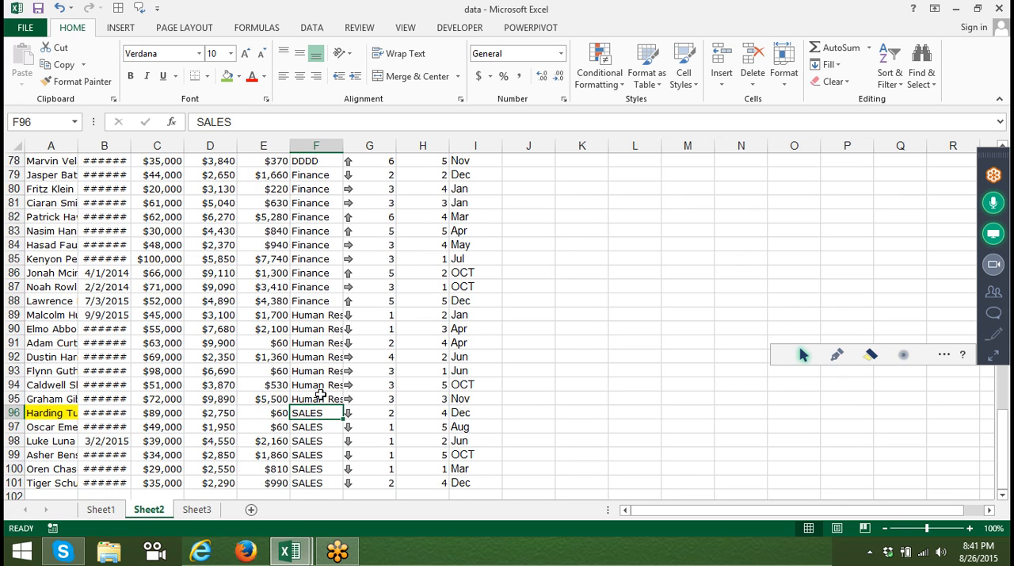
pyautogui.hotkey('ctrl', 'Up')
pyautogui.press('Down')
pyautogui.press('Down')
pyautogui.press('Down')
pyautogui.press('Down')
pyautogui.press('Down')
pyautogui.press('Down')
pyautogui.press('Down')
pyautogui.press('Down')
pyautogui.press('Down')
pyautogui.press('Down')
pyautogui.press('Down')
pyautogui.press('Down')
pyautogui.press('Down')
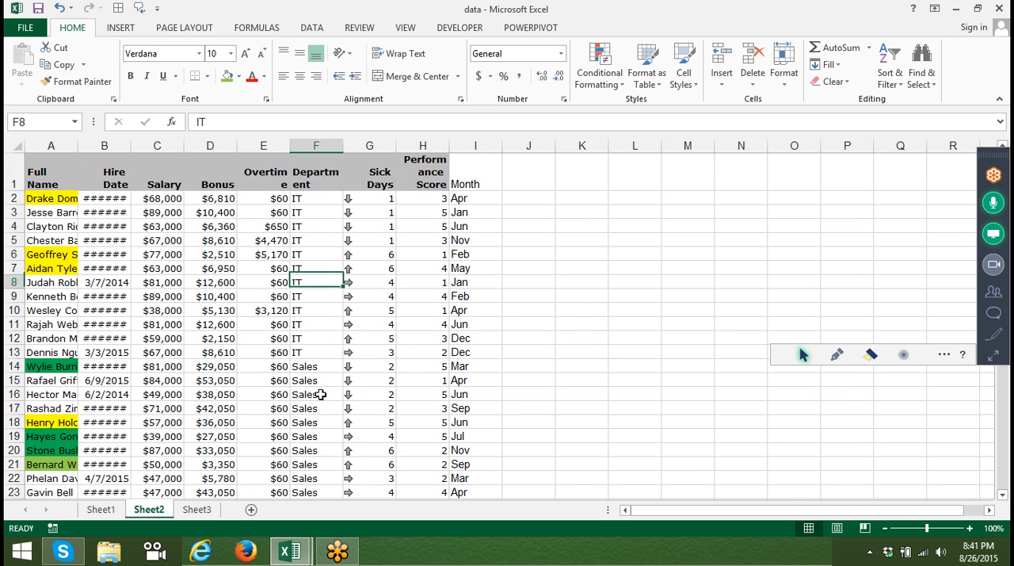
pyautogui.press('Down')
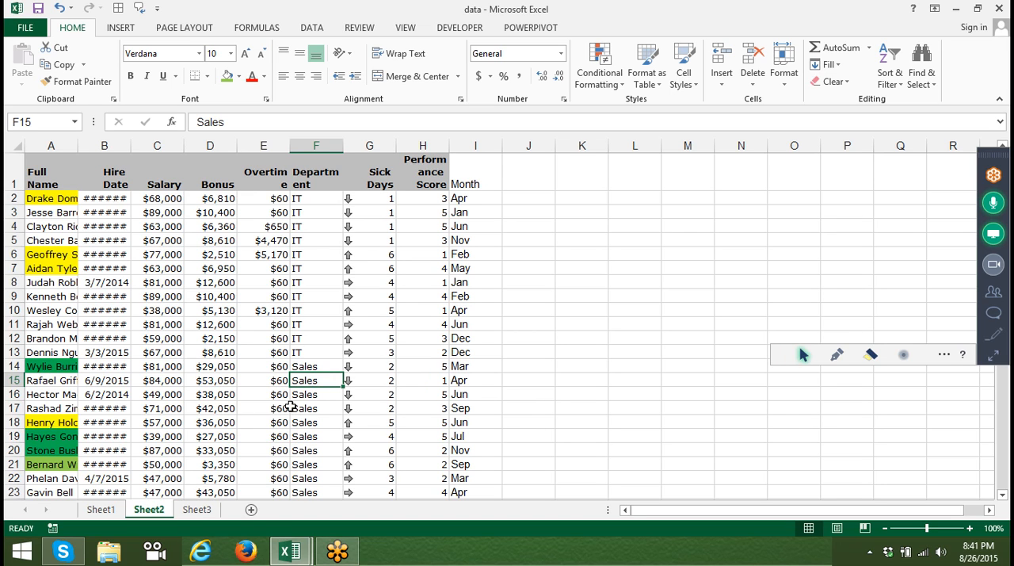
# On Sheet3, enter the row labels Month in A1 and Sales in A2.
pyautogui.click(200, 510)
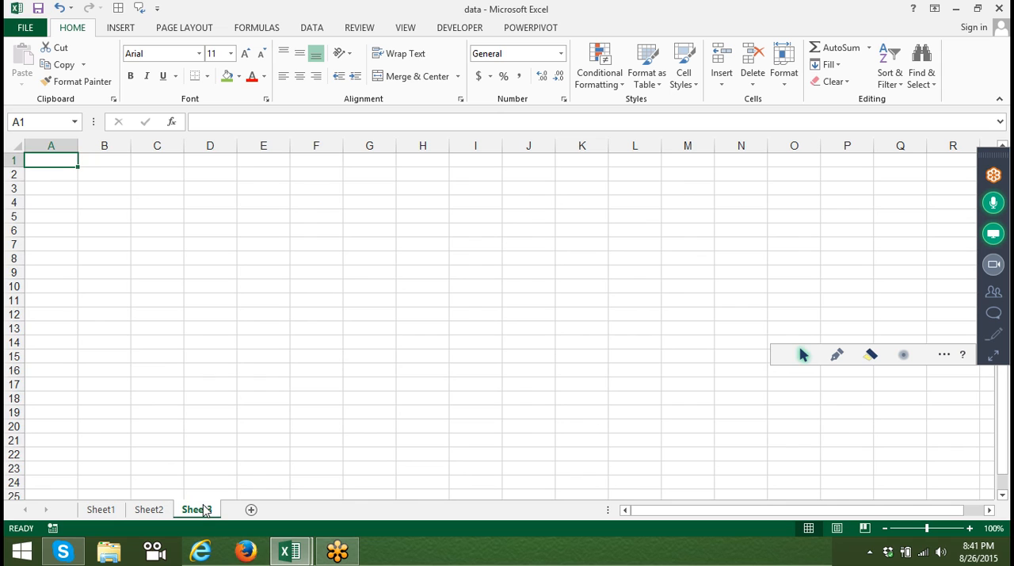
pyautogui.write('M')
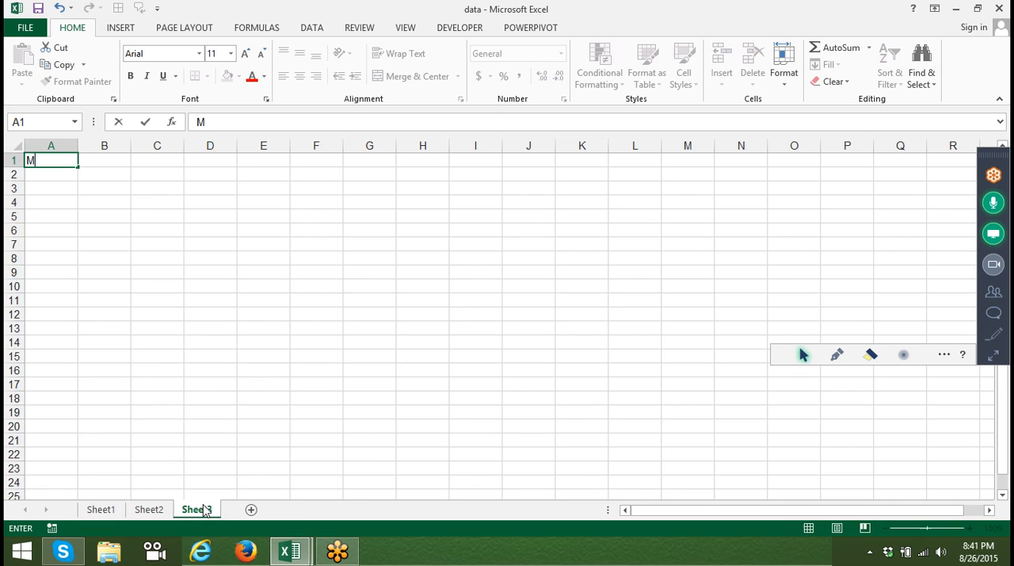
pyautogui.write('onth')
pyautogui.press('Return')
pyautogui.write('SAles')
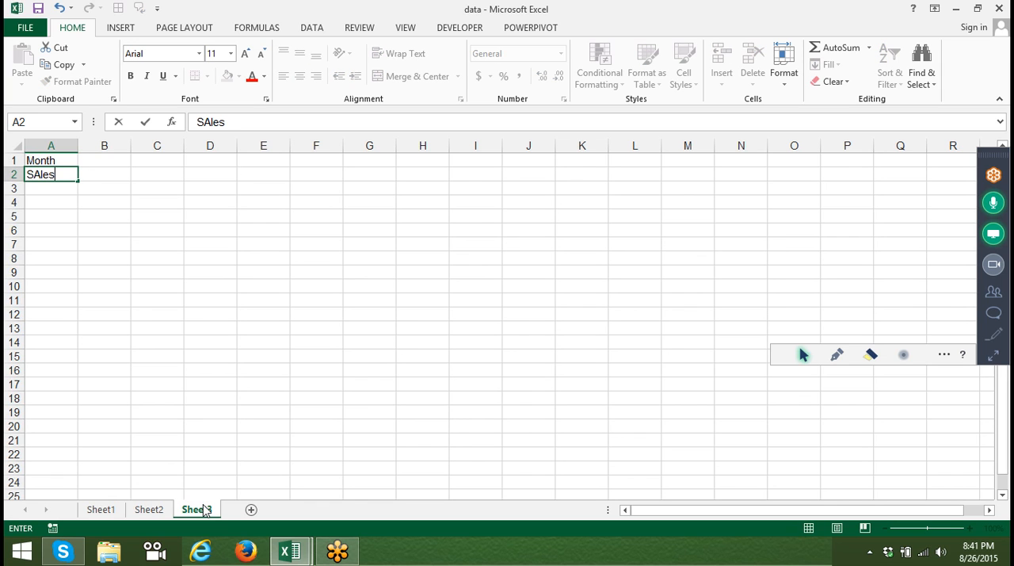
pyautogui.press('Return')
pyautogui.press('Up')
pyautogui.press('Up')
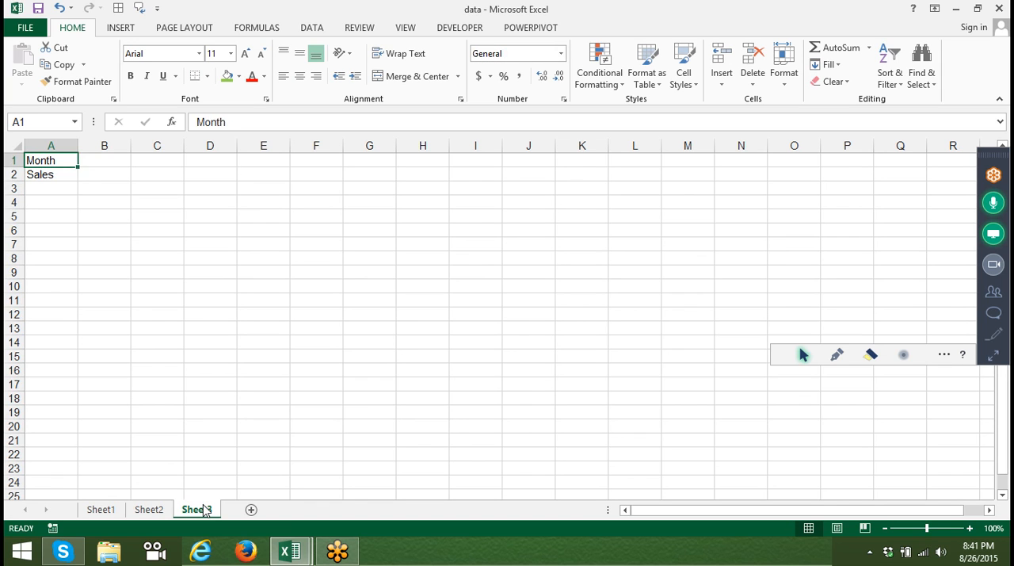
# Enter Jan in B1 and fill the month series across row 1 through Jul in H1.
pyautogui.press('Right')
pyautogui.write('Jan')
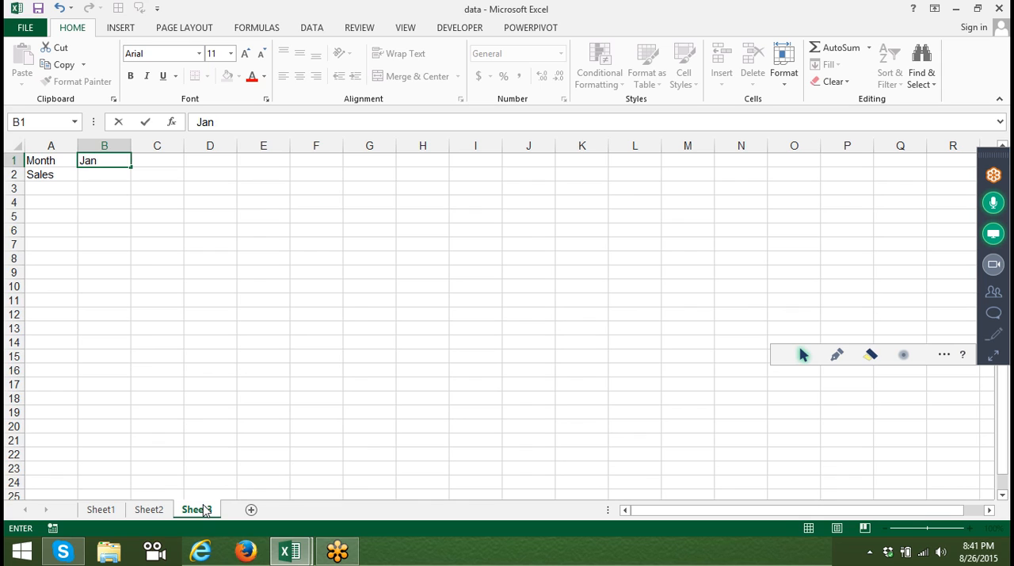
pyautogui.press('Return')
pyautogui.press('Up')
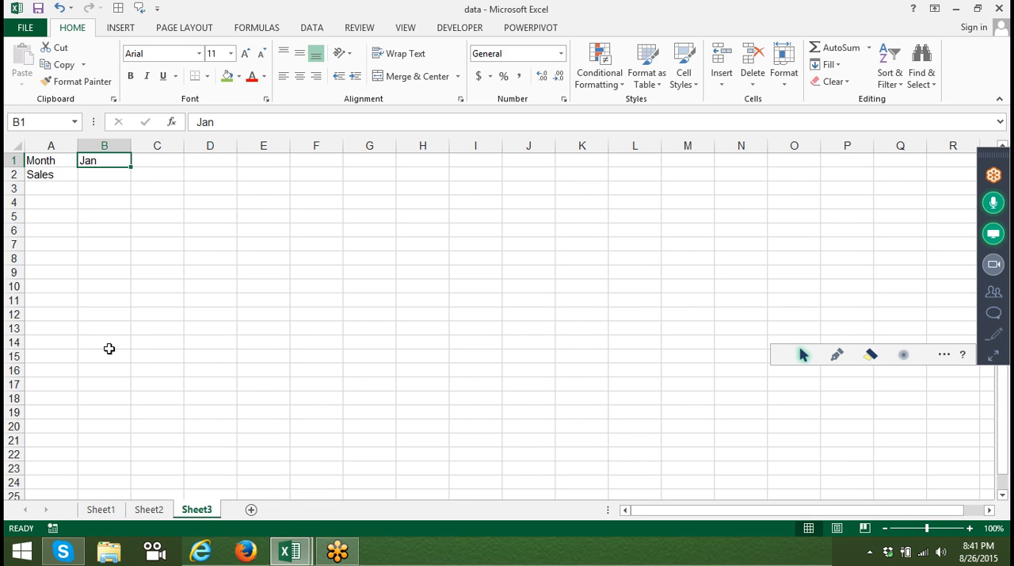
pyautogui.moveTo(131, 167); pyautogui.dragTo(448, 187)
# Enter the sales figures 85, 69, 78, 55, 65, 87 and 25 in B2:H2 under Jan through Jul.
pyautogui.click(104, 176)
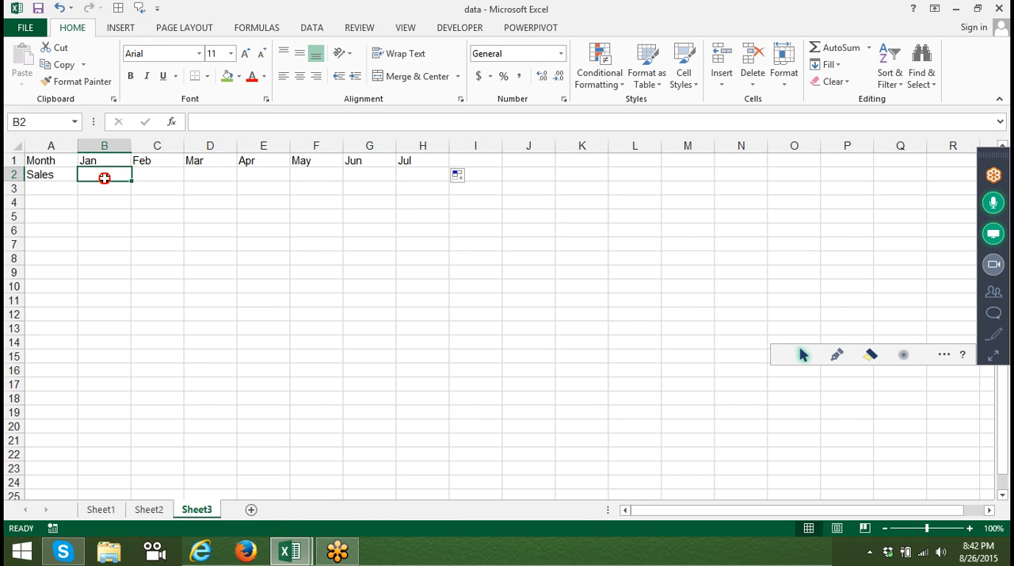
pyautogui.write('85')
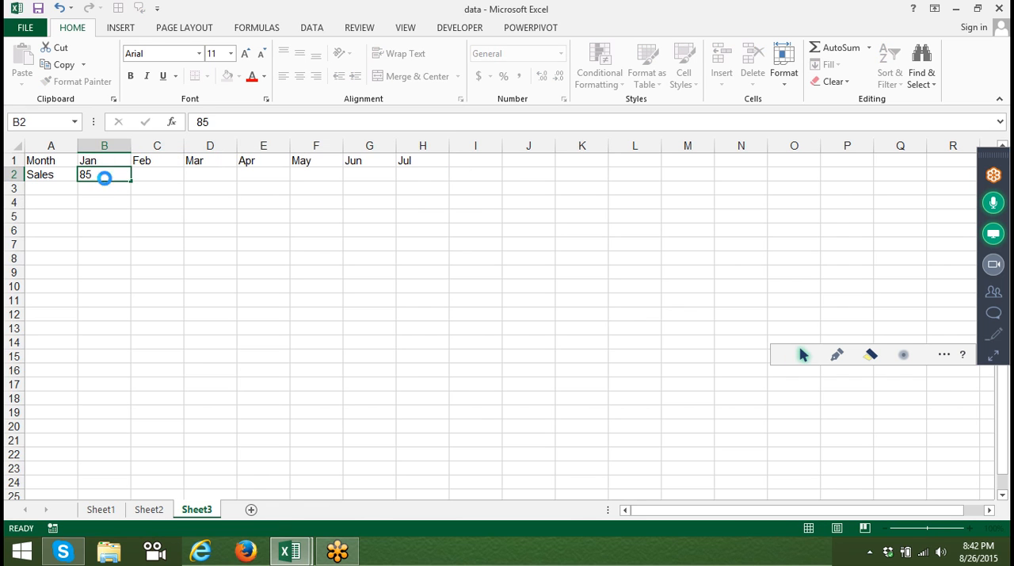
pyautogui.press('Tab')
pyautogui.write('69')
pyautogui.press('Tab')
pyautogui.write('78')
pyautogui.press('Tab')
pyautogui.write('55')
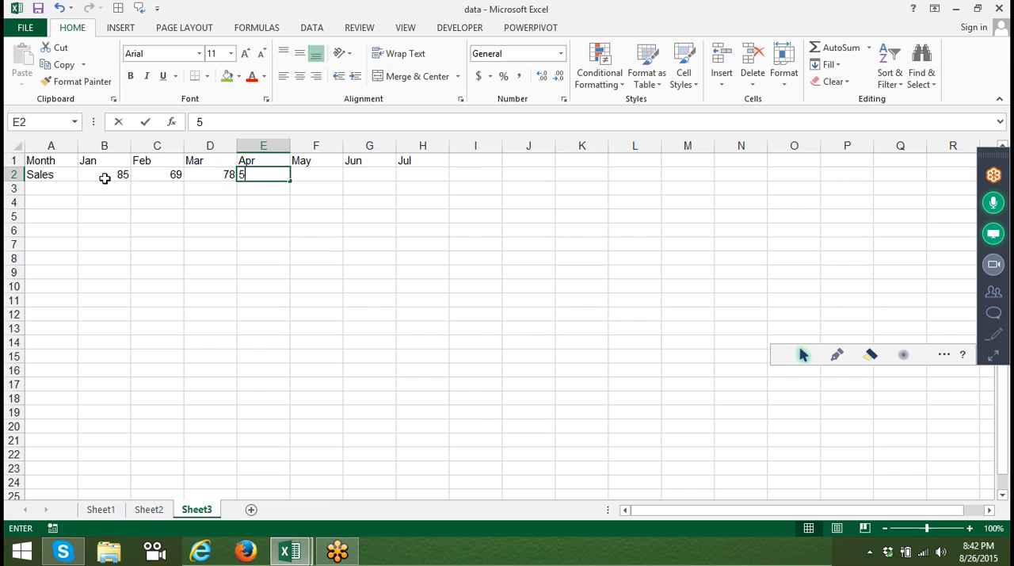
pyautogui.press('Tab')
pyautogui.write('65')
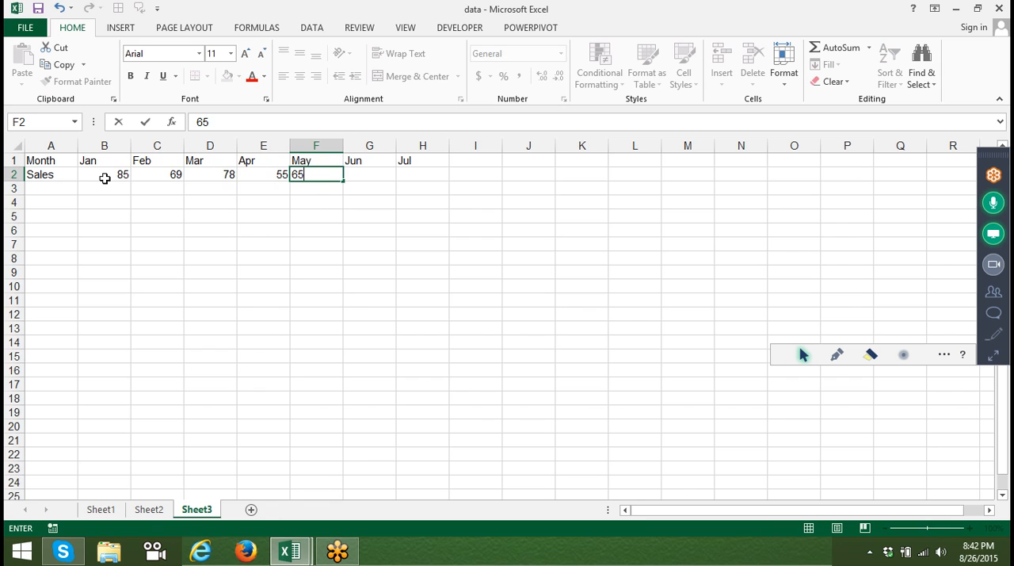
pyautogui.press('Tab')
pyautogui.write('87')
pyautogui.press('Tab')
pyautogui.write('25')
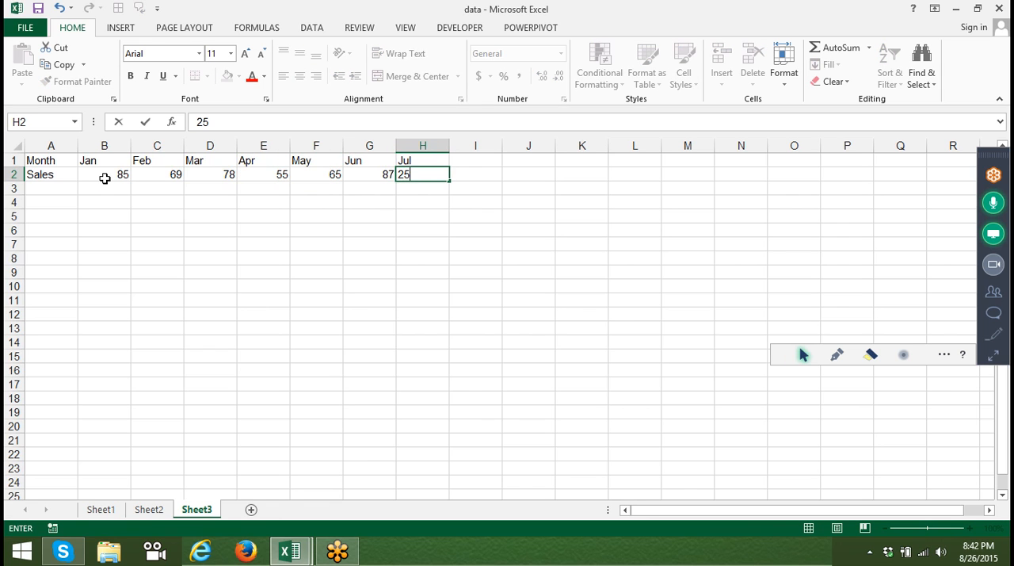
pyautogui.press('Return')
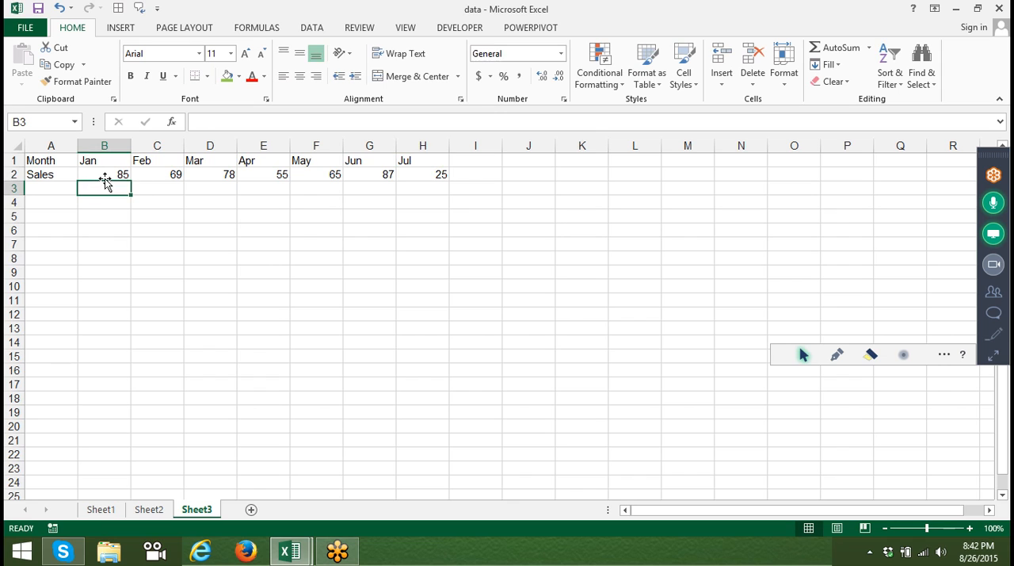
# Start a custom sort on the month and sales range B1:H2 and set its orientation to Sort left to right.
pyautogui.press('Up')
pyautogui.press('Up')
pyautogui.hotkey('ctrl', 'shift', 'Right')
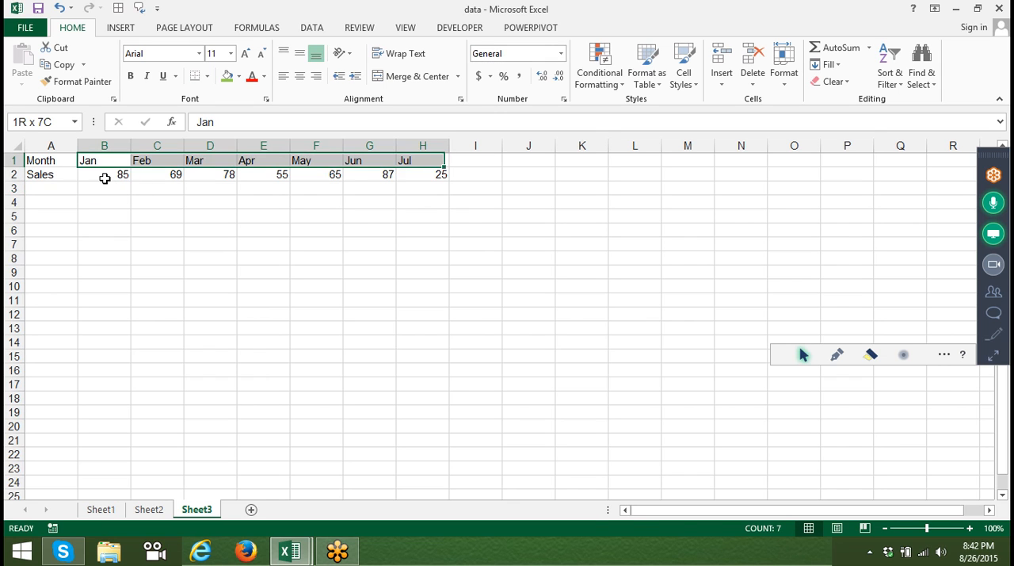
pyautogui.hotkey('shift', 'Down')
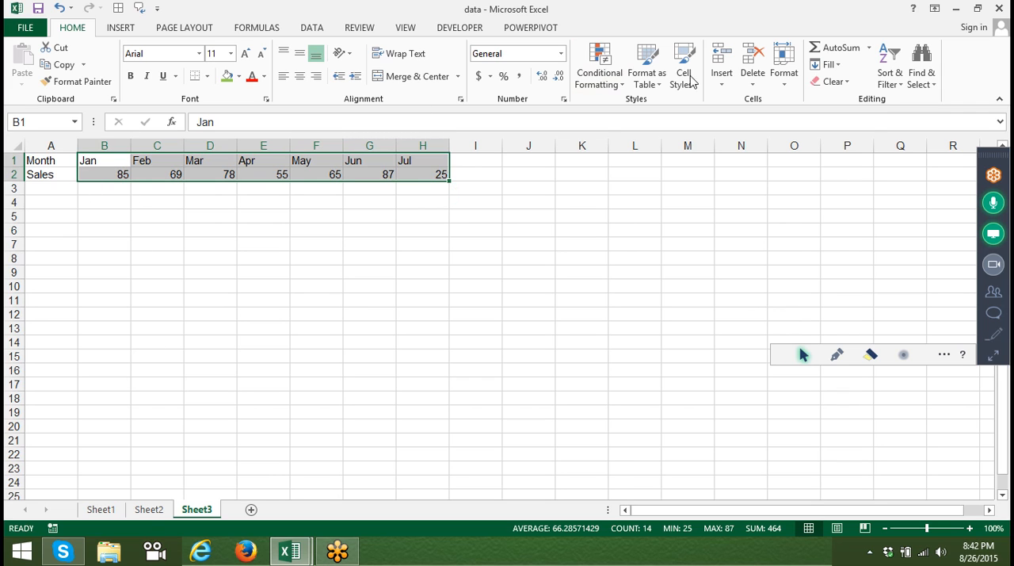
pyautogui.click(884, 82)
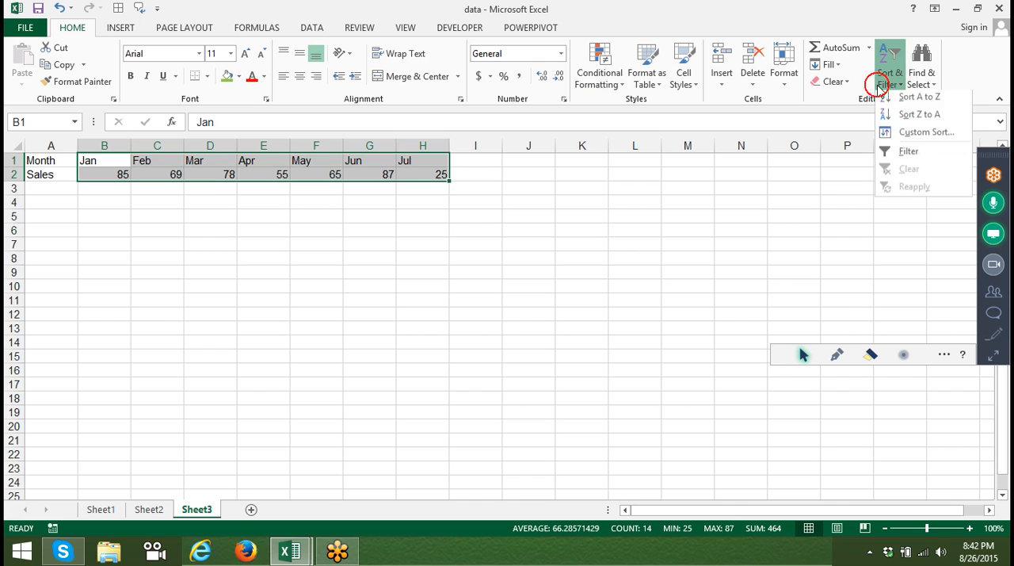
pyautogui.click(919, 136)
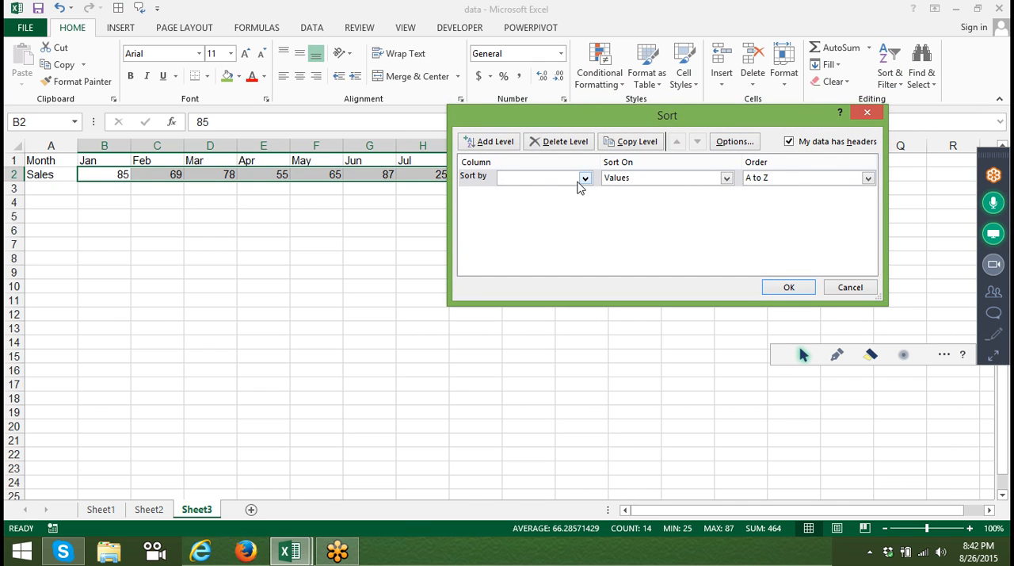
pyautogui.click(751, 141)
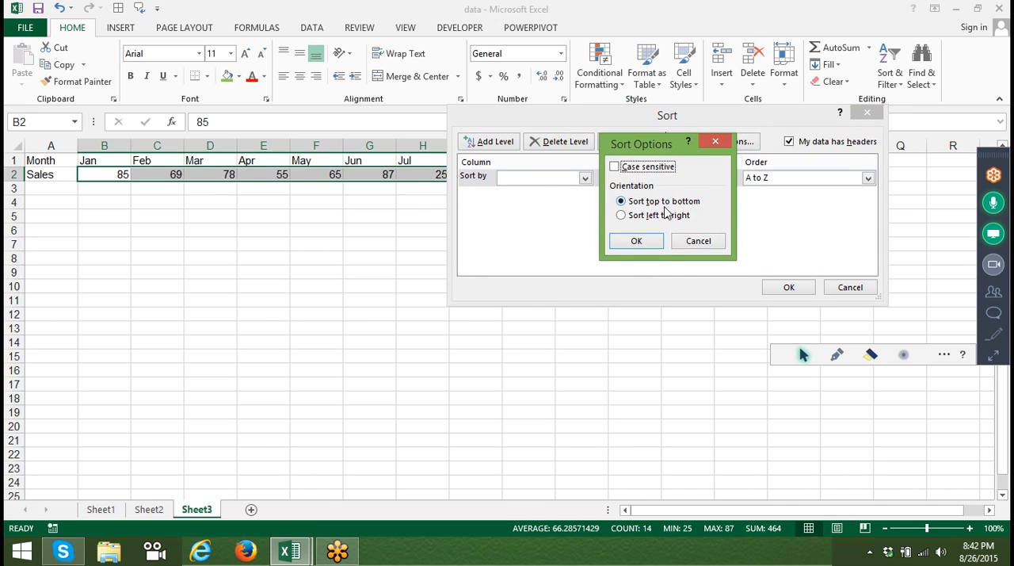
pyautogui.click(663, 217)
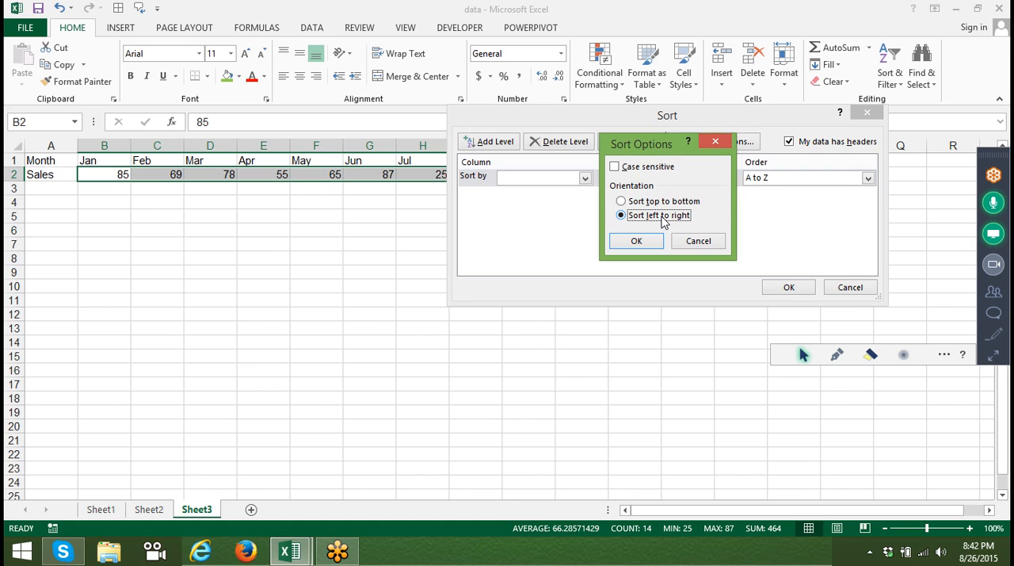
pyautogui.click(647, 243)
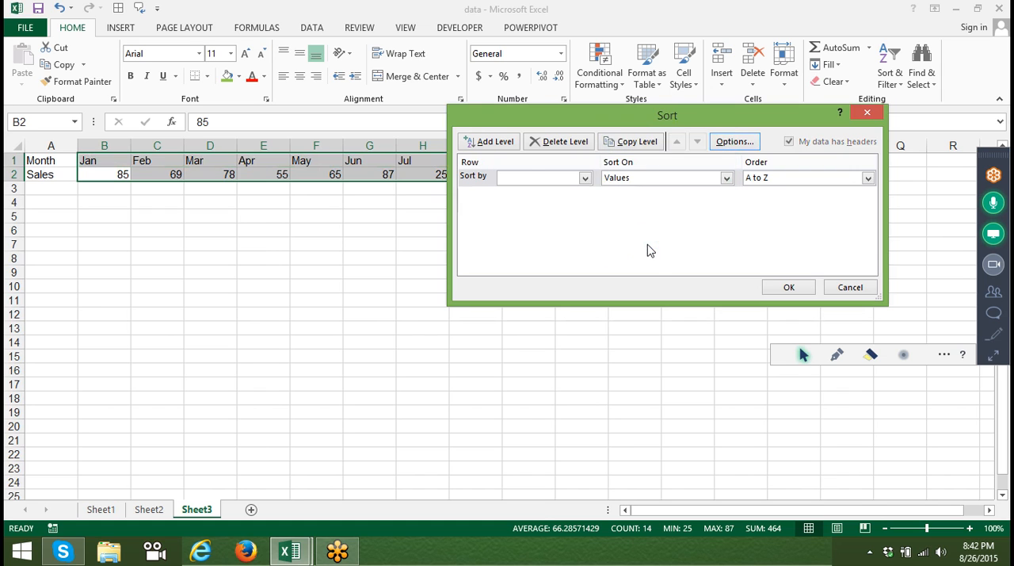
# Sort the selected columns by the values in Row 2, smallest to largest.
pyautogui.click(532, 176)
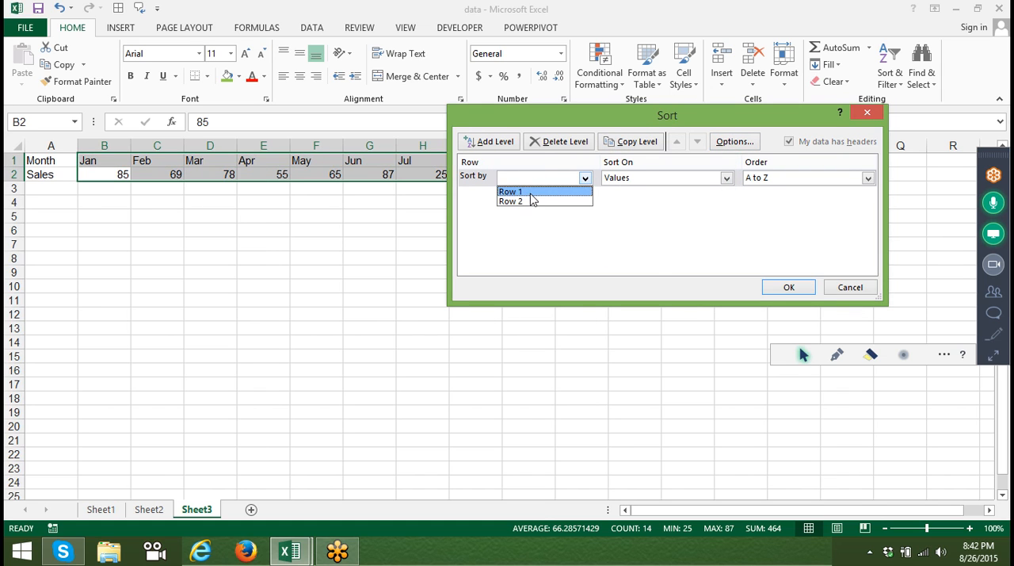
pyautogui.click(531, 202)
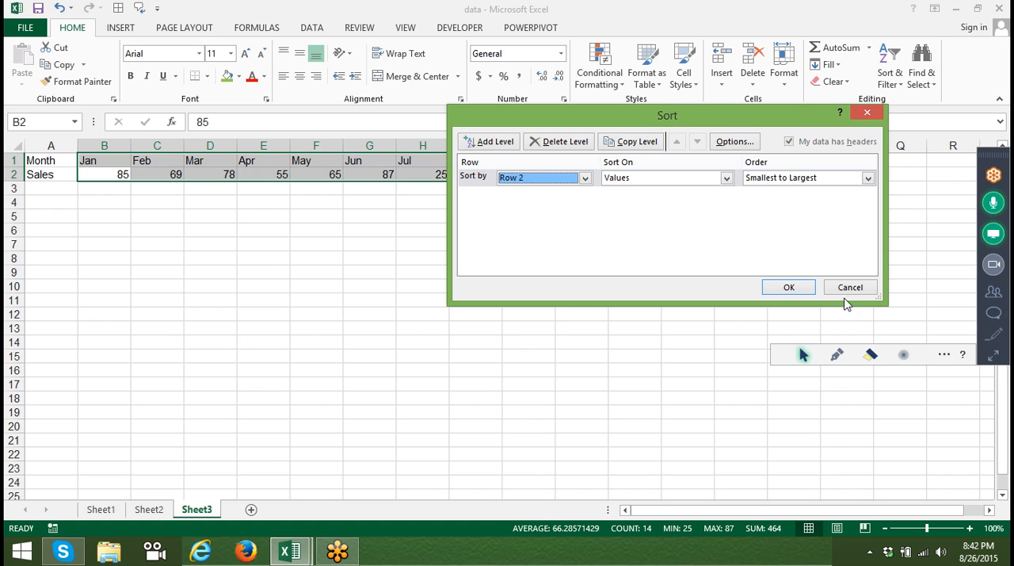
pyautogui.click(782, 290)
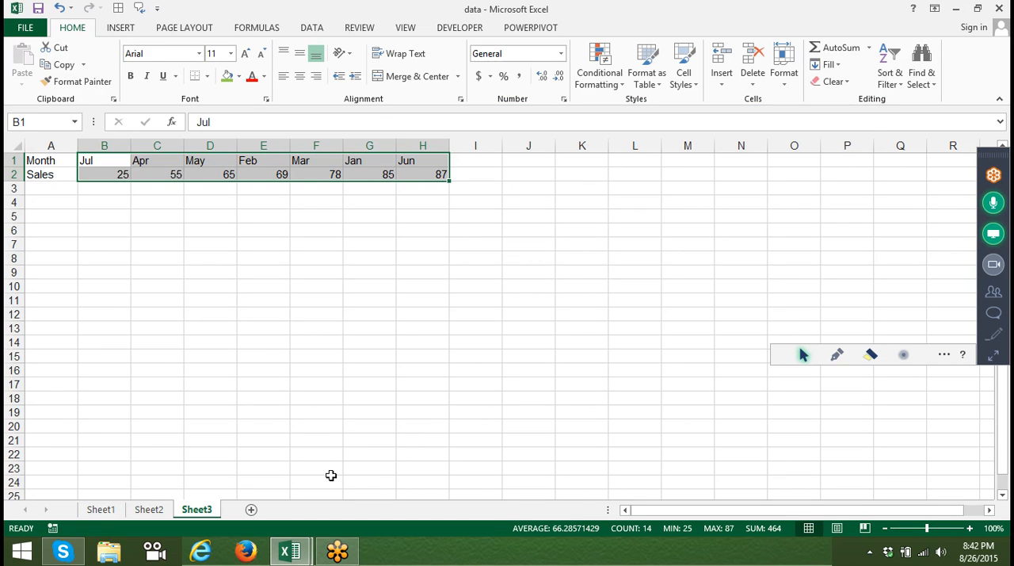
# On Sheet2, fit the Hire Date column to its contents and insert a blank row at row 9.
pyautogui.click(149, 510)
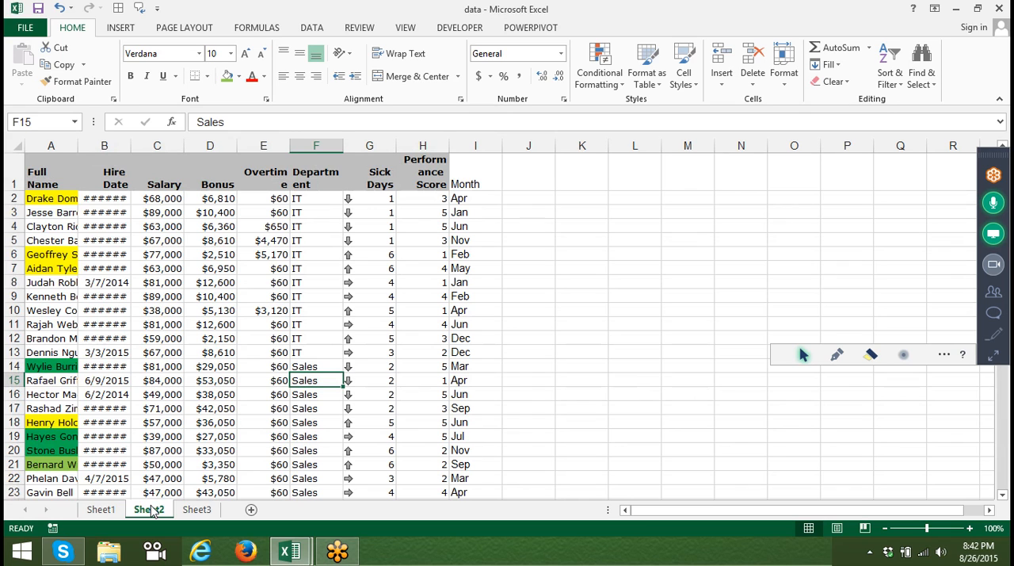
pyautogui.doubleClick(130, 145)
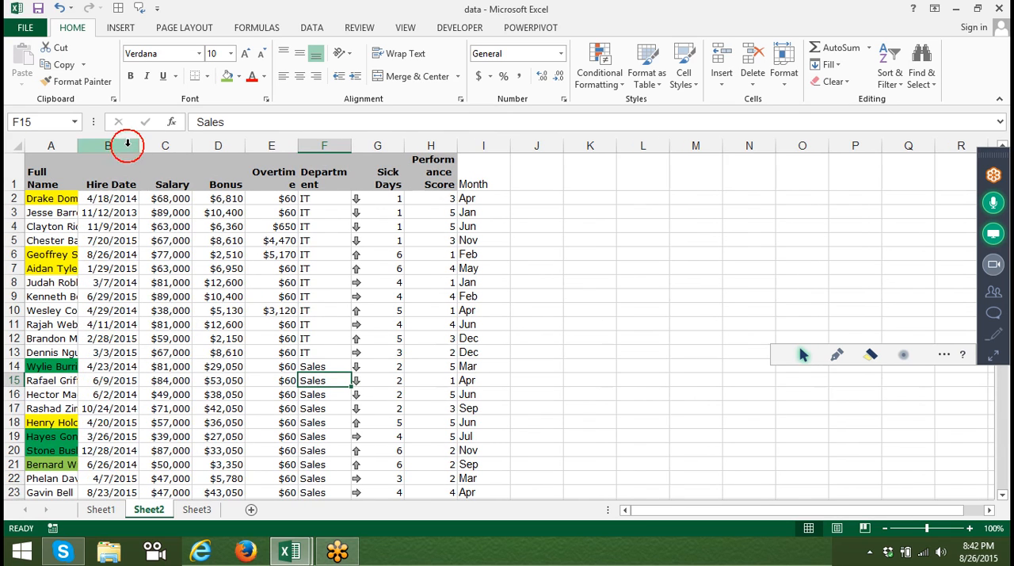
pyautogui.click(46, 296)
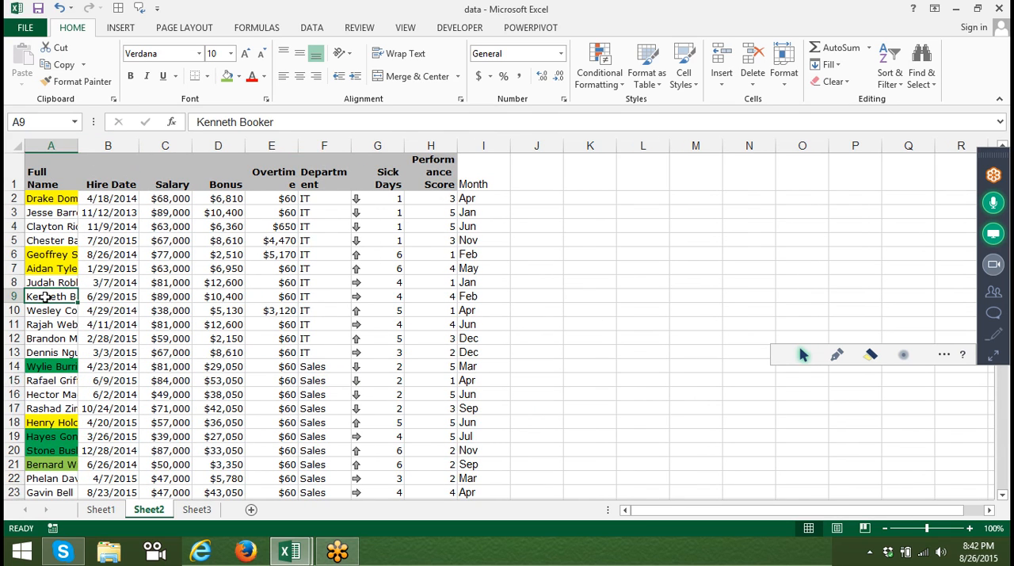
pyautogui.hotkey('shift', 'space')
pyautogui.hotkey('ctrl', '+')
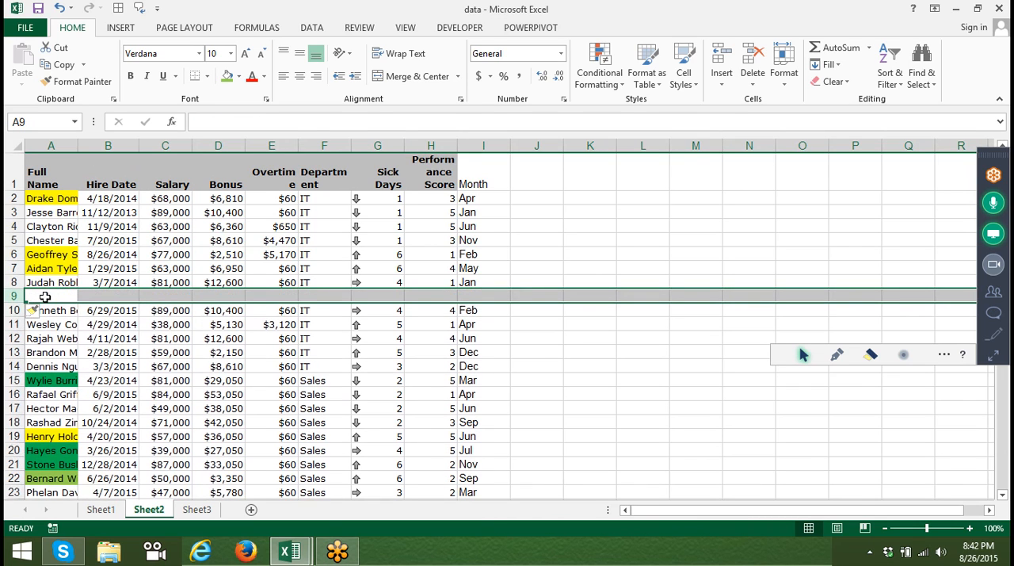
# Insert blank rows at row 16 and row 26 within the Sales records.
pyautogui.press('Down')
pyautogui.press('Down')
pyautogui.press('Down')
pyautogui.press('Down')
pyautogui.press('Down')
pyautogui.press('Down')
pyautogui.press('Down')
pyautogui.hotkey('shift', 'space')
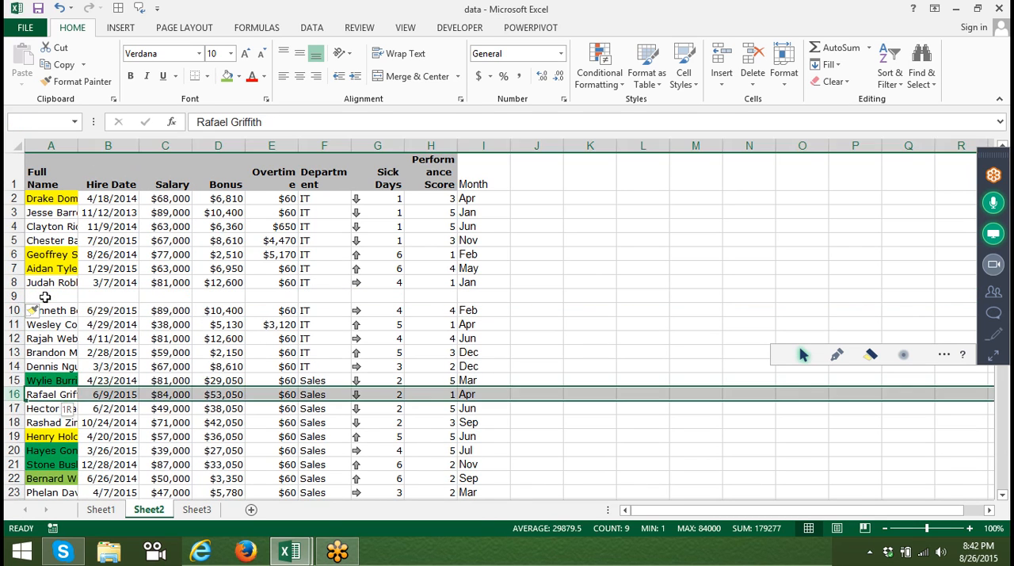
pyautogui.hotkey('ctrl', '+')
pyautogui.press('Down')
pyautogui.press('Down')
pyautogui.press('Down')
pyautogui.press('Down')
pyautogui.press('Down')
pyautogui.press('Down')
pyautogui.press('Down')
pyautogui.press('Down')
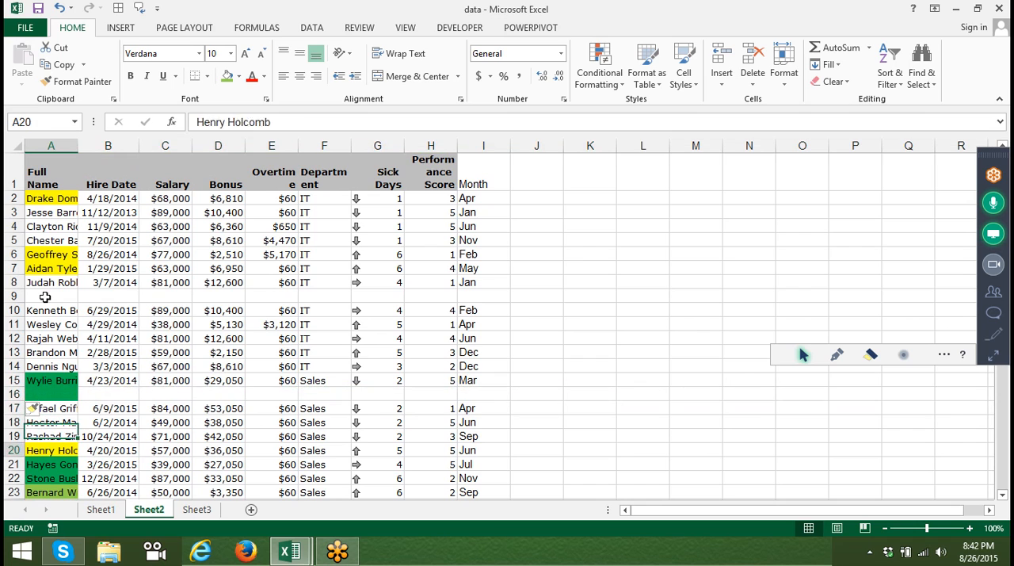
pyautogui.press('Down')
pyautogui.press('Down')
pyautogui.hotkey('shift', 'space')
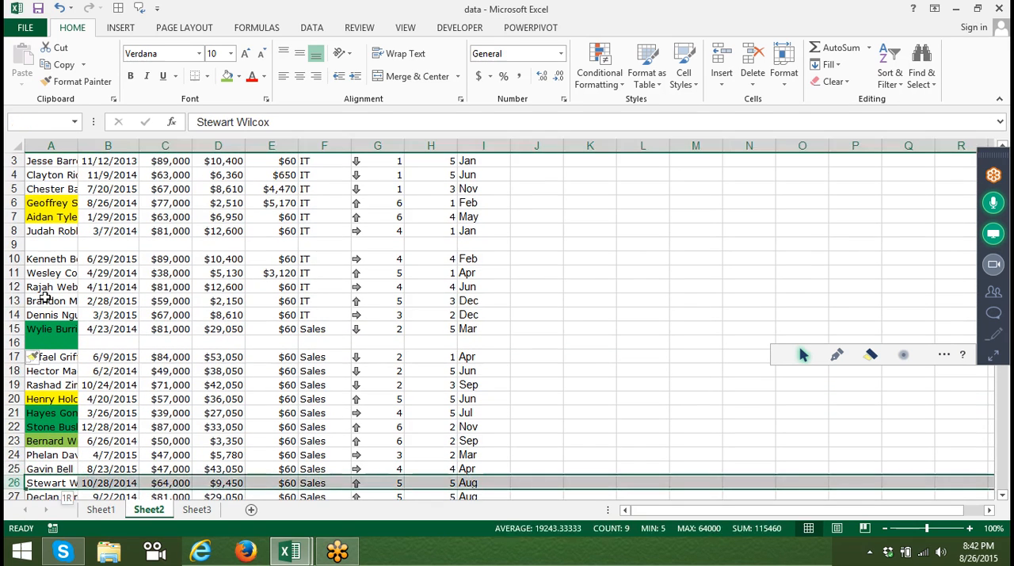
pyautogui.hotkey('ctrl', '+')
# Insert blank rows at row 33 within the R&D records and at row 44 above the first Marketing record.
pyautogui.press('Down')
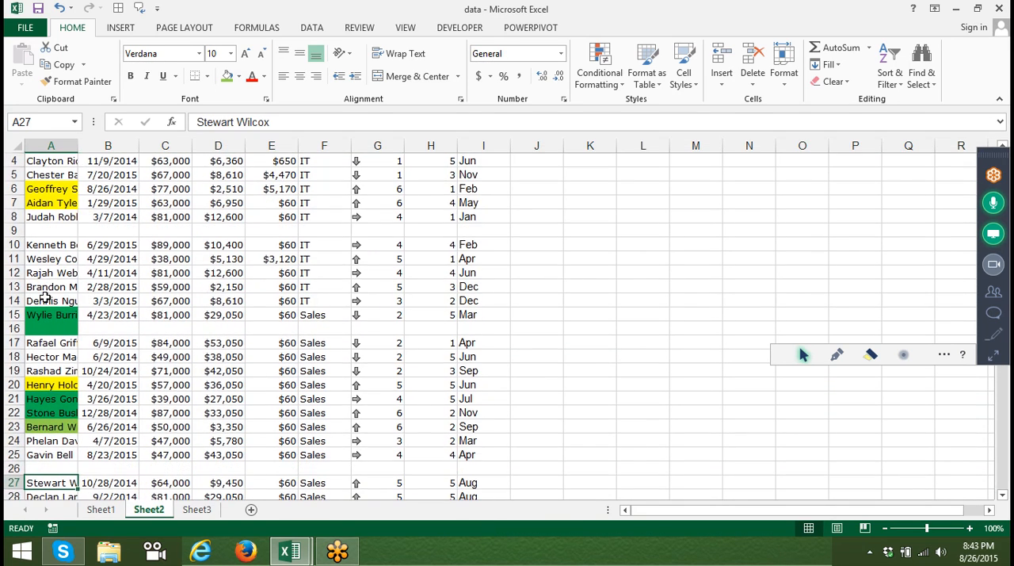
pyautogui.press('Down')
pyautogui.press('Down')
pyautogui.press('Down')
pyautogui.press('Down')
pyautogui.press('Down')
pyautogui.press('Down')
pyautogui.hotkey('shift', 'space')
pyautogui.hotkey('ctrl', '+')
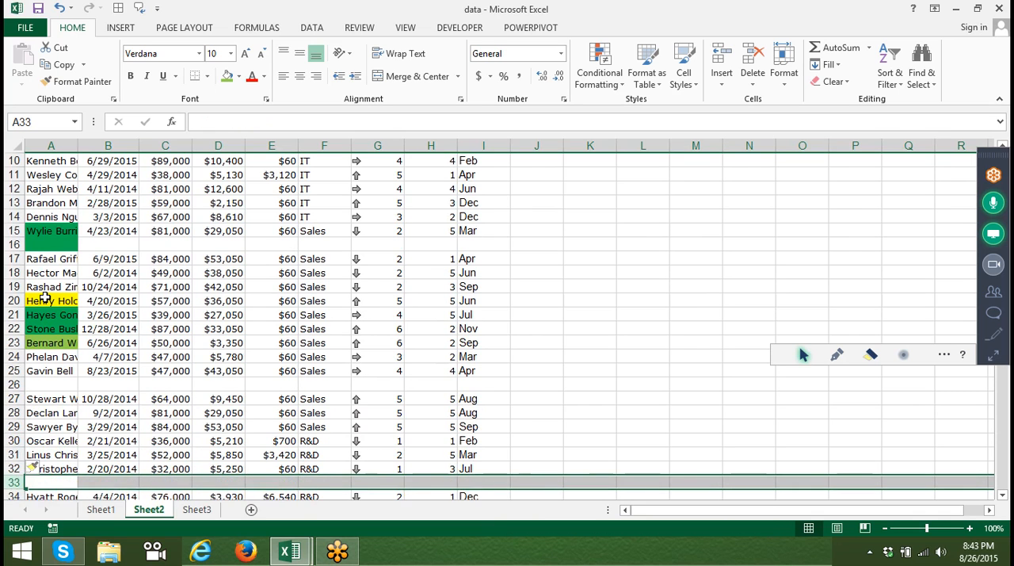
pyautogui.press('Down')
pyautogui.press('Down')
pyautogui.press('Down')
pyautogui.press('Down')
pyautogui.press('Down')
pyautogui.press('Down')
pyautogui.press('Down')
pyautogui.press('Down')
pyautogui.press('Down')
pyautogui.press('Down')
pyautogui.press('Down')
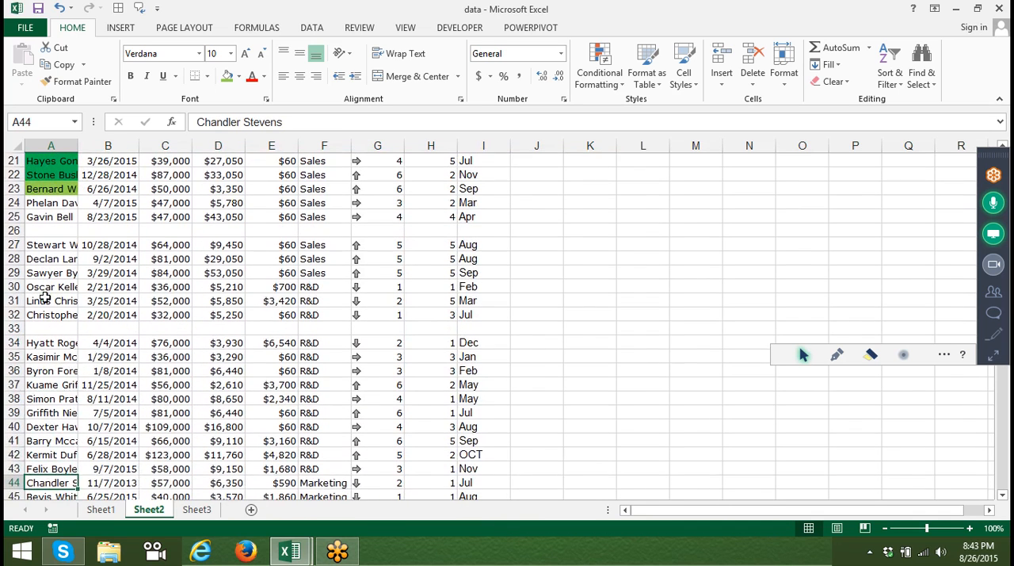
pyautogui.hotkey('shift', 'space')
pyautogui.hotkey('ctrl', '+')
# Select the whole employee table from the header row down to row 106, including the blank rows.
pyautogui.press('Down')
pyautogui.press('Down')
pyautogui.press('Down')
pyautogui.press('Down')
pyautogui.press('Down')
pyautogui.press('Down')
pyautogui.press('Down')
pyautogui.press('Down')
pyautogui.press('Down')
pyautogui.press('Down')
pyautogui.press('Down')
pyautogui.press('Down')
pyautogui.press('Down')
pyautogui.press('Down')
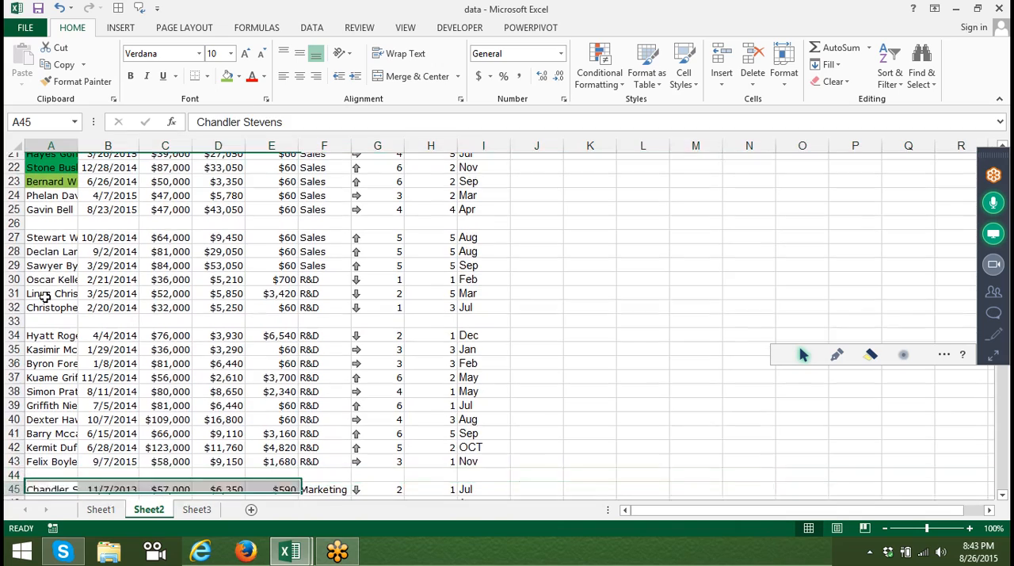
pyautogui.hotkey('ctrl', 'Up')
pyautogui.hotkey('ctrl', 'Up')
pyautogui.hotkey('ctrl', 'Up')
pyautogui.hotkey('ctrl', 'Up')
pyautogui.hotkey('ctrl', 'Up')
pyautogui.hotkey('ctrl', 'Up')
pyautogui.hotkey('ctrl', 'Up')
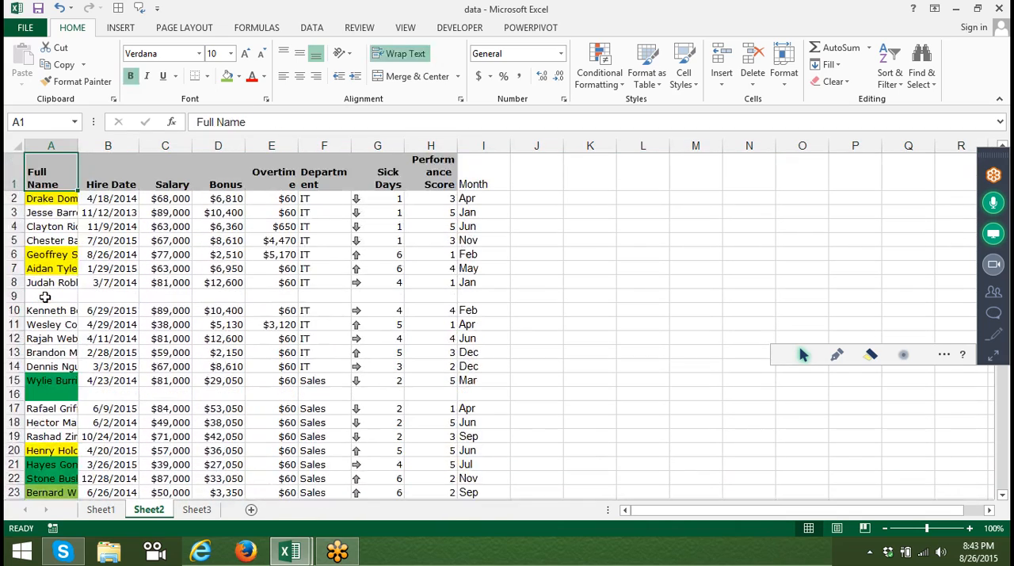
pyautogui.hotkey('ctrl', 'shift', 'Right')
pyautogui.hotkey('ctrl', 'shift', 'Down')
pyautogui.hotkey('ctrl', 'shift', 'Down')
pyautogui.hotkey('ctrl', 'shift', 'Down')
pyautogui.hotkey('ctrl', 'shift', 'Down')
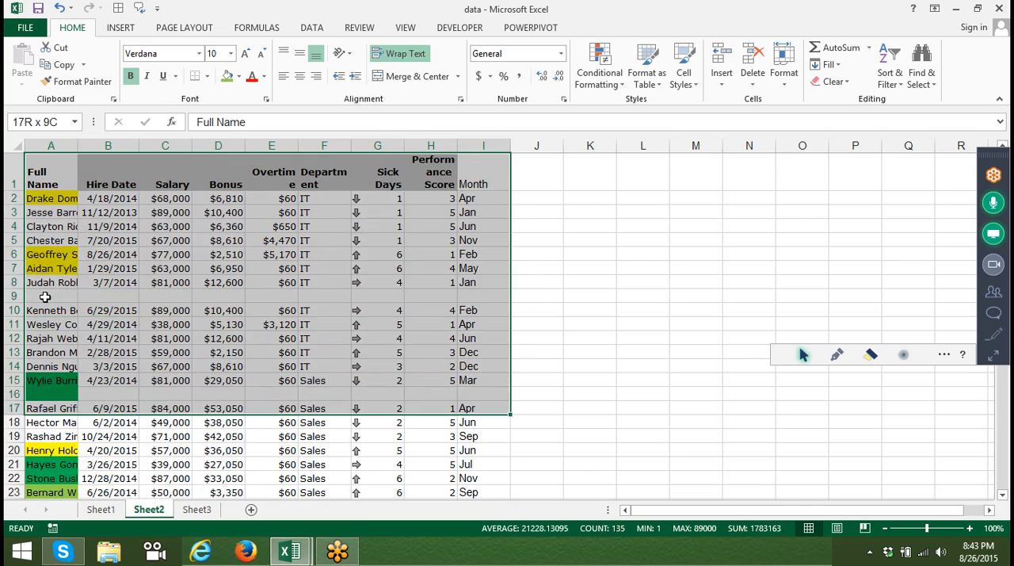
pyautogui.hotkey('ctrl', 'shift', 'Down')
pyautogui.hotkey('ctrl', 'shift', 'Down')
pyautogui.hotkey('ctrl', 'shift', 'Down')
pyautogui.hotkey('ctrl', 'shift', 'Down')
pyautogui.hotkey('ctrl', 'shift', 'Down')
pyautogui.hotkey('ctrl', 'shift', 'Down')
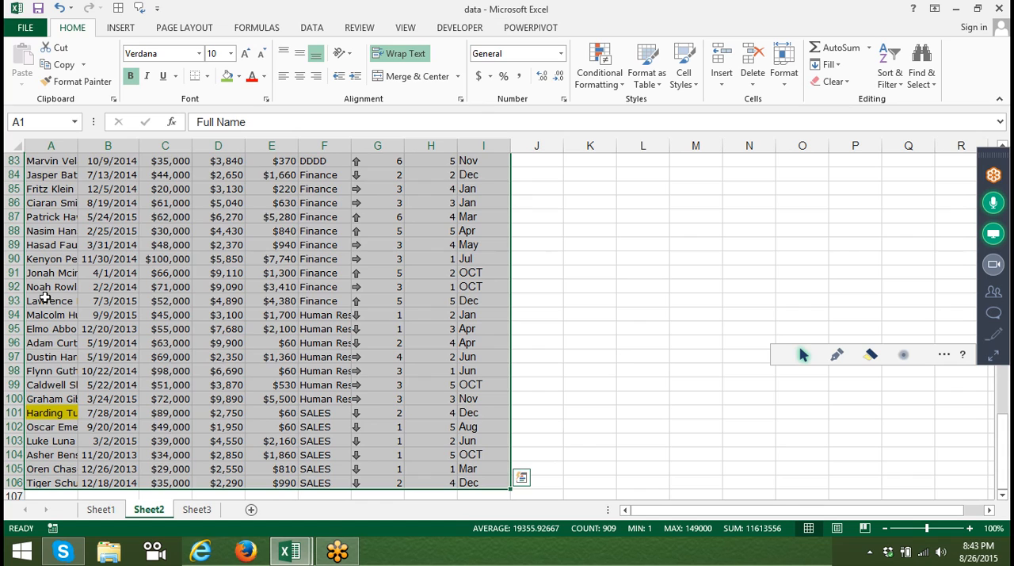
# Sort the selected employee table by Full Name in A to Z order.
pyautogui.click(884, 80)
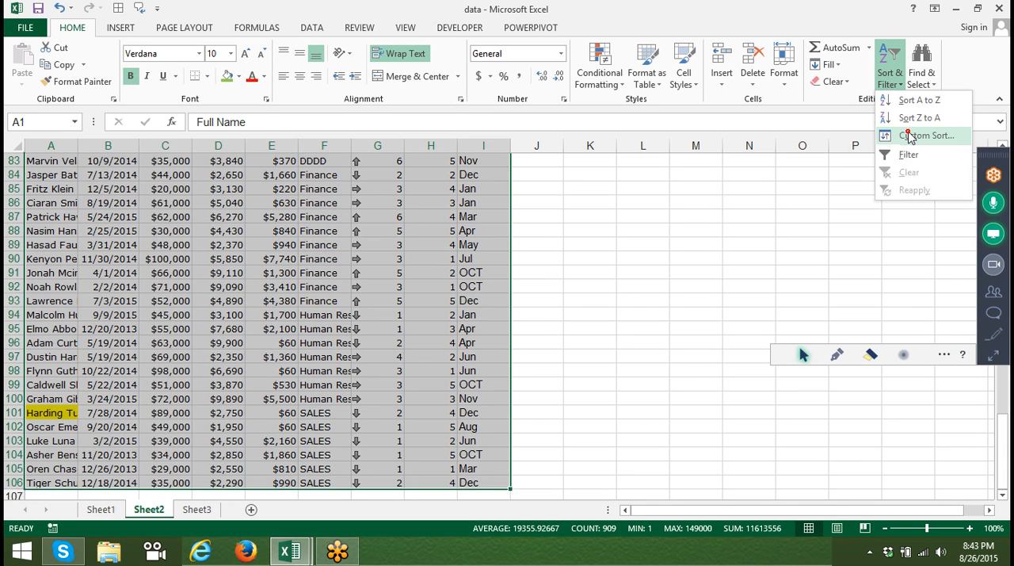
pyautogui.click(909, 136)
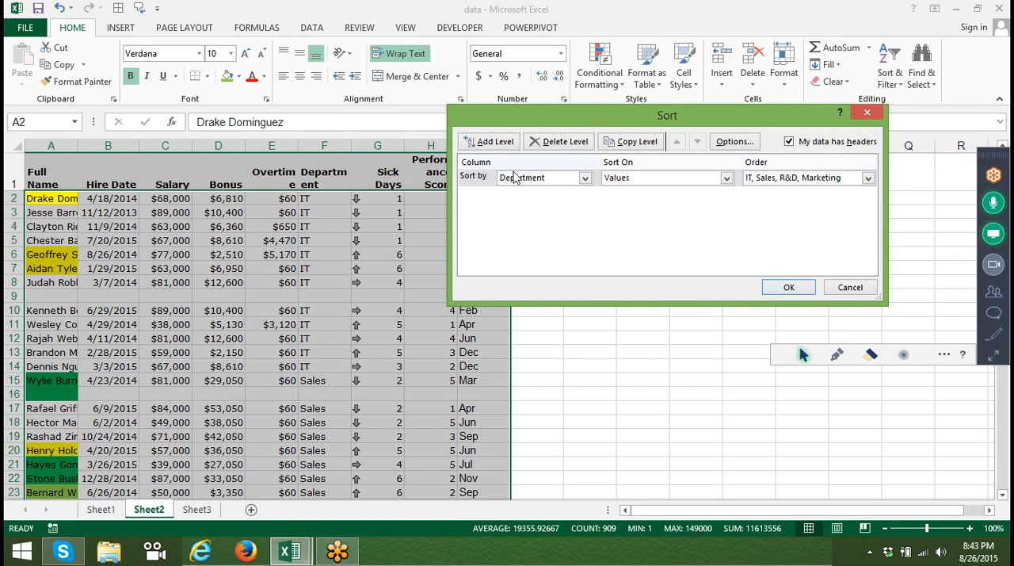
pyautogui.click(515, 178)
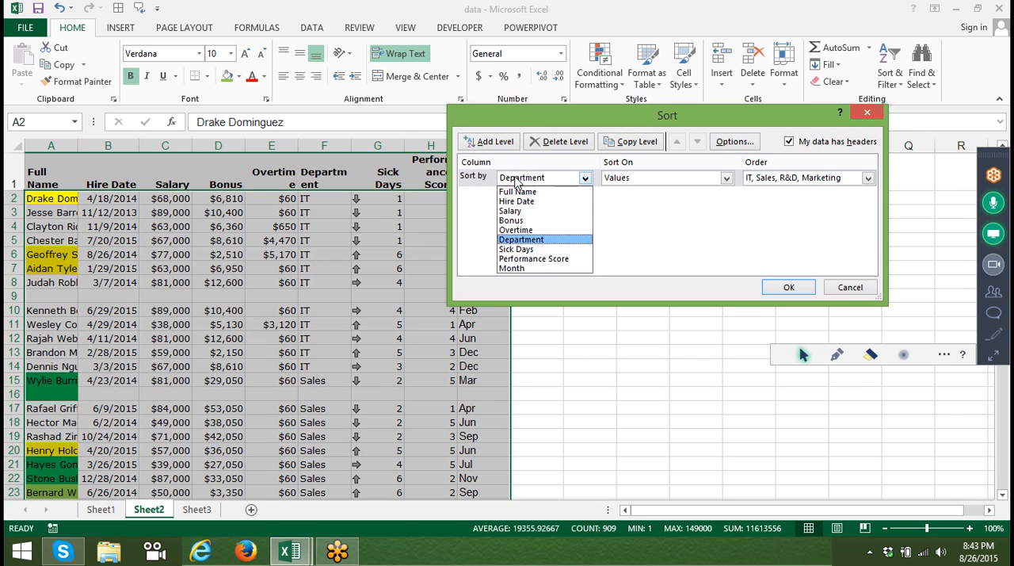
pyautogui.click(517, 193)
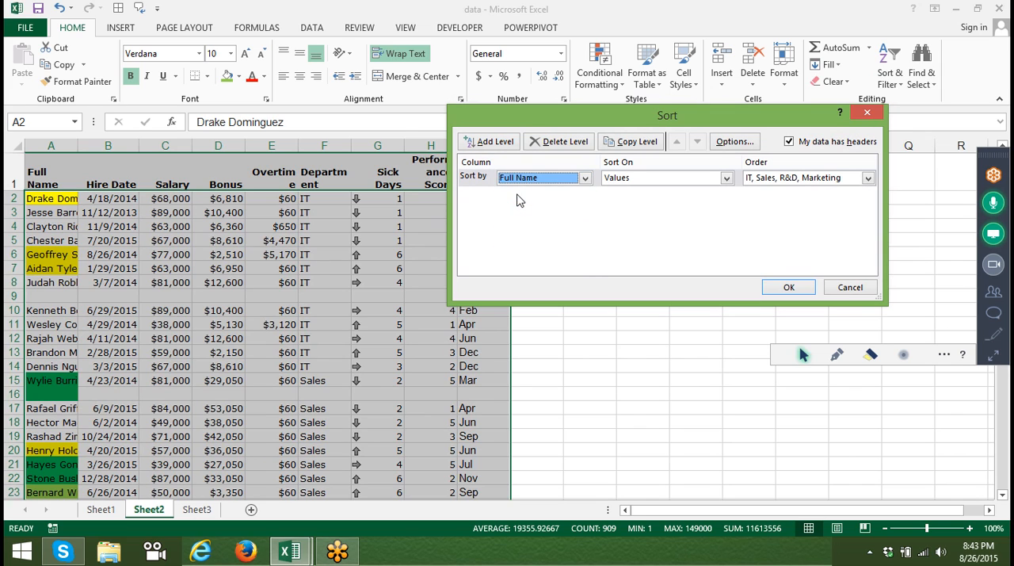
pyautogui.click(767, 178)
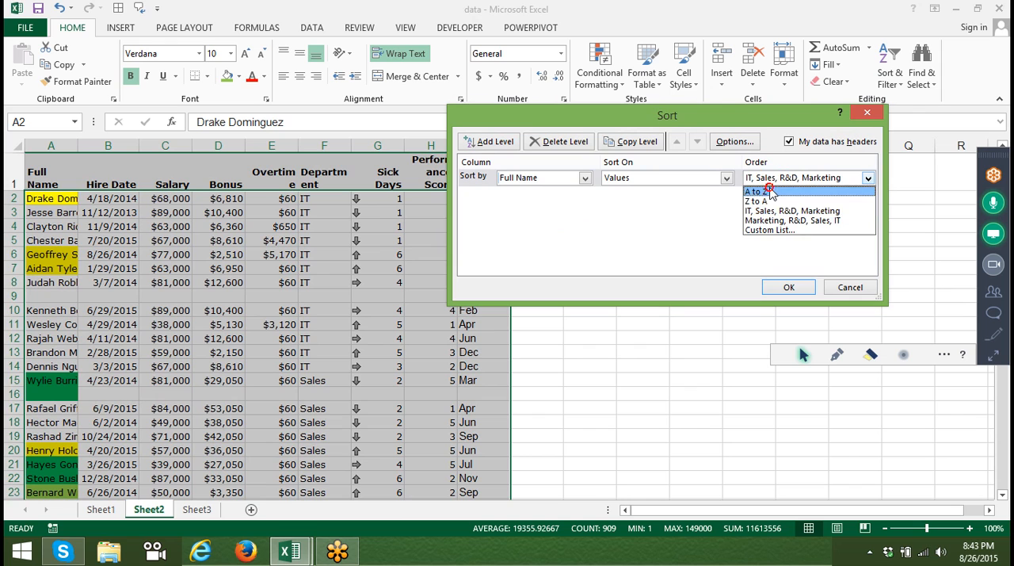
pyautogui.click(770, 192)
pyautogui.click(786, 289)
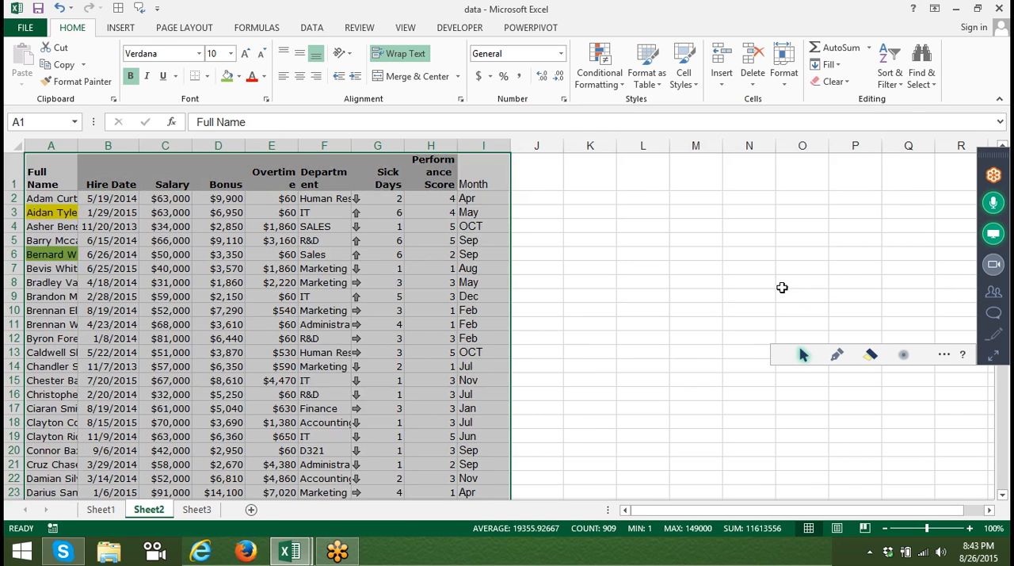
# Check the last rows of the sorted table and expand the GoToMeeting control panel.
pyautogui.click(1004, 389)
pyautogui.moveTo(1004, 390); pyautogui.dragTo(1008, 473)
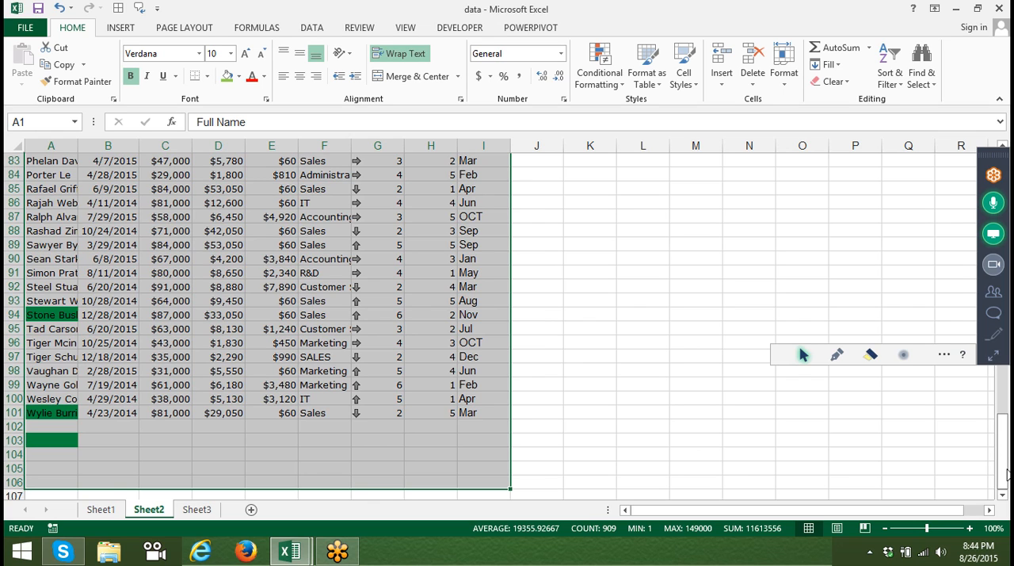
pyautogui.click(996, 358)
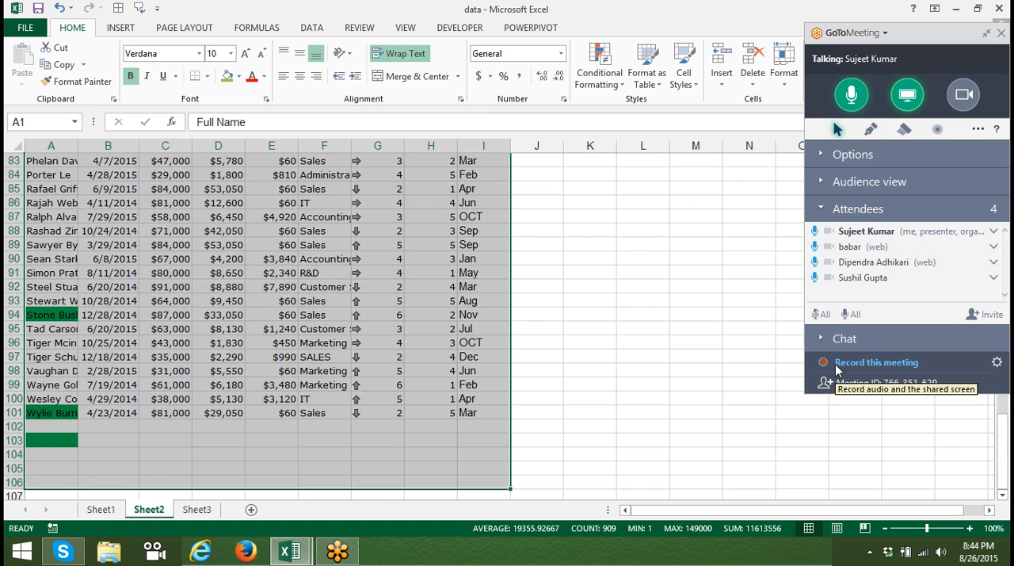
# Insert a blank row at row 3, below the first employee record.
pyautogui.hotkey('ctrl', 'Home')
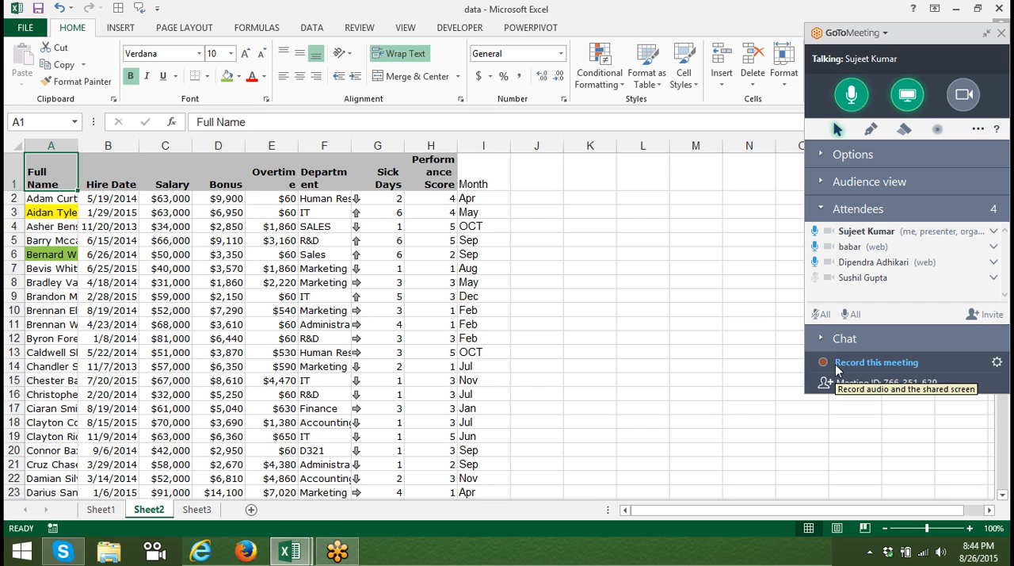
pyautogui.press('Down')
pyautogui.press('Down')
pyautogui.hotkey('shift', 'space')
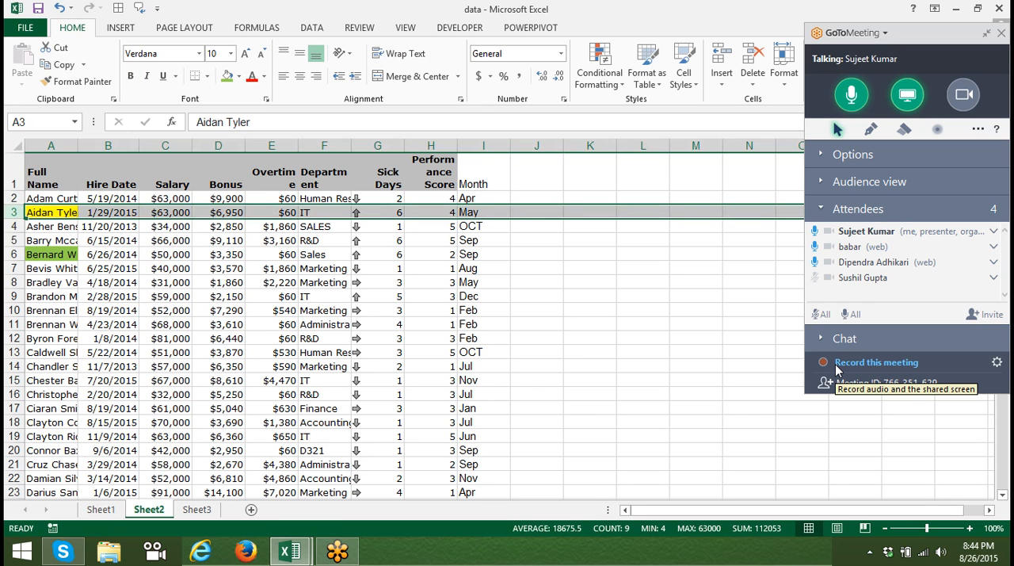
pyautogui.hotkey('ctrl', 'shift', '+')
# Insert blank rows at row 5 and row 7 of the employee table.
pyautogui.press('Down')
pyautogui.press('Down')
pyautogui.press('Down')
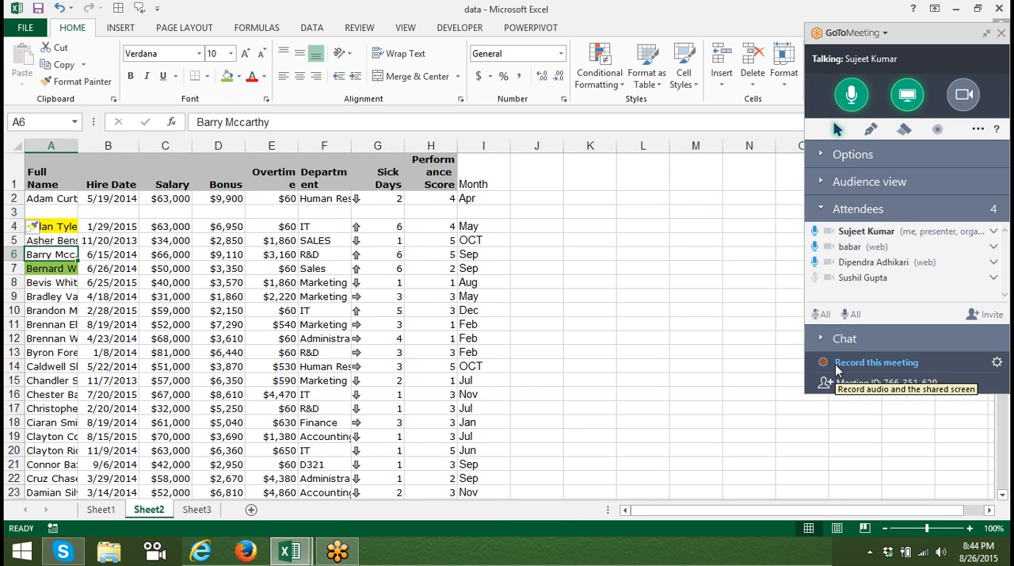
pyautogui.press('Up')
pyautogui.hotkey('shift', 'space')
pyautogui.hotkey('ctrl', 'shift', '+')
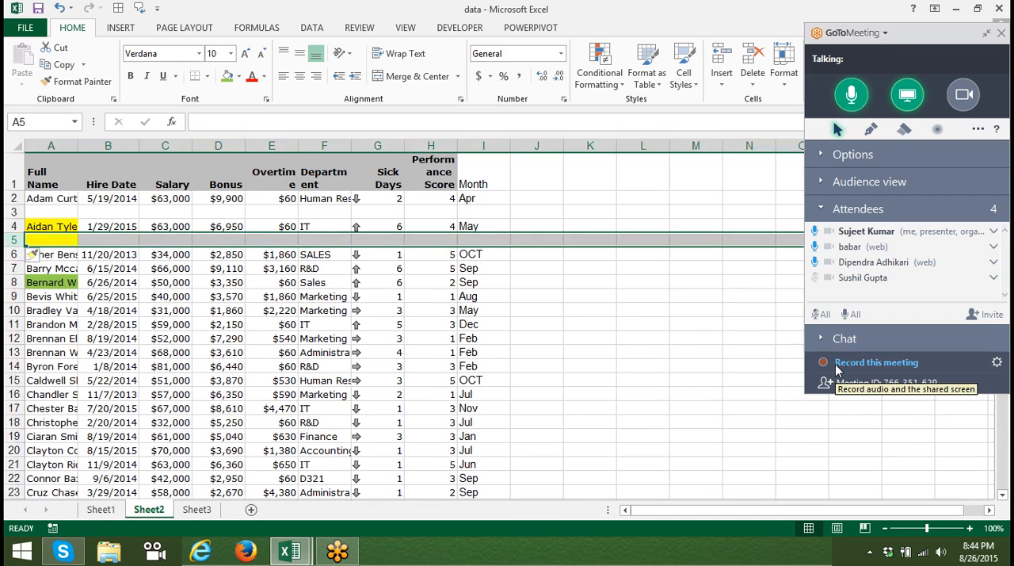
pyautogui.press('Down')
pyautogui.press('Down')
pyautogui.hotkey('shift', 'space')
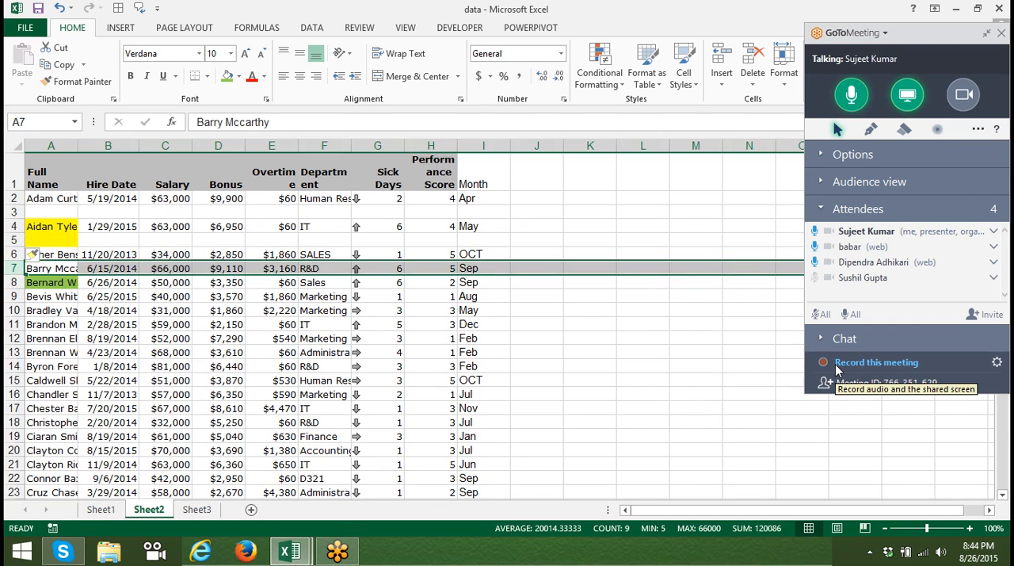
pyautogui.hotkey('ctrl', 'shift', '+')
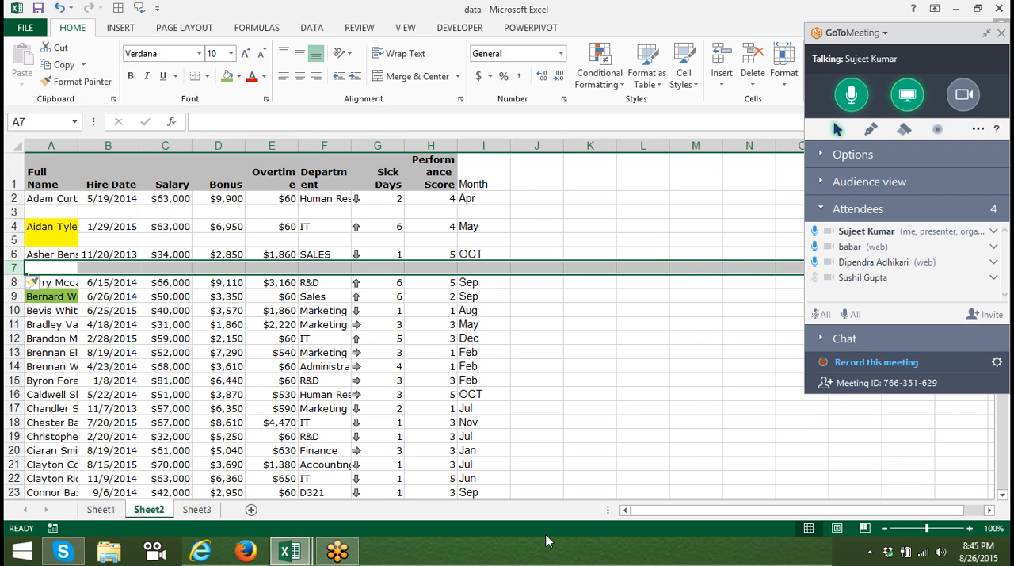
# On Sheet3, clear the sales figures in B2:H2.
pyautogui.click(200, 511)
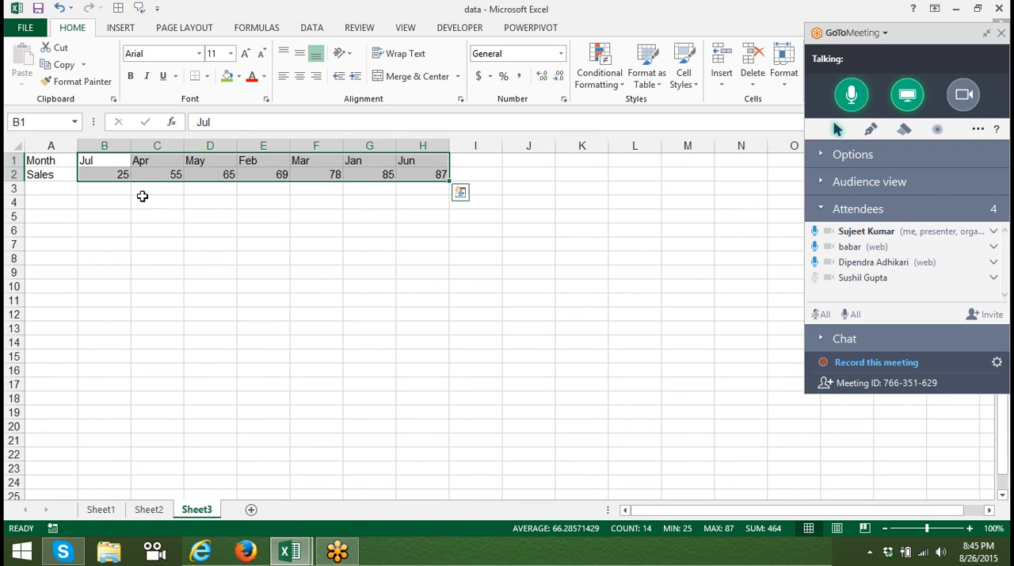
pyautogui.click(121, 175)
pyautogui.hotkey('ctrl', 'shift', 'Right')
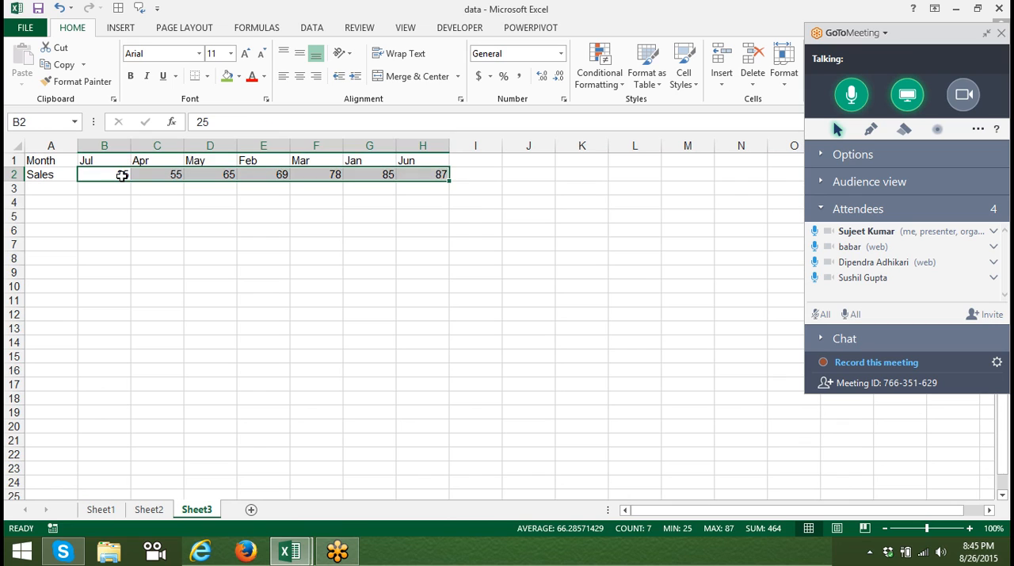
pyautogui.press('BackSpace')
pyautogui.press('Escape')
pyautogui.press('Delete')
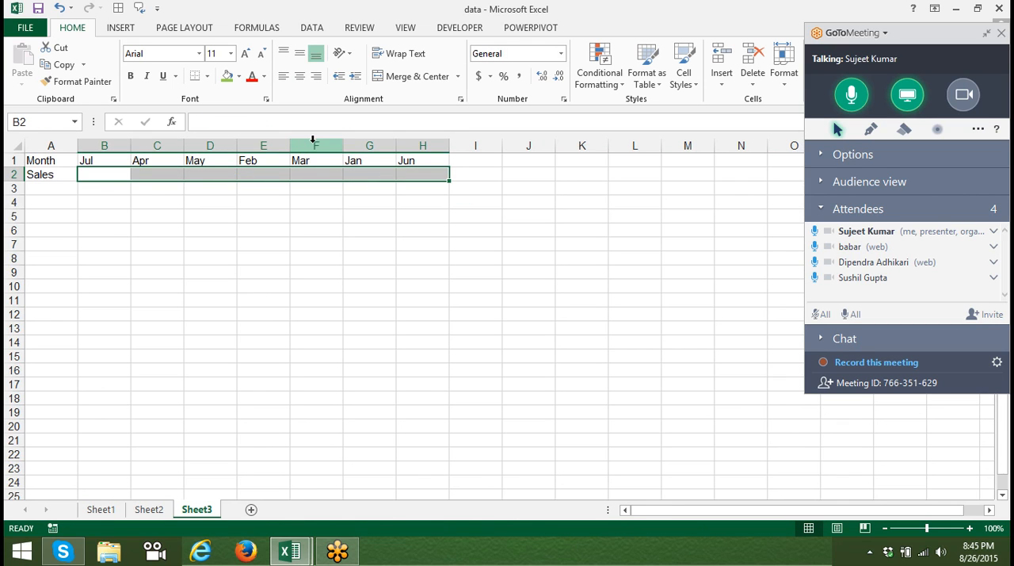
# Fill the month series in row 1 from Jun in H1 through Dec in N1.
pyautogui.click(407, 162)
pyautogui.moveTo(448, 167); pyautogui.dragTo(779, 203)
pyautogui.click(767, 166)
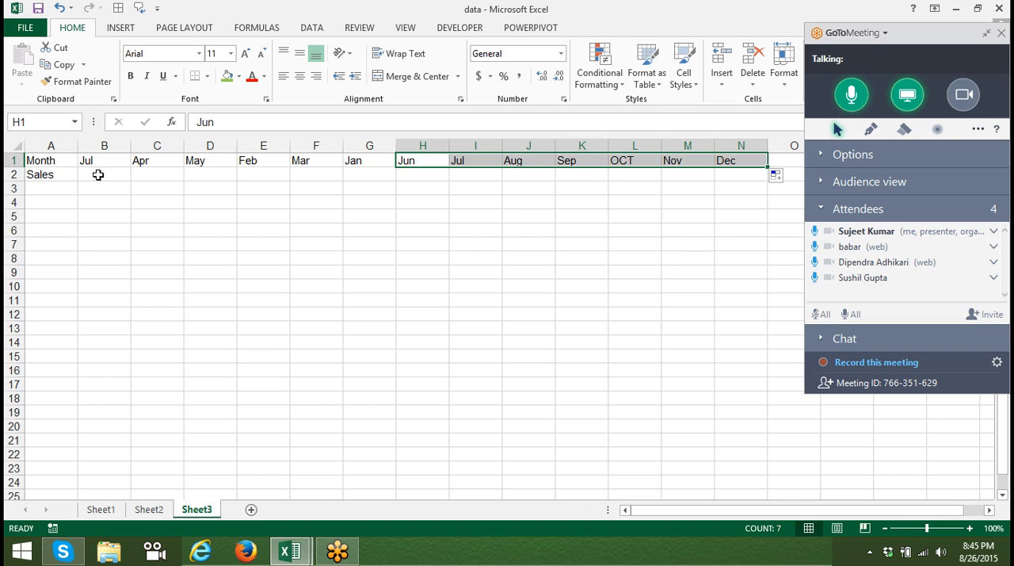
# Replace the Month header in A1 with "Name" and enter a person's first name in A2.
pyautogui.click(61, 179)
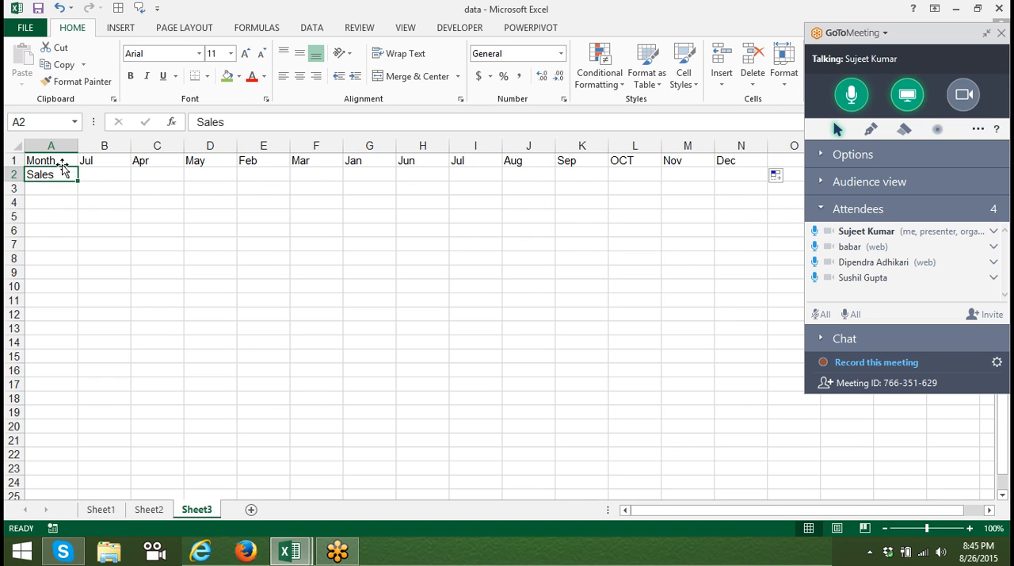
pyautogui.click(63, 162)
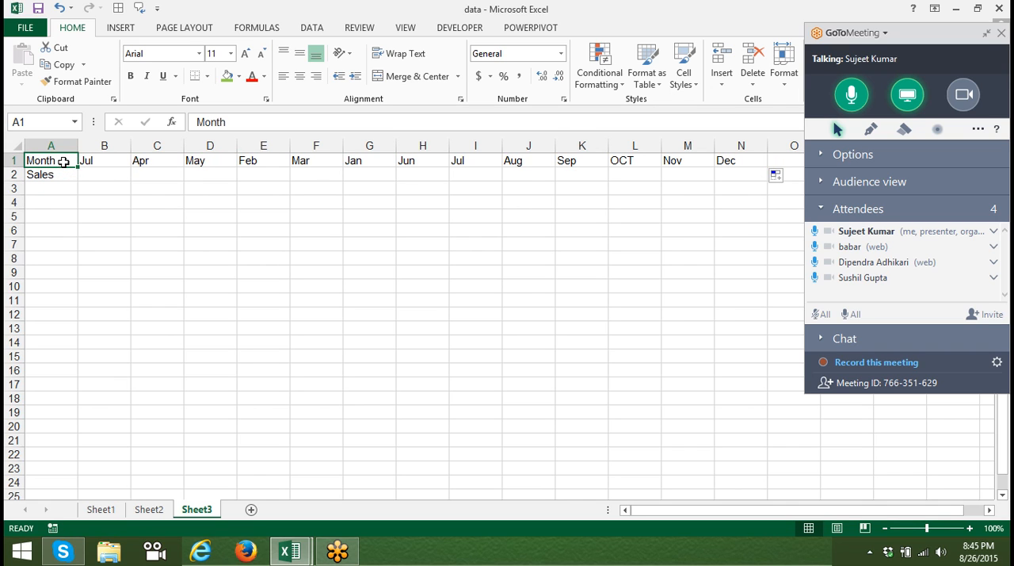
pyautogui.write('Name')
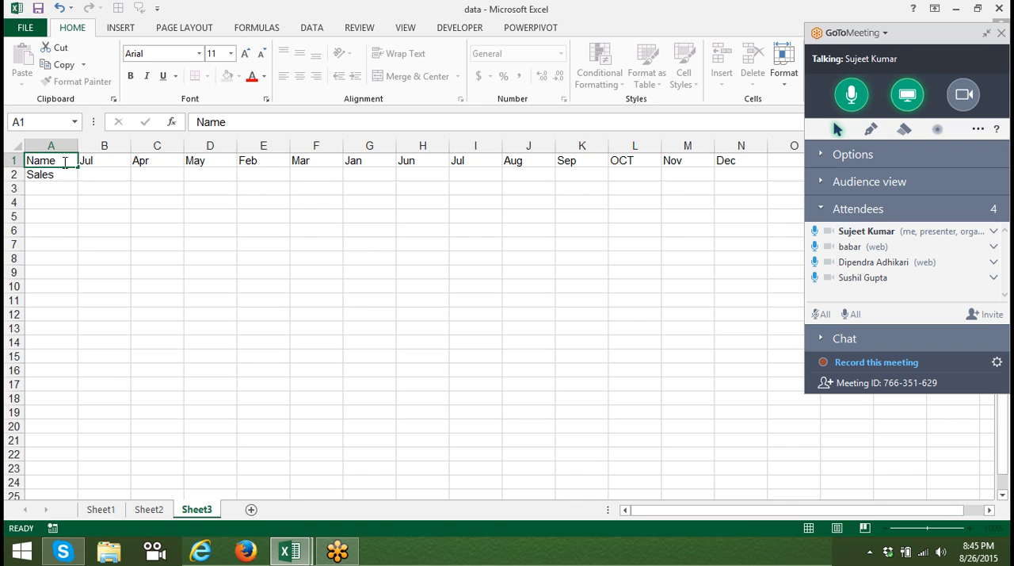
pyautogui.press('Return')
pyautogui.write('P')
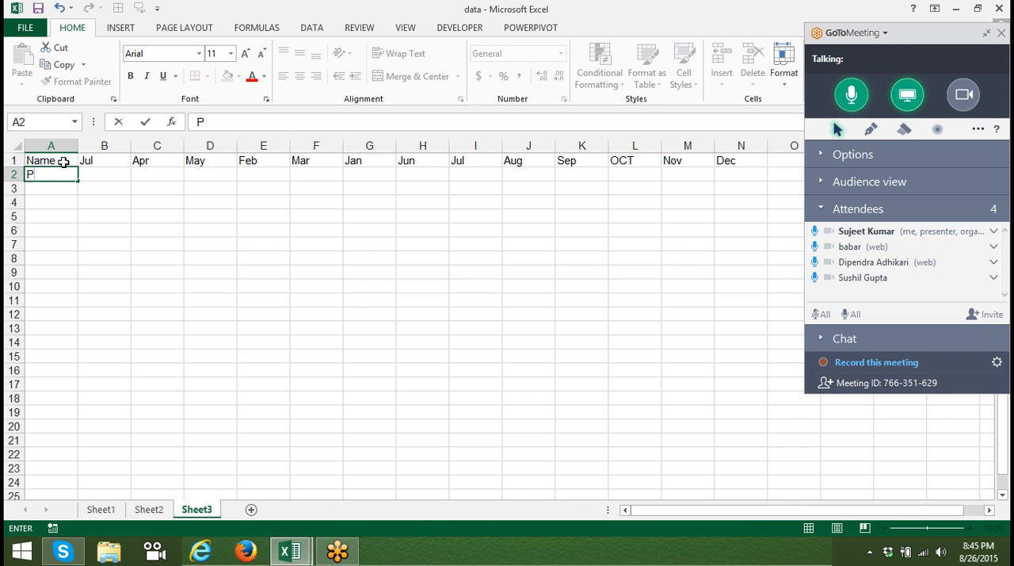
pyautogui.press('Escape')
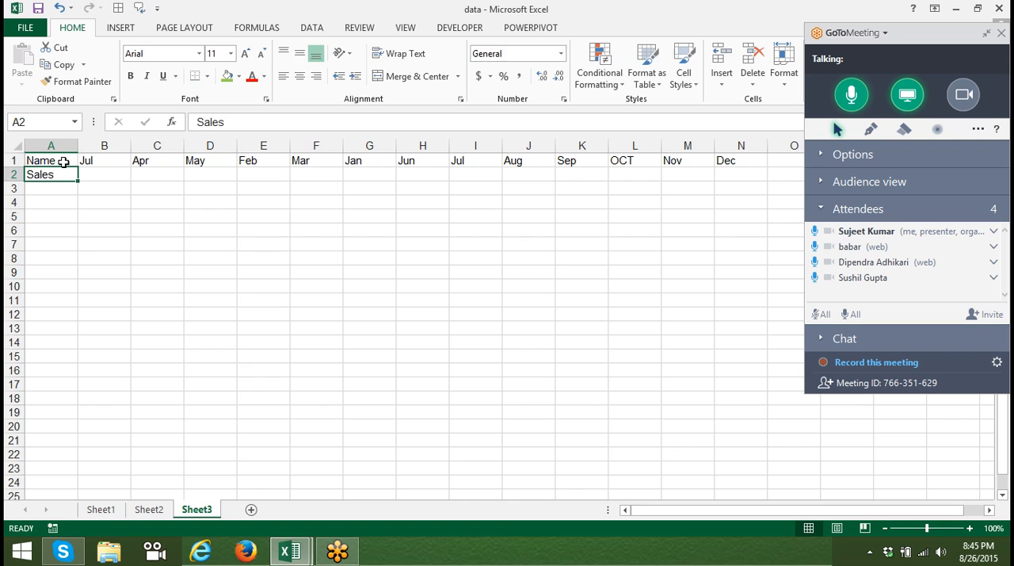
pyautogui.write('Puneet')
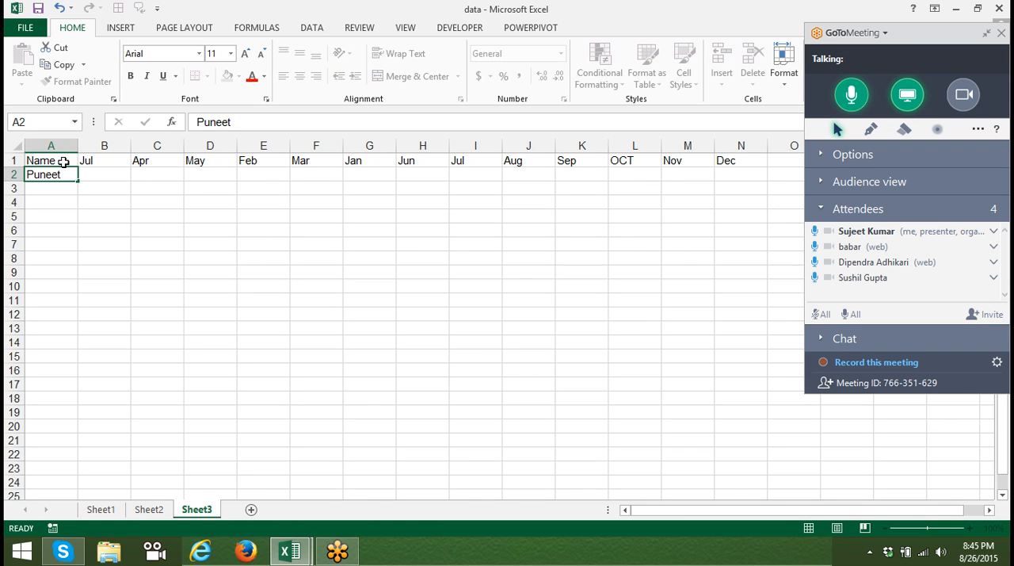
pyautogui.press('Return')
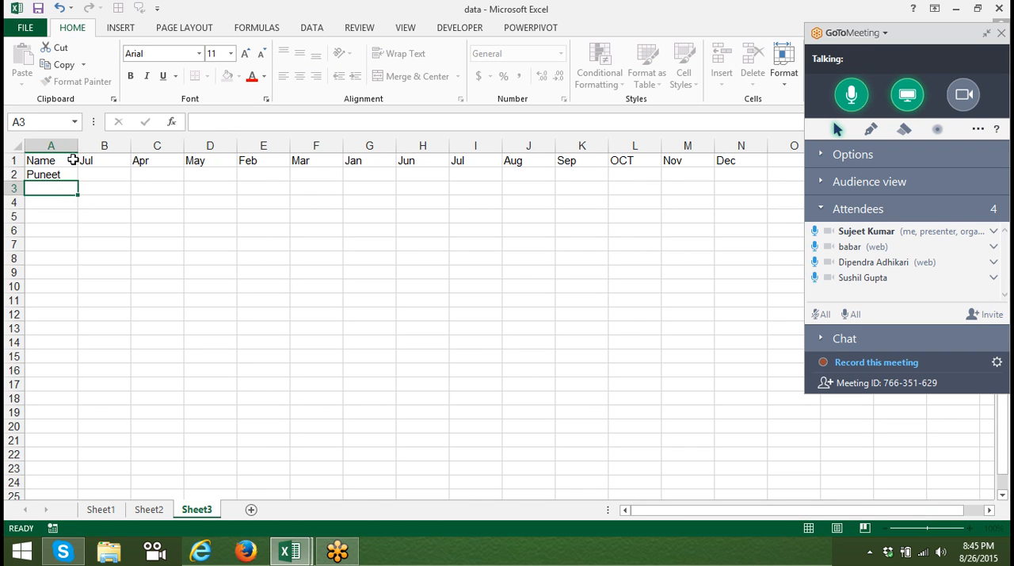
# Insert a blank column C before Apr and a blank column E before May.
pyautogui.click(164, 145)
pyautogui.hotkey('ctrl', 'shift', '+')
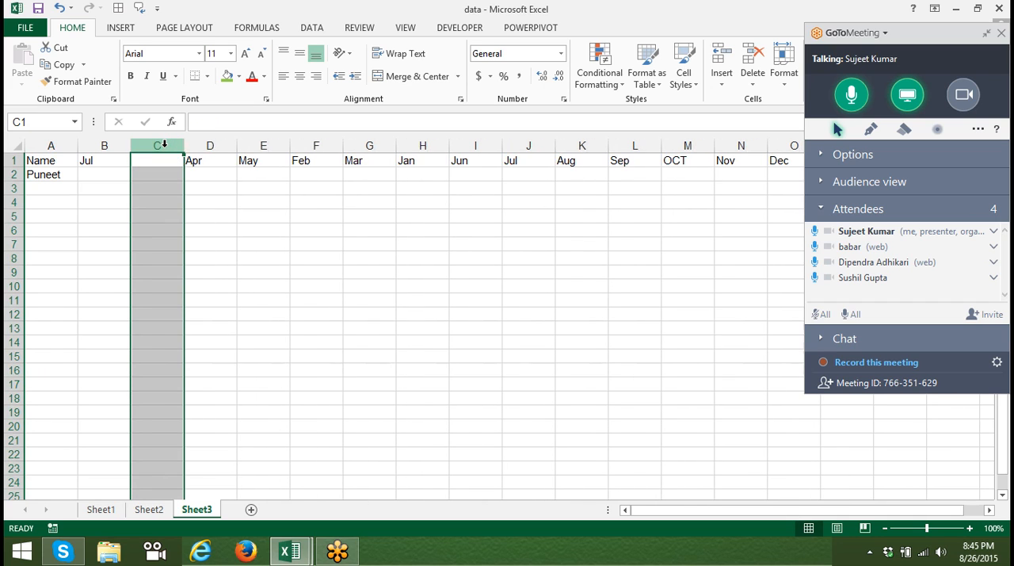
pyautogui.press('Down')
pyautogui.press('Down')
pyautogui.press('Down')
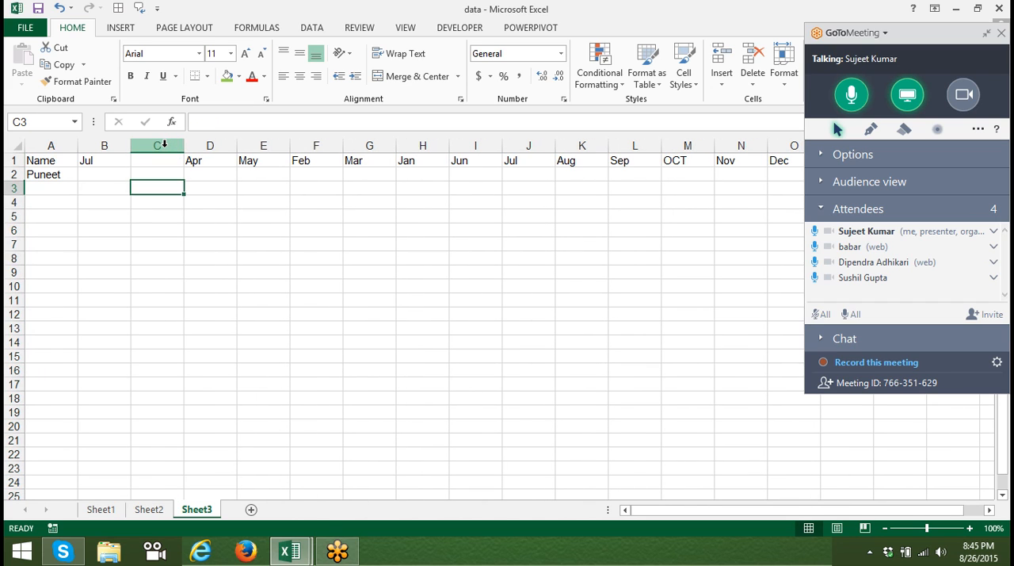
pyautogui.press('Right')
pyautogui.press('Right')
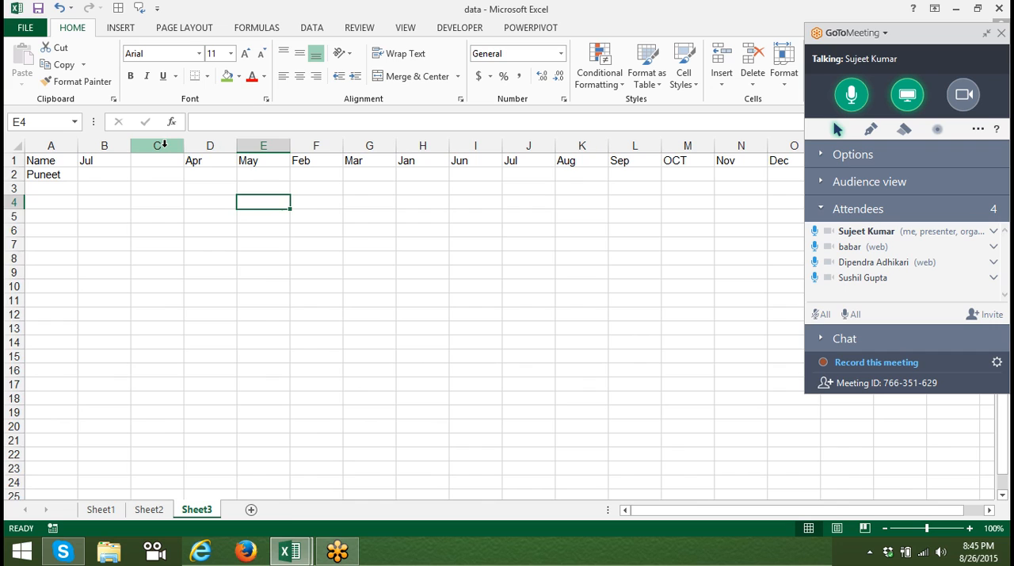
pyautogui.hotkey('ctrl', 'space')
pyautogui.hotkey('ctrl', 'shift', '+')
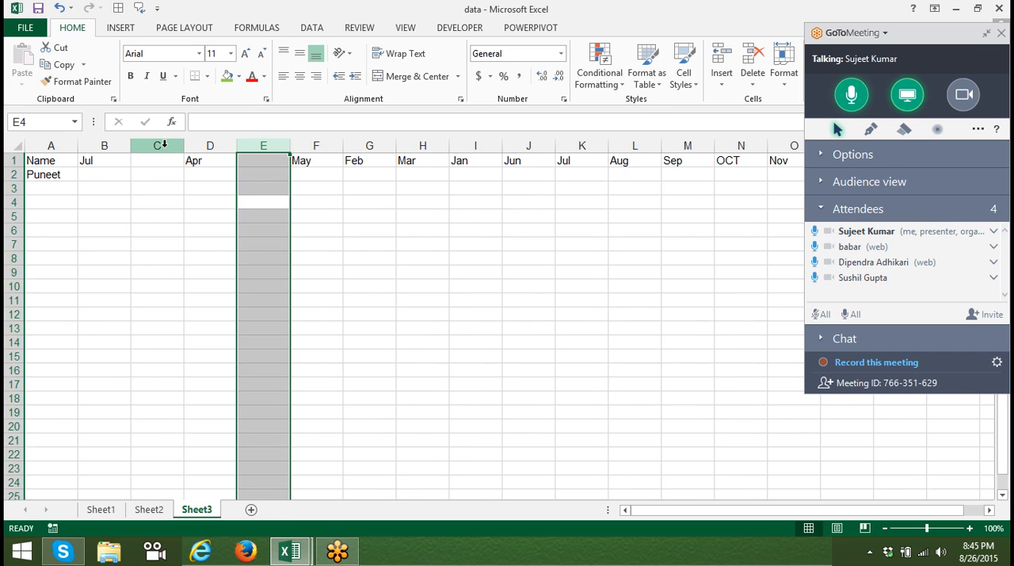